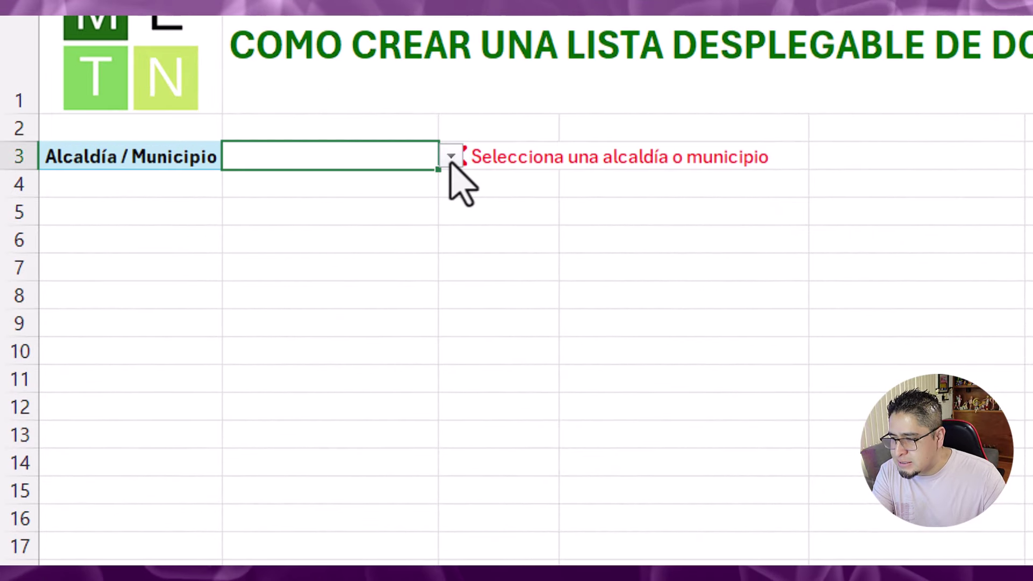
Step: Expand B3's Alcaldía / Municipio list and scroll past states like Jalisco and Quintana Roo
click(446, 160)
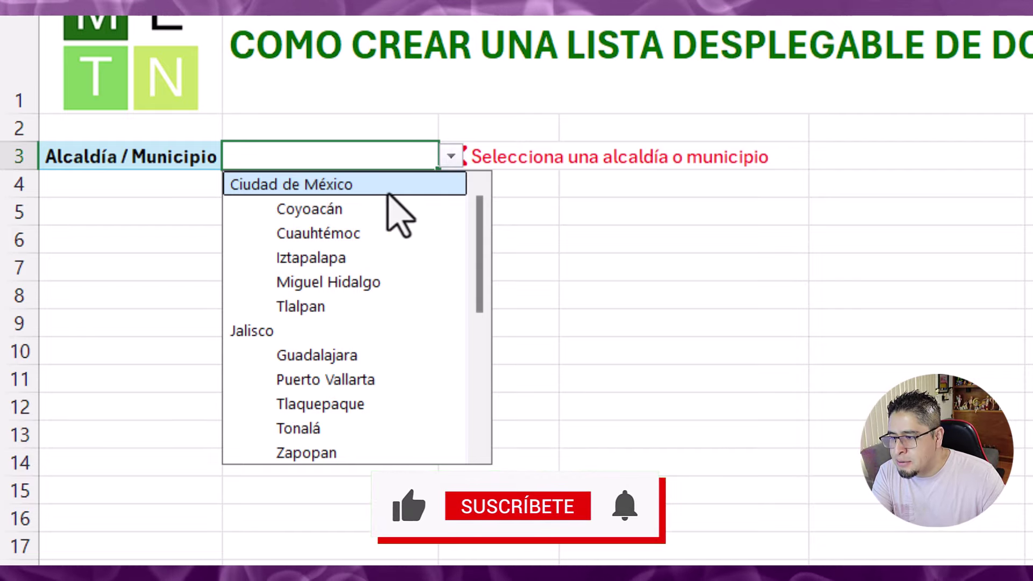
scroll(387, 263, down, 1)
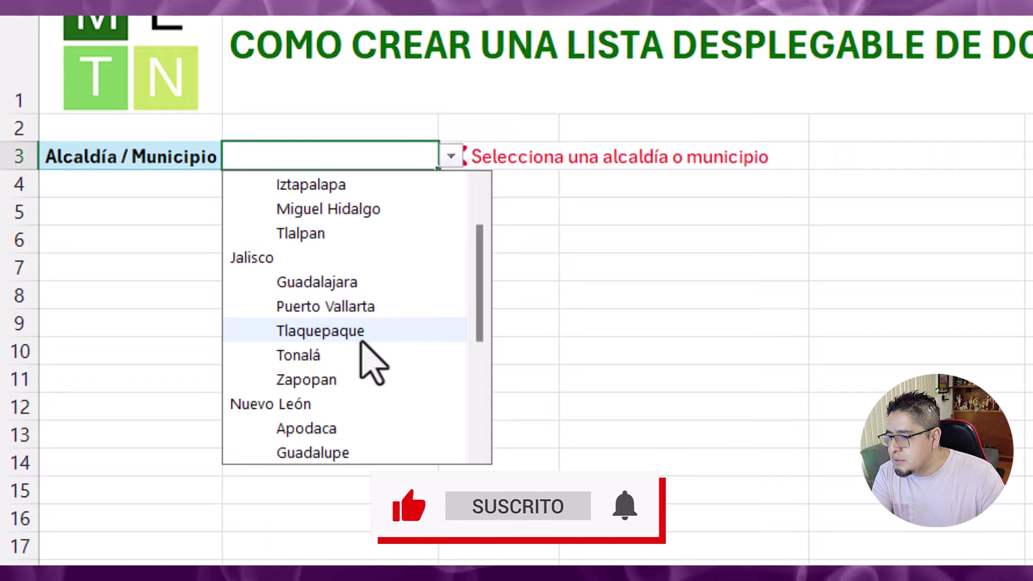
scroll(361, 334, down, 2)
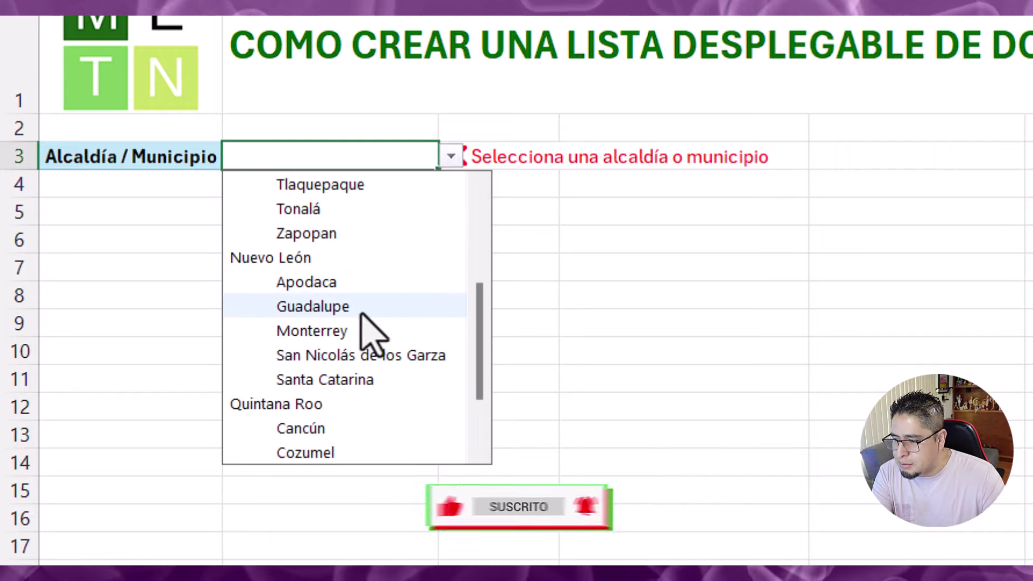
scroll(161, 377, down, 2)
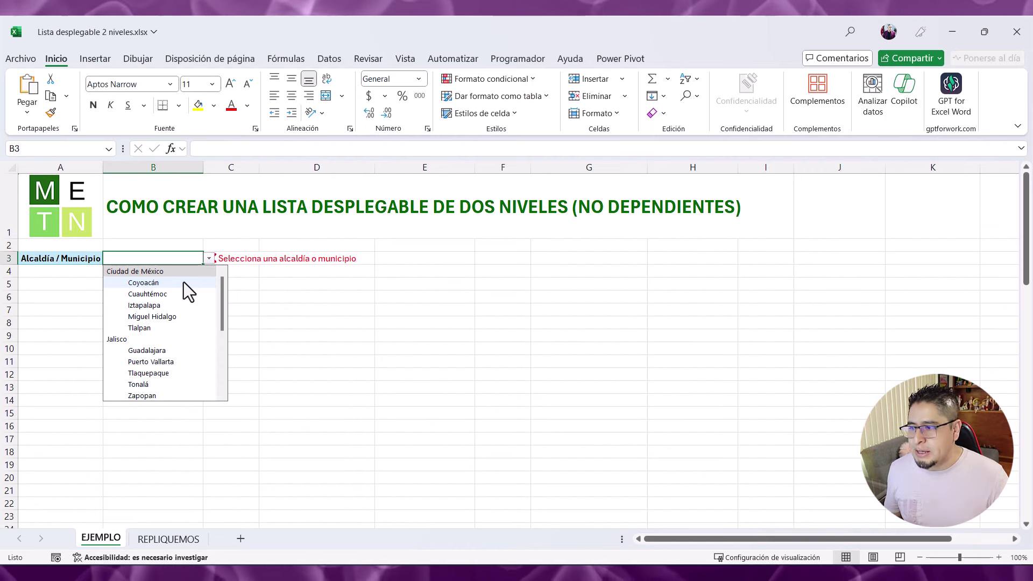
Step: Test B3 with Ciudad de México (red message) and Cuauhtémoc (green check), checking C3's formula
click(165, 271)
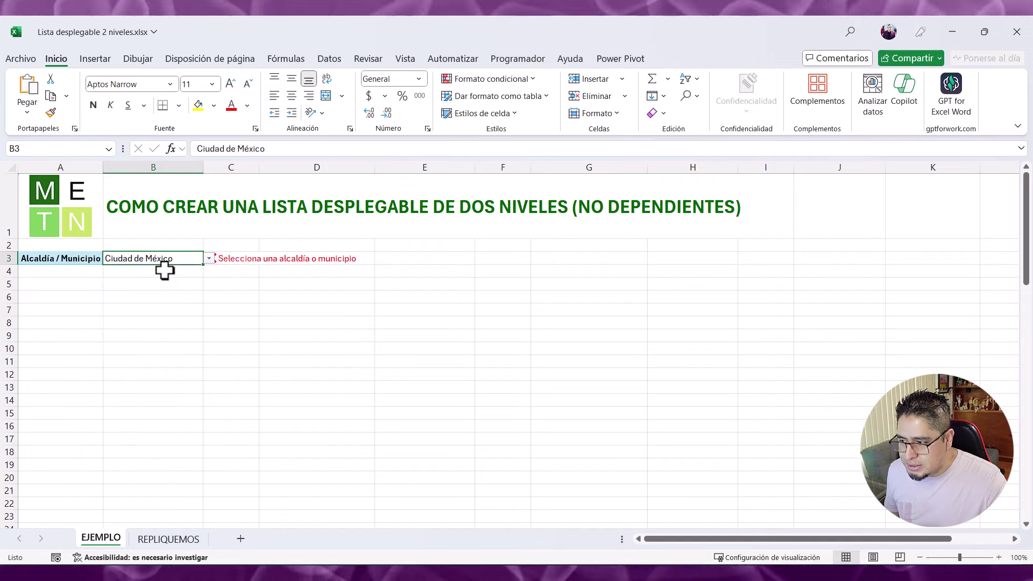
click(249, 282)
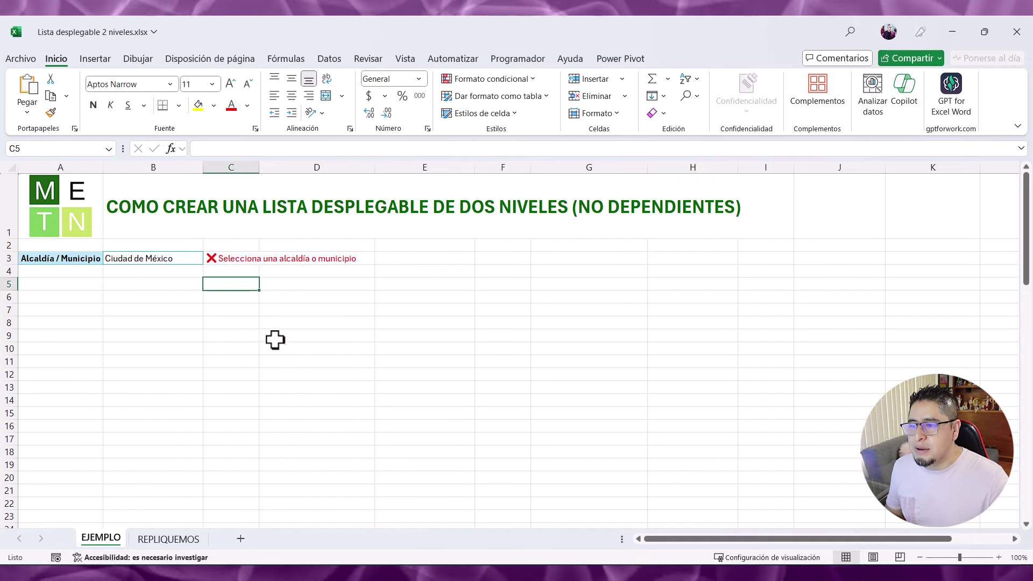
click(226, 259)
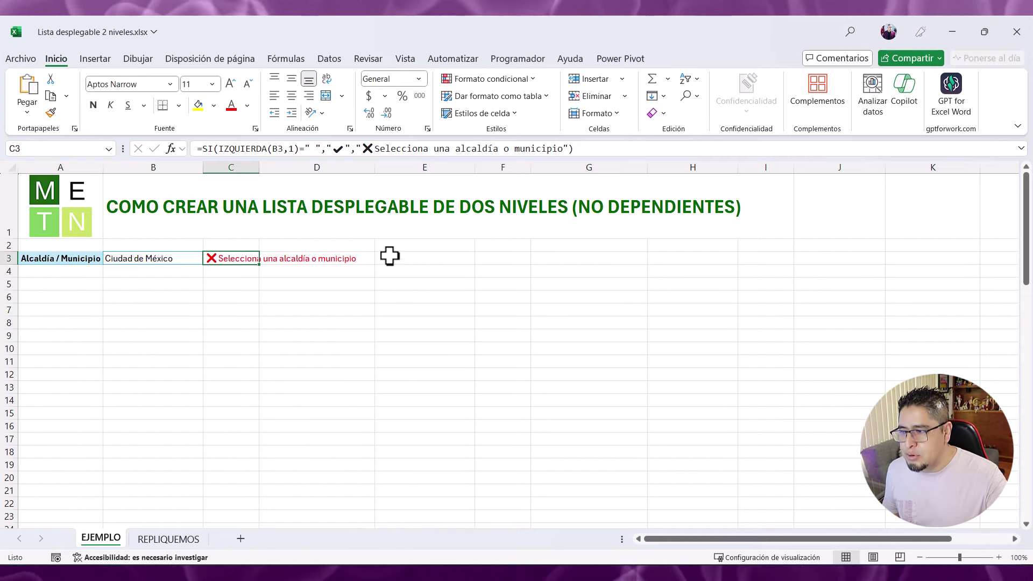
click(148, 263)
click(208, 258)
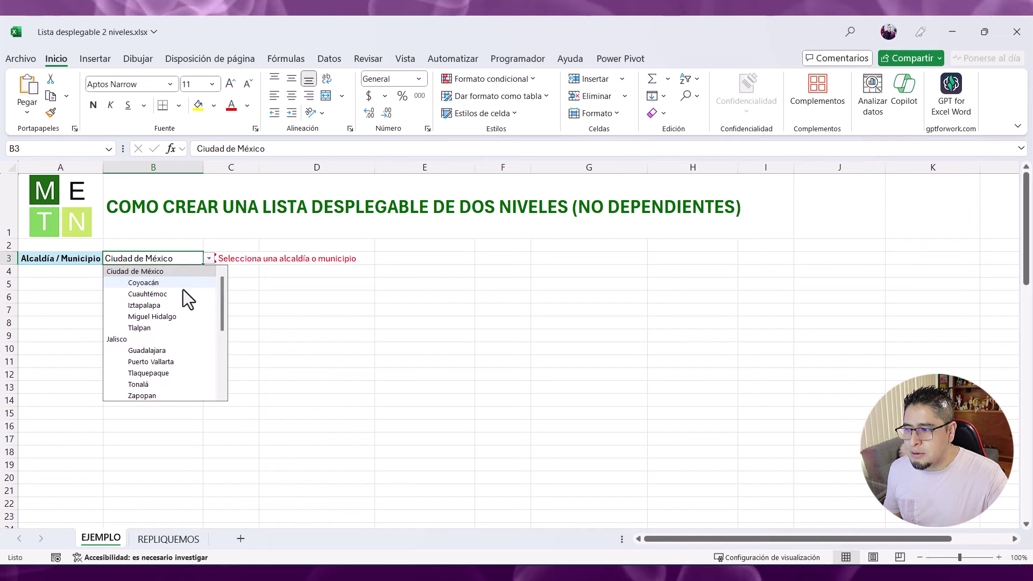
click(173, 295)
click(188, 284)
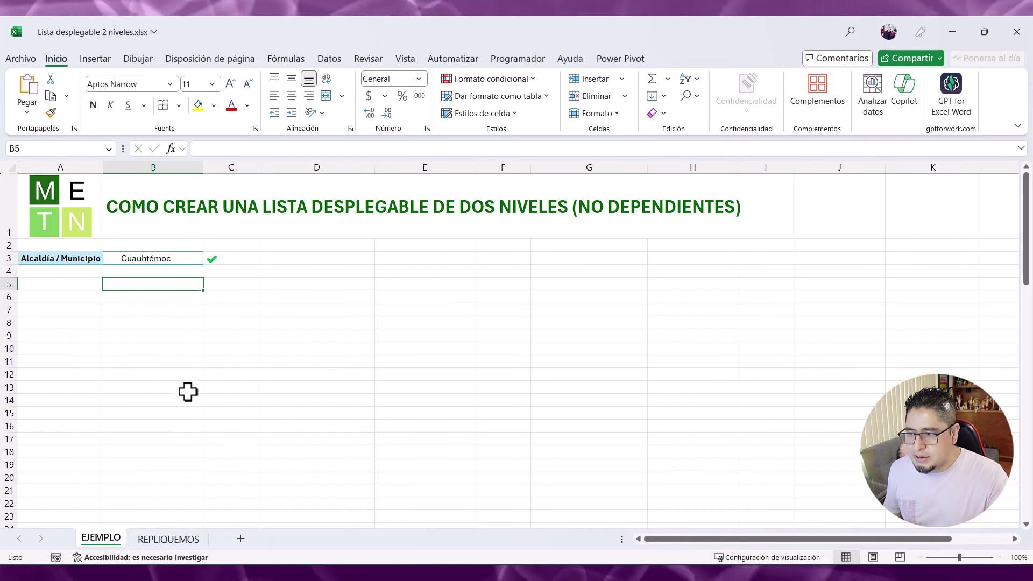
Step: Try Tlalpan and then the state Jalisco in B3, bringing back C3's red message
click(168, 259)
click(208, 259)
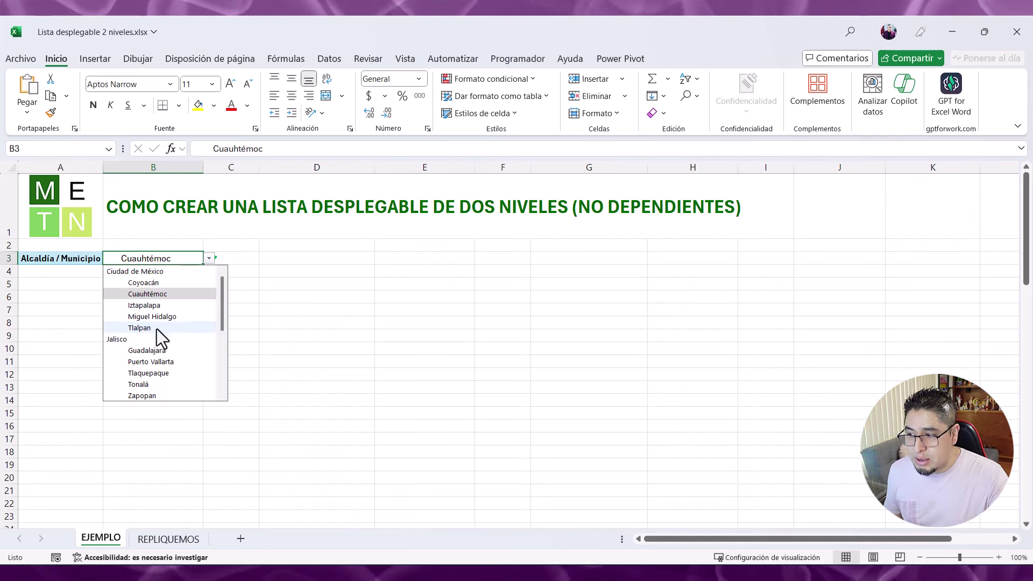
click(159, 325)
click(159, 326)
click(181, 258)
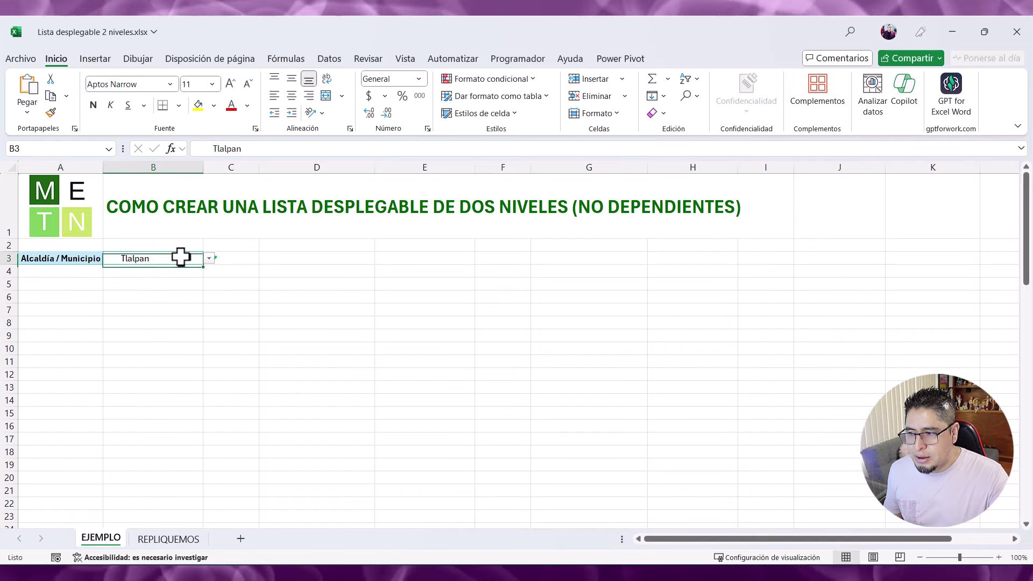
click(208, 258)
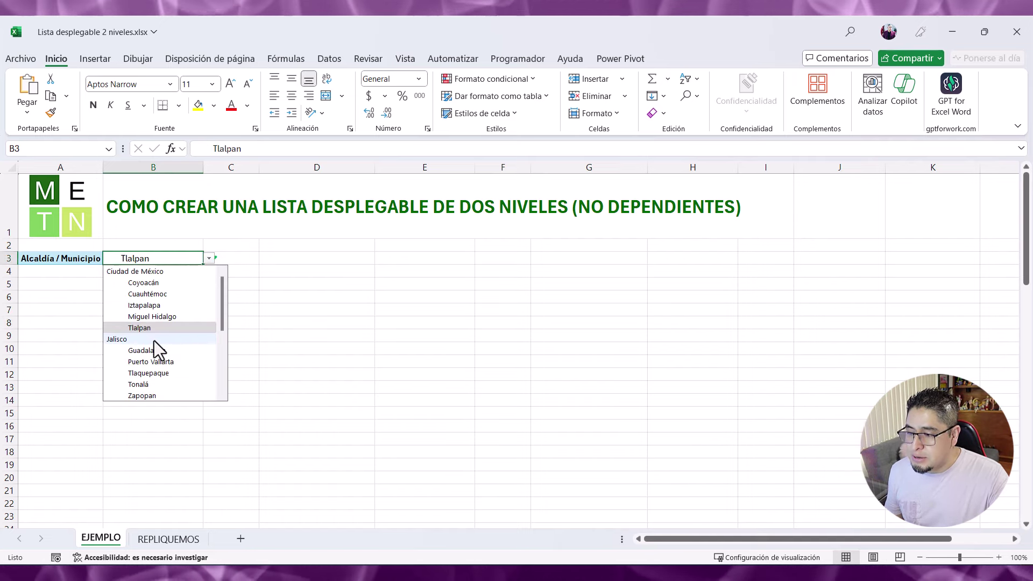
click(154, 341)
click(267, 298)
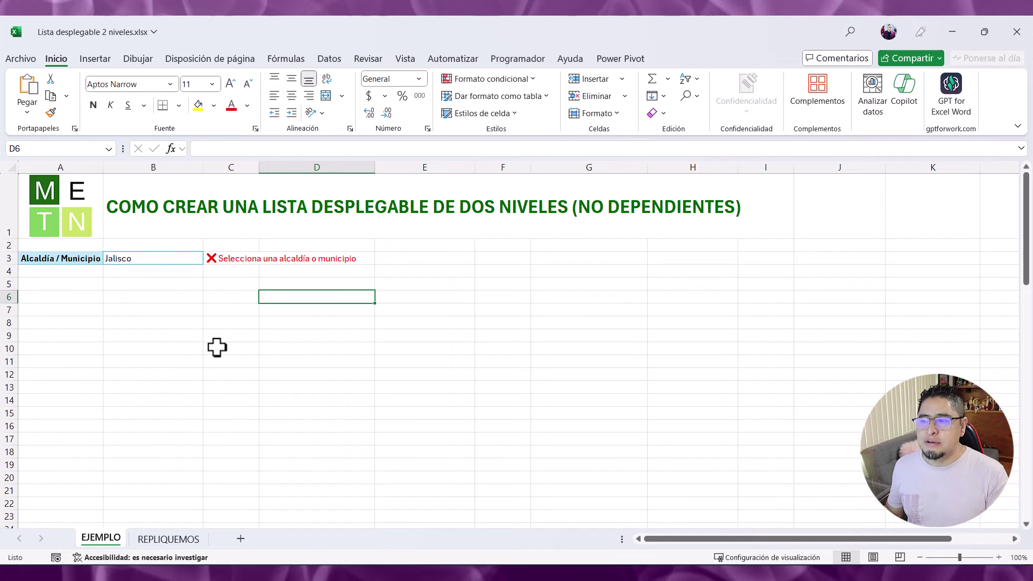
Step: Pick Guadalajara in B3 from the keyboard so C3 shows the green check
key(Up)
key(Up)
key(Up)
key(Left)
key(Left)
key(alt+Down)
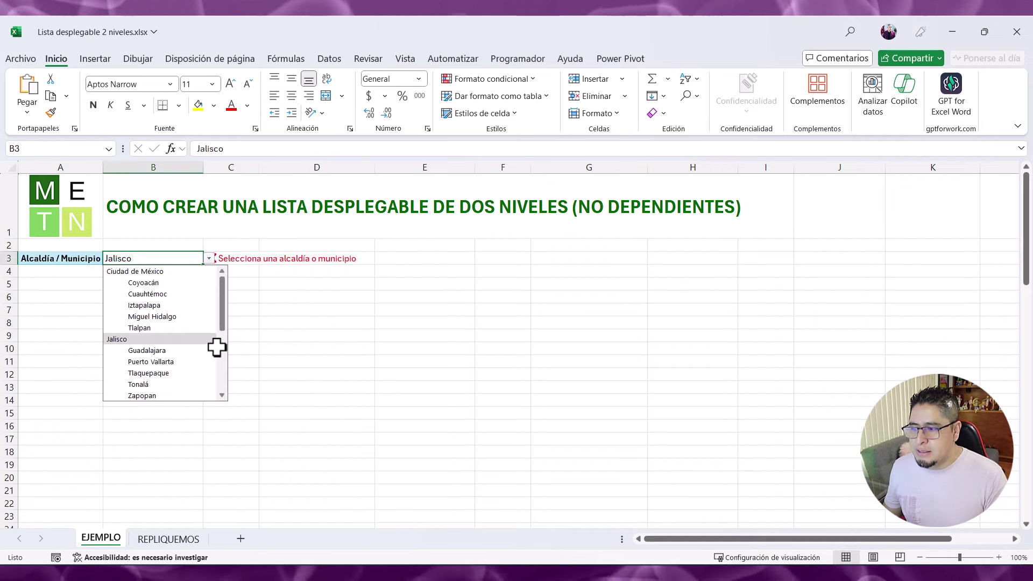
key(Down)
key(Down)
key(Up)
key(Return)
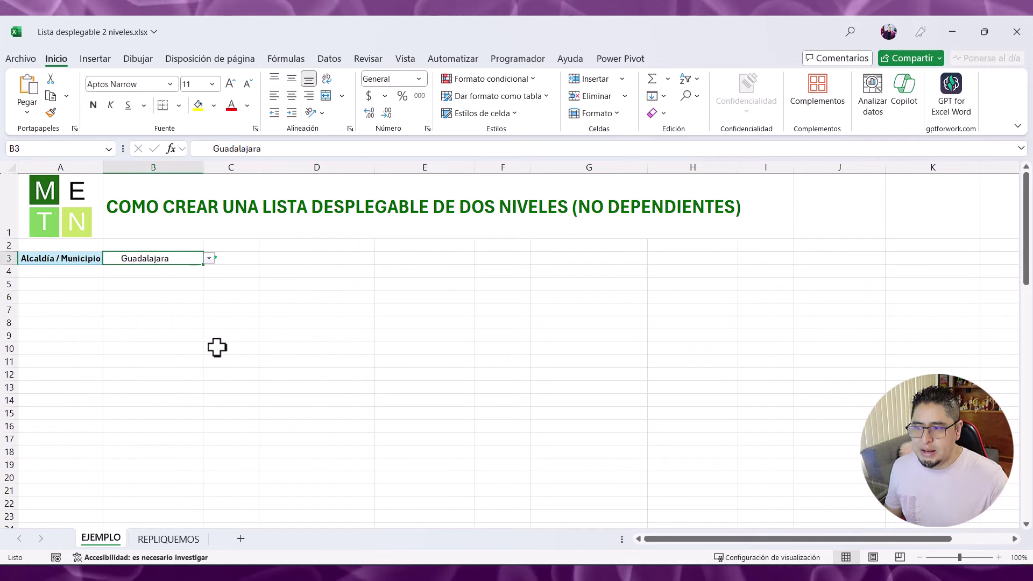
click(237, 359)
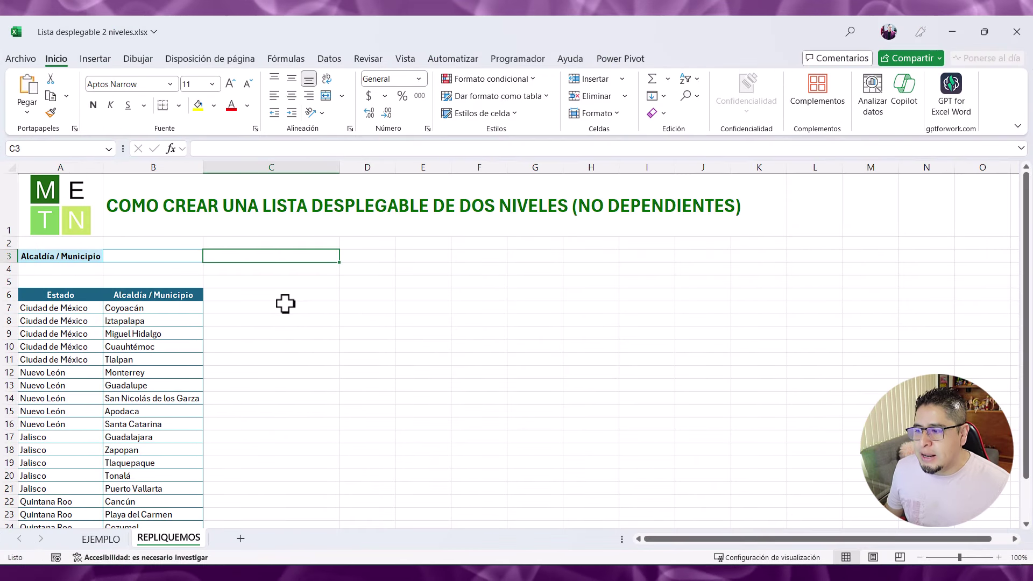
click(98, 298)
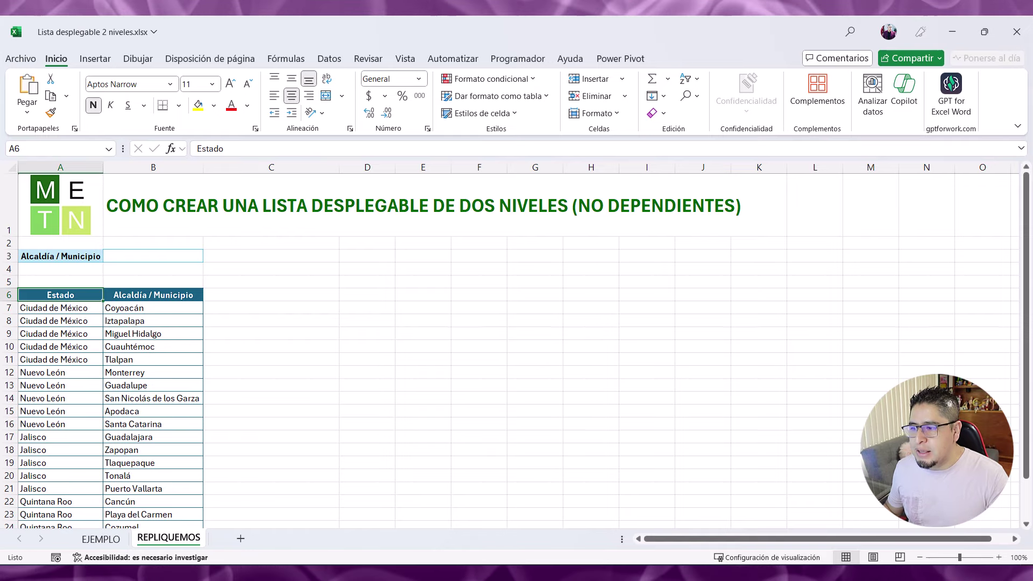
click(280, 311)
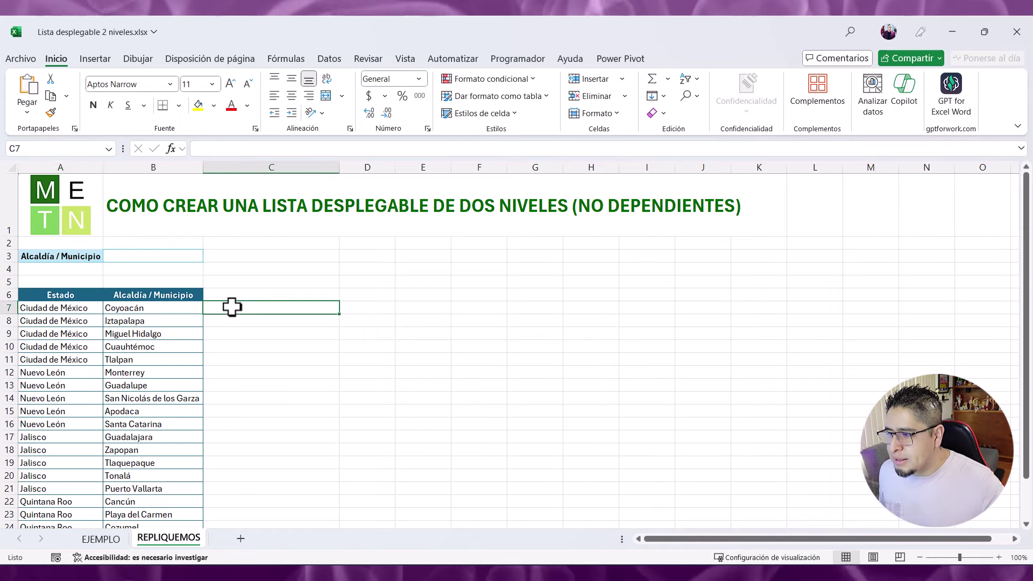
scroll(240, 323, down, 2)
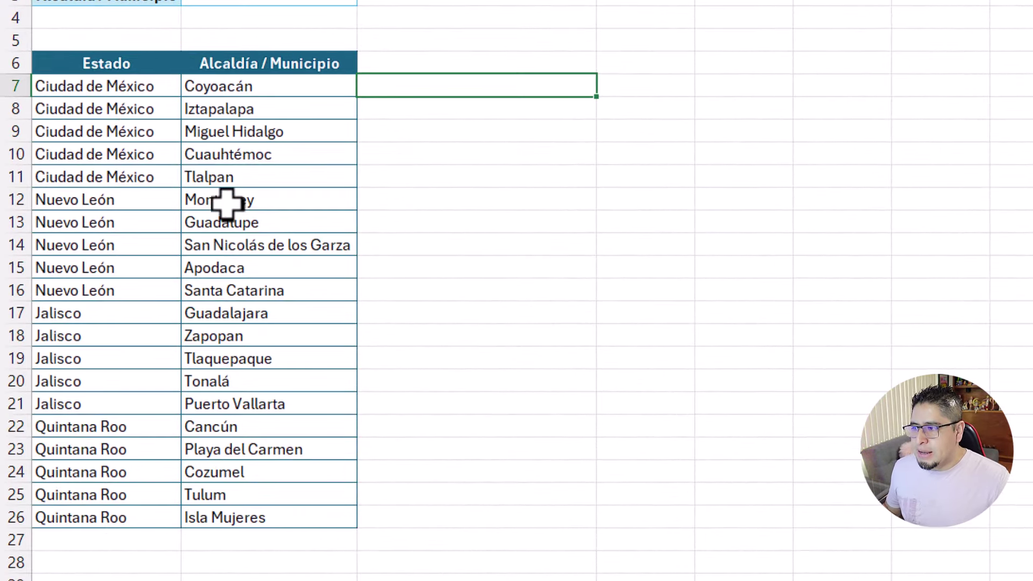
click(139, 67)
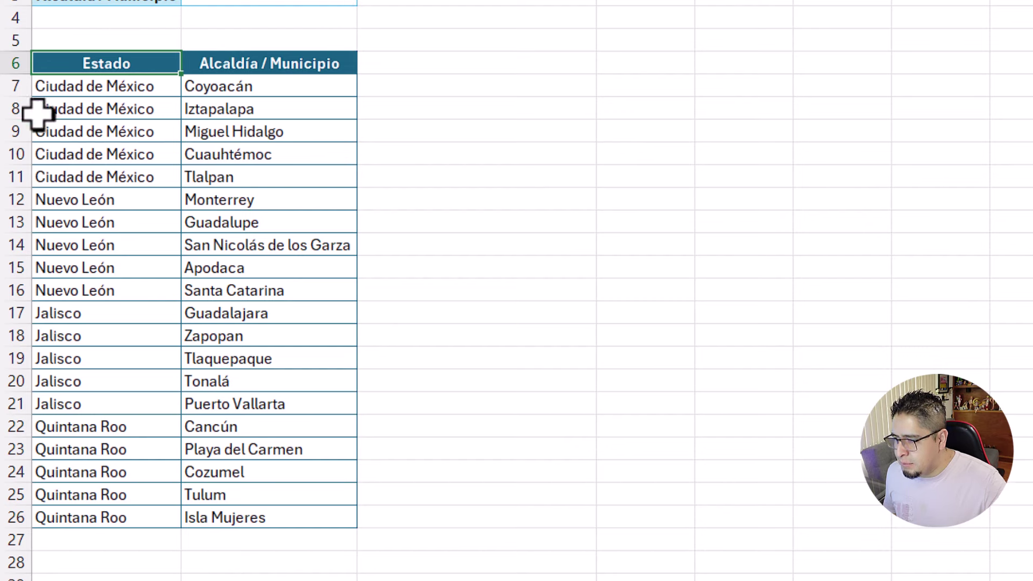
mouse_move(81, 90)
mouse_down()
mouse_move(121, 195)
mouse_move(120, 178)
mouse_up()
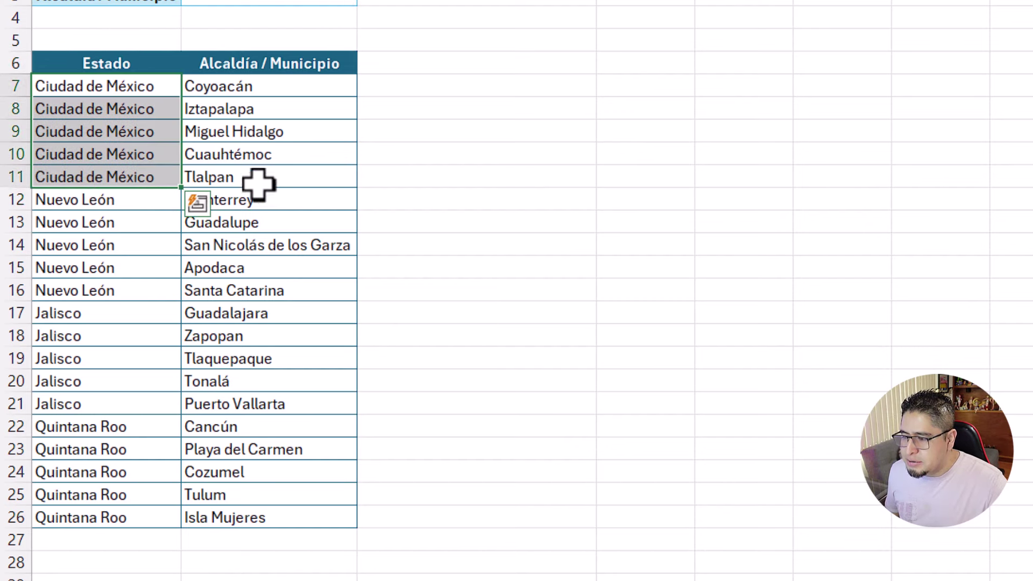
click(226, 88)
click(282, 108)
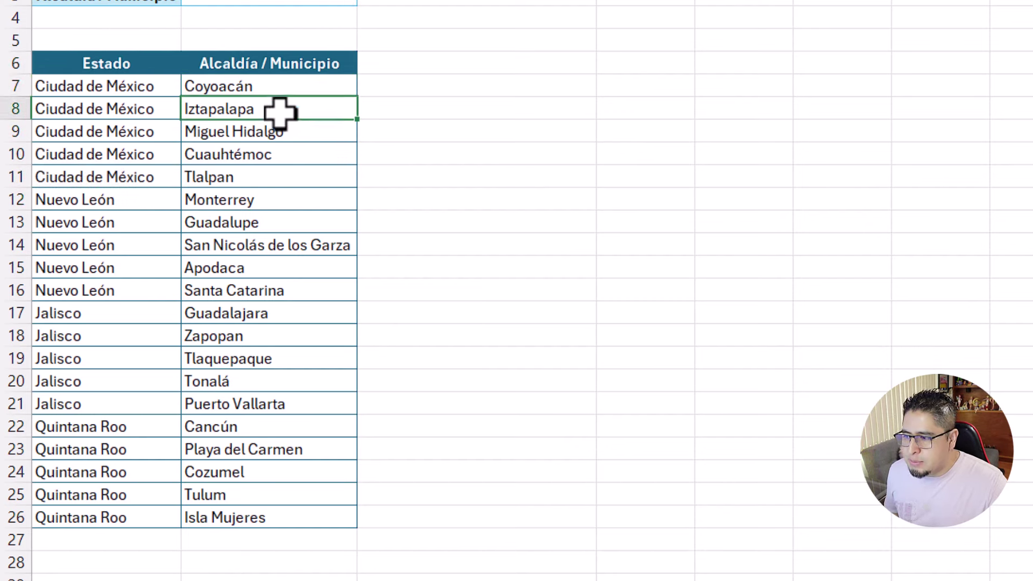
click(286, 134)
click(289, 156)
click(293, 179)
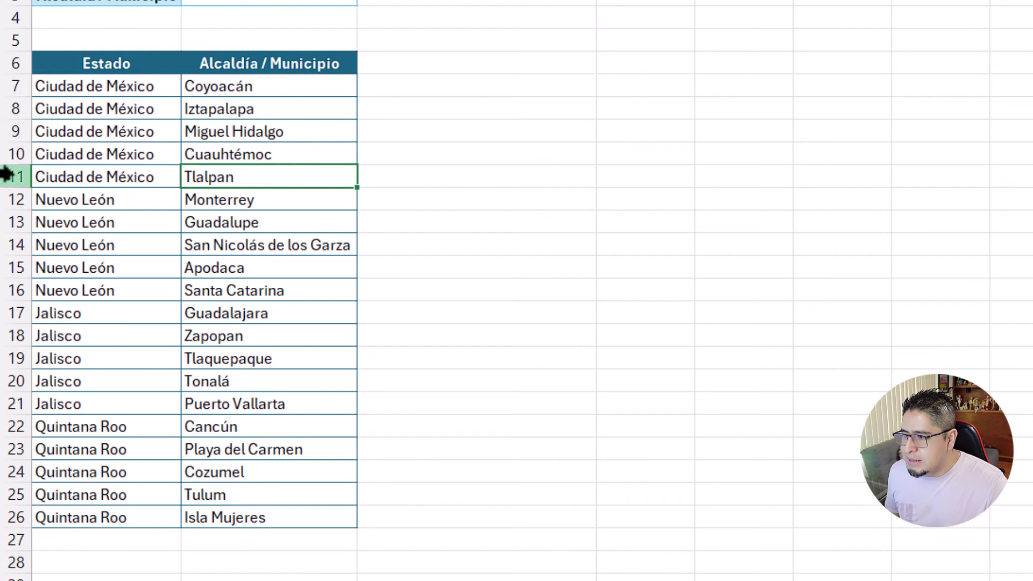
click(224, 203)
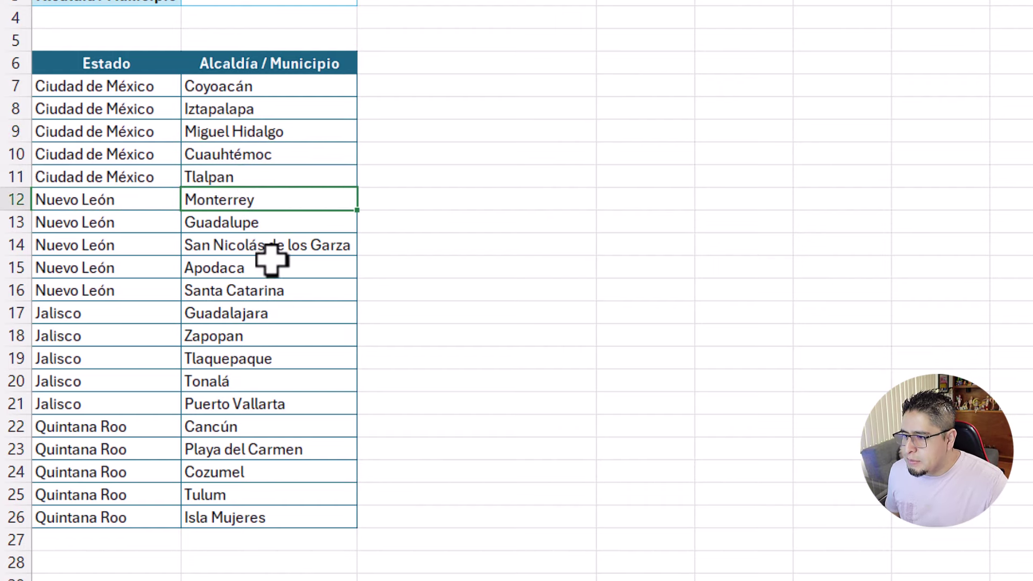
click(281, 222)
drag(281, 222, 277, 295)
drag(135, 335, 121, 413)
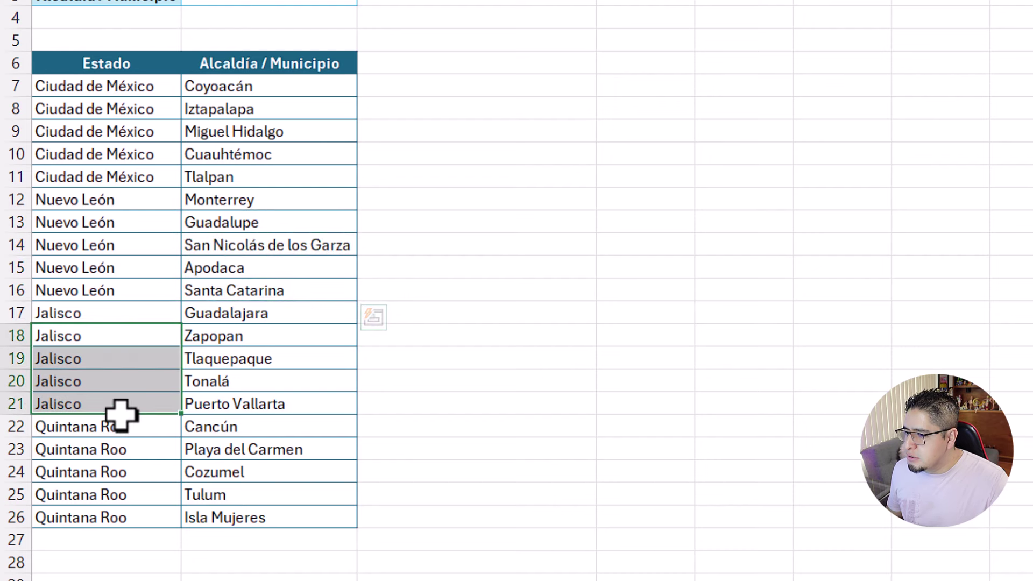
drag(253, 428, 258, 517)
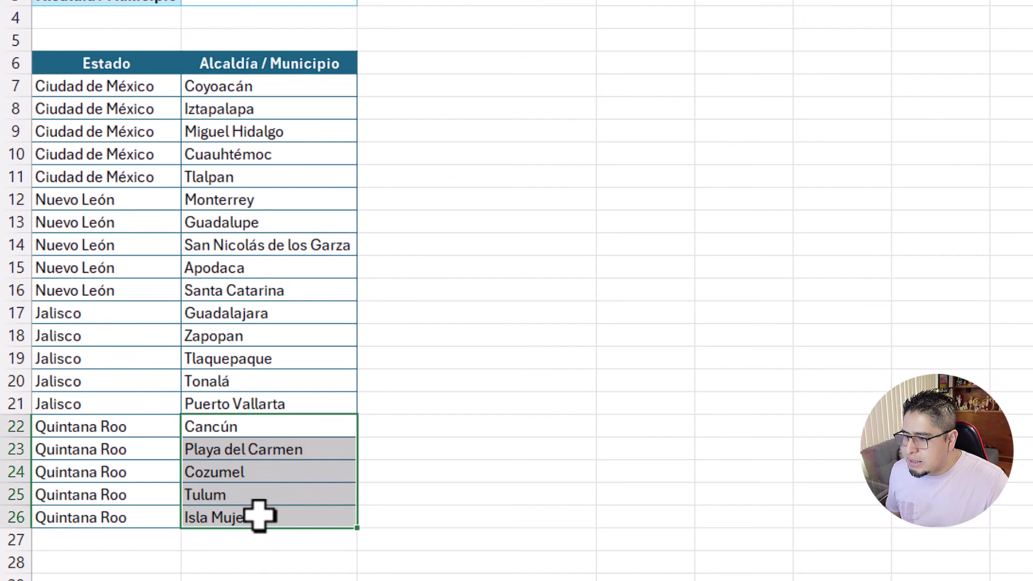
click(259, 495)
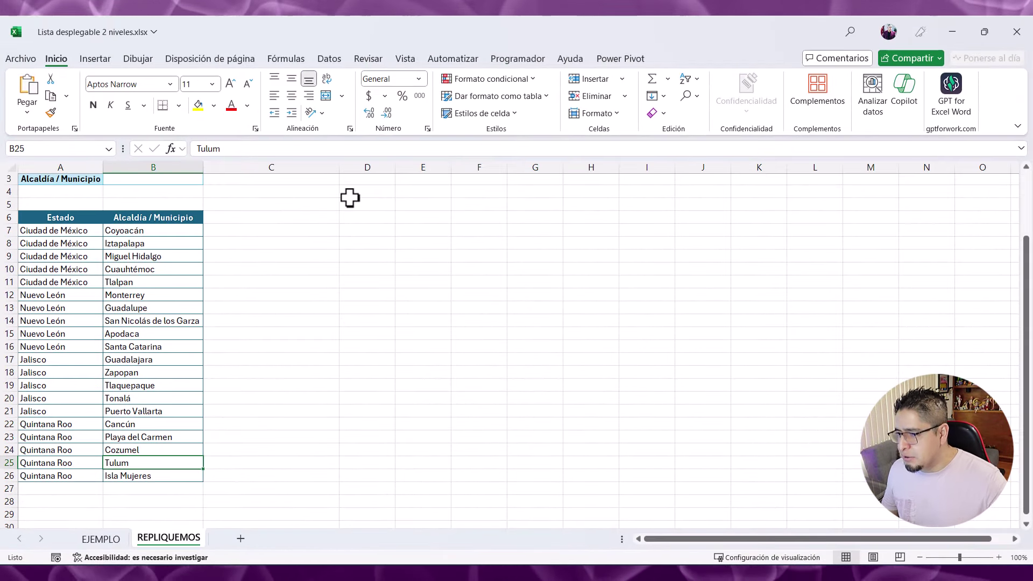
Step: Insert an empty pivot table from the Estado–Municipio range A6:B26 at cell E6 of this sheet
mouse_move(44, 217)
mouse_down()
mouse_move(151, 437)
mouse_move(150, 475)
mouse_up()
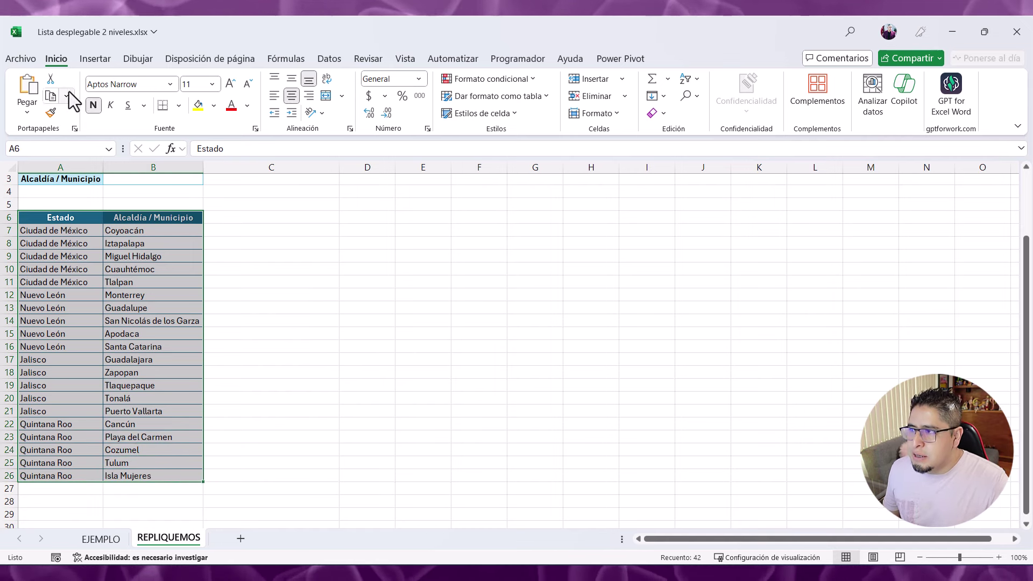
click(96, 60)
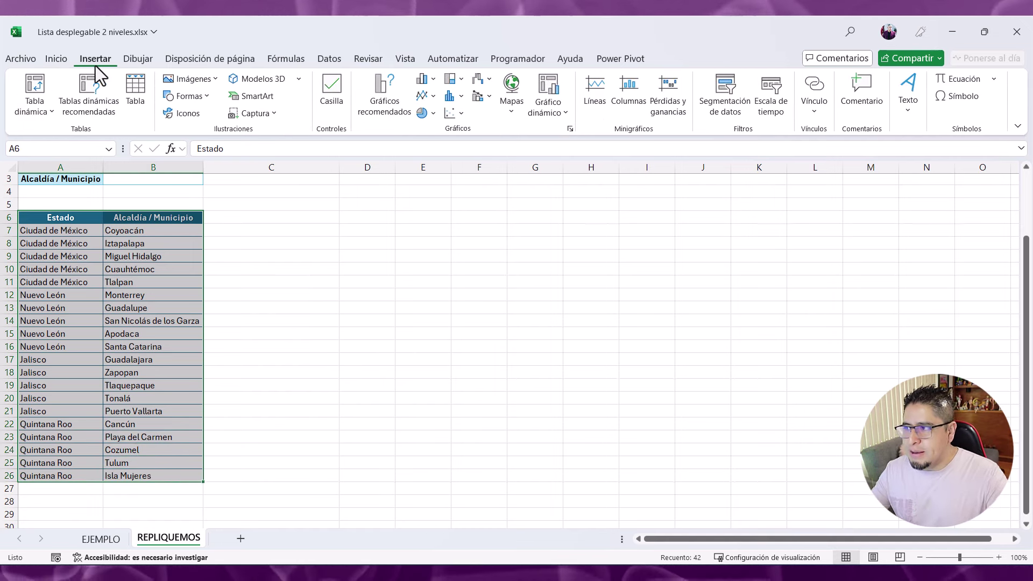
click(38, 87)
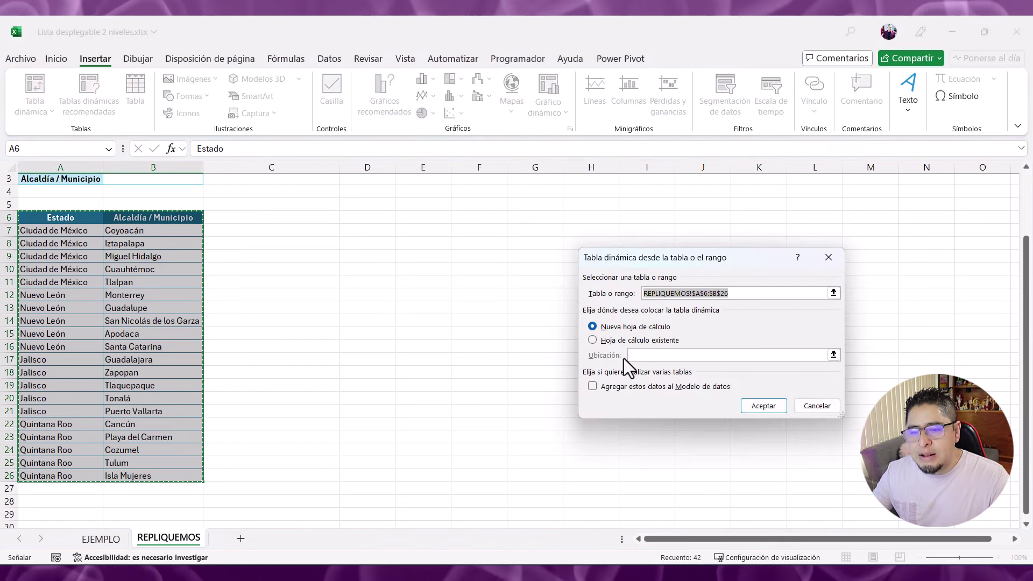
click(621, 341)
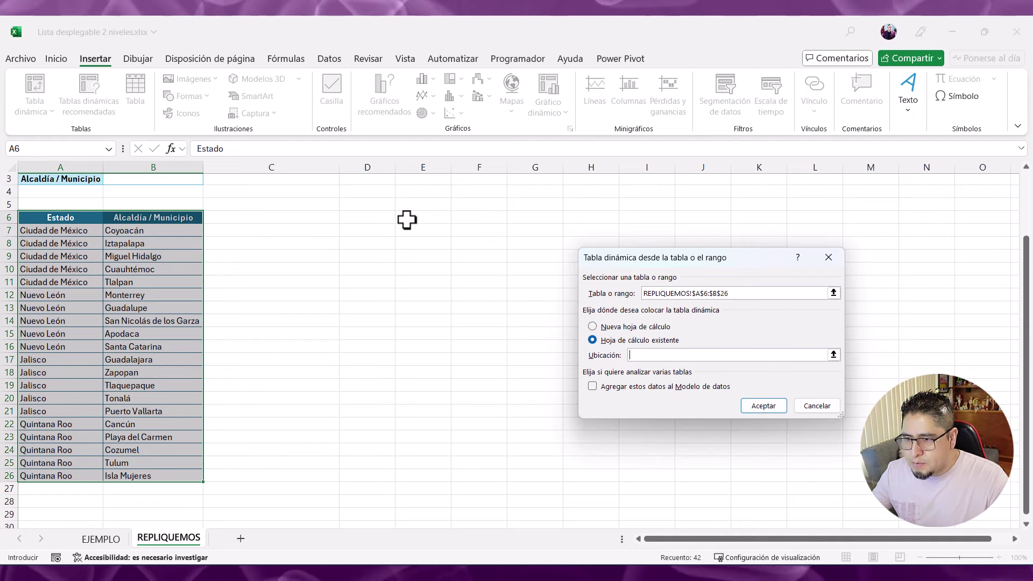
click(766, 407)
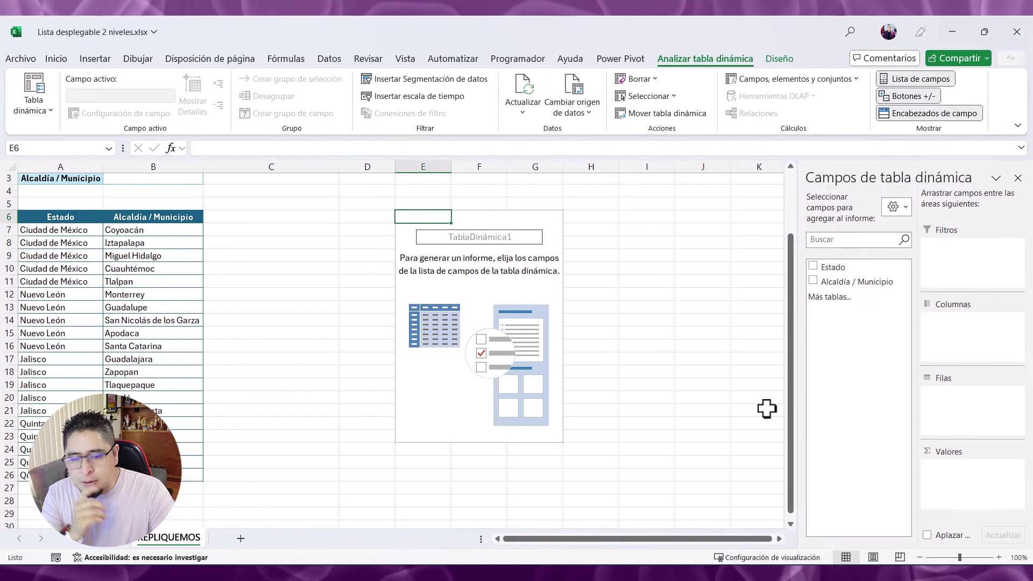
Step: Place Estado and then Alcaldía / Municipio in the pivot table's Rows area
drag(833, 268, 936, 409)
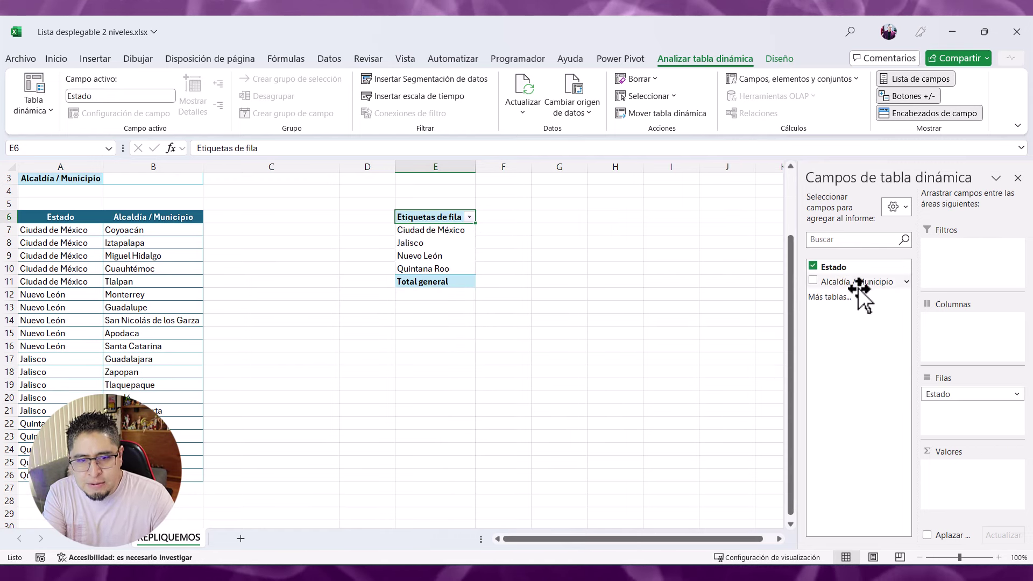
drag(856, 281, 963, 411)
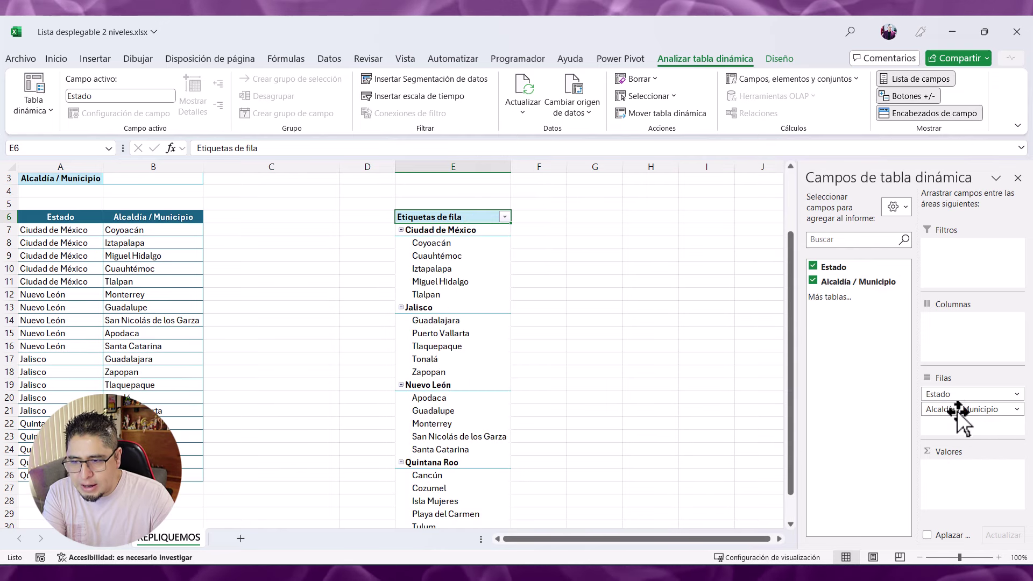
click(455, 243)
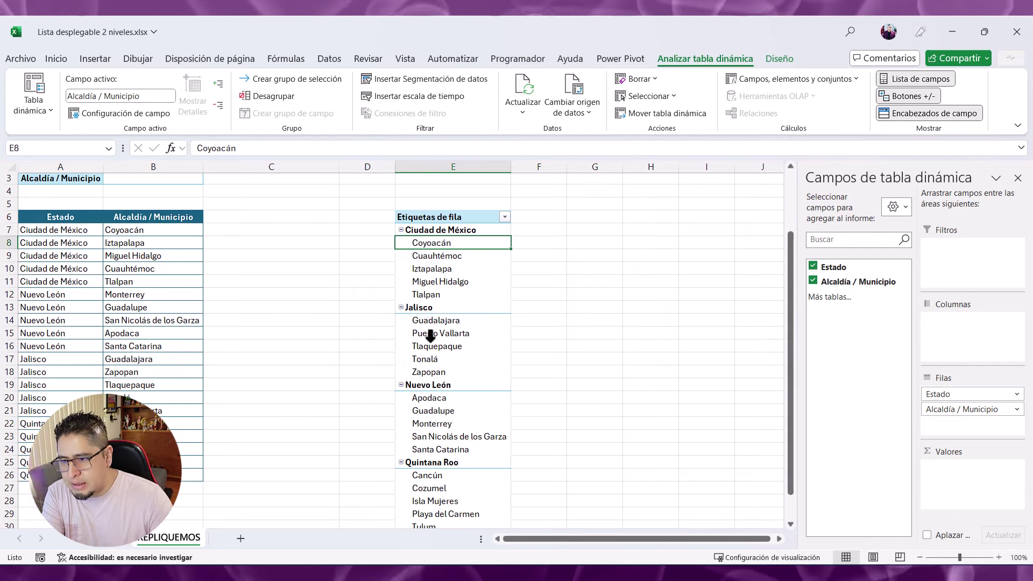
click(776, 60)
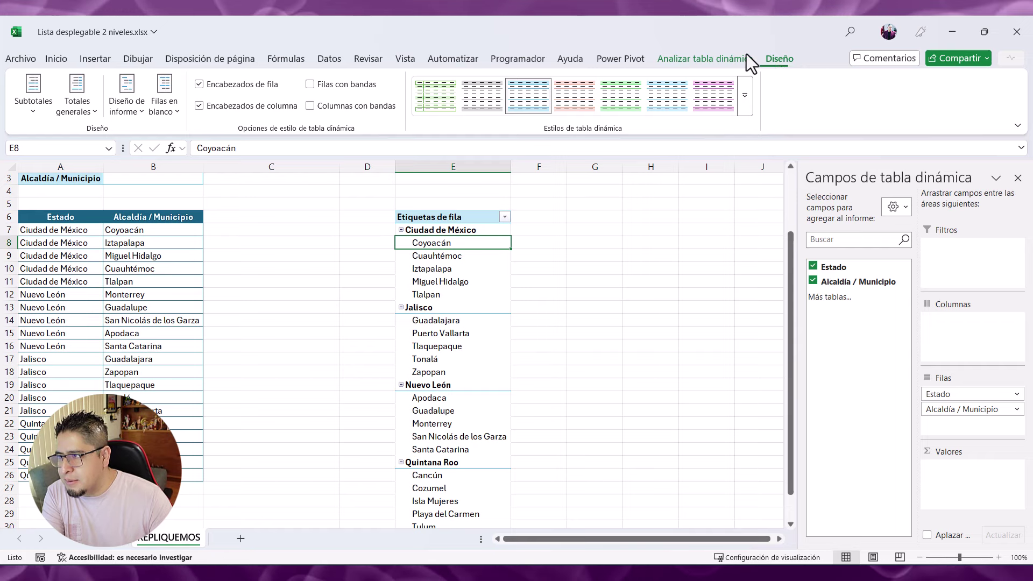
Step: Switch the pivot table's report layout to outline form
click(121, 104)
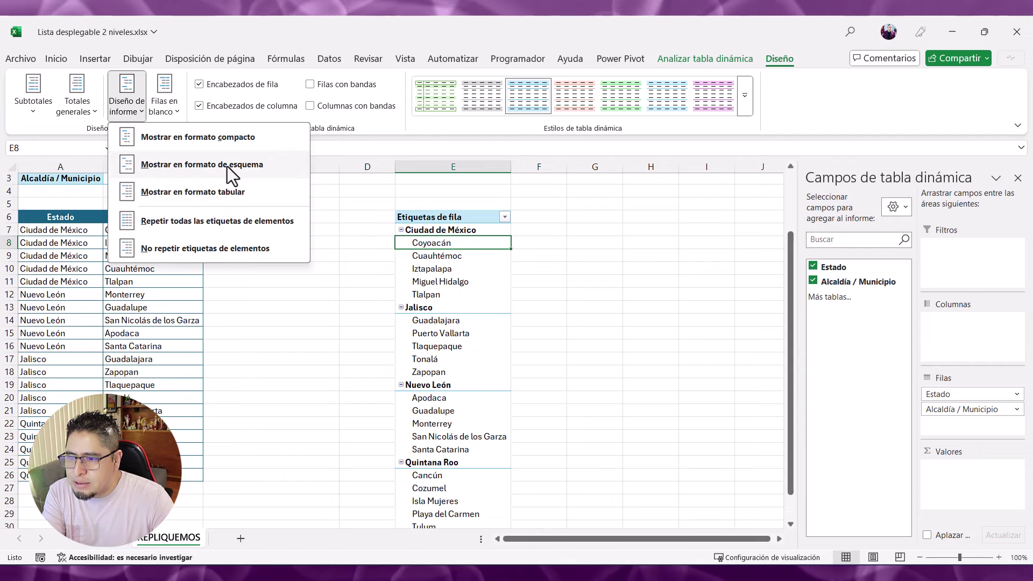
click(227, 166)
scroll(569, 351, down, 4)
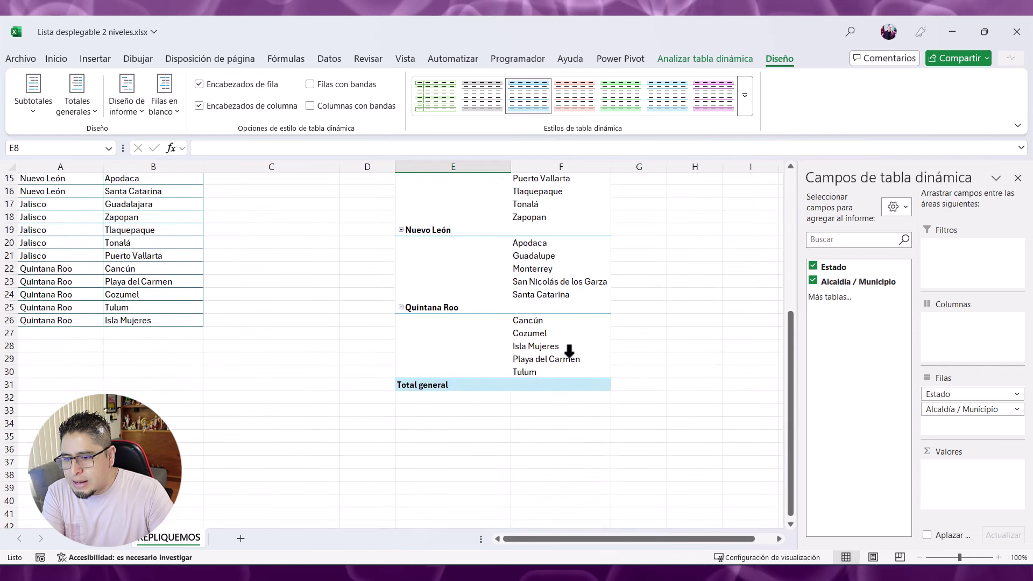
scroll(569, 351, up, 3)
scroll(485, 397, up, 1)
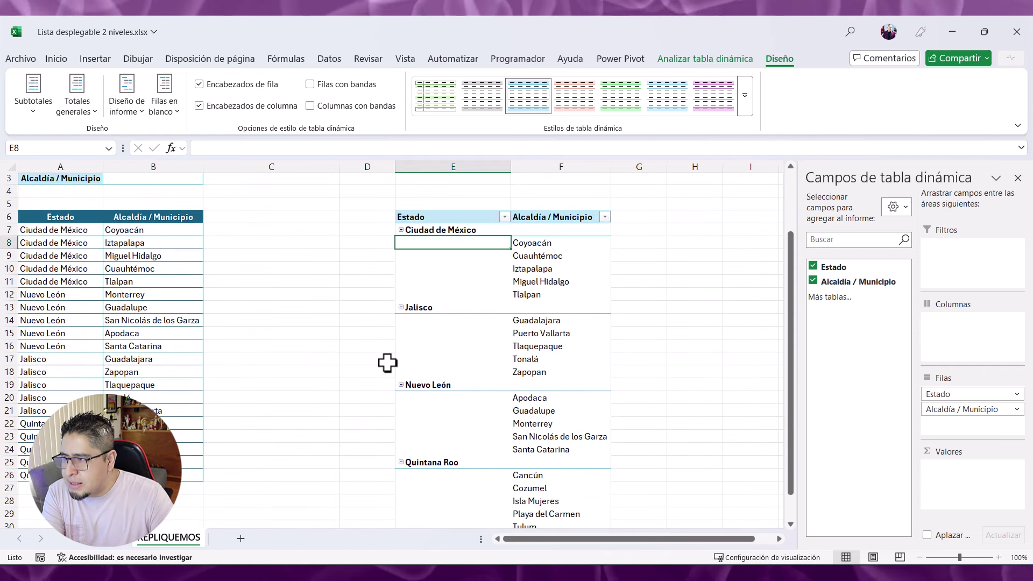
Step: Turn off subtotals and grand totals for rows and columns
click(37, 115)
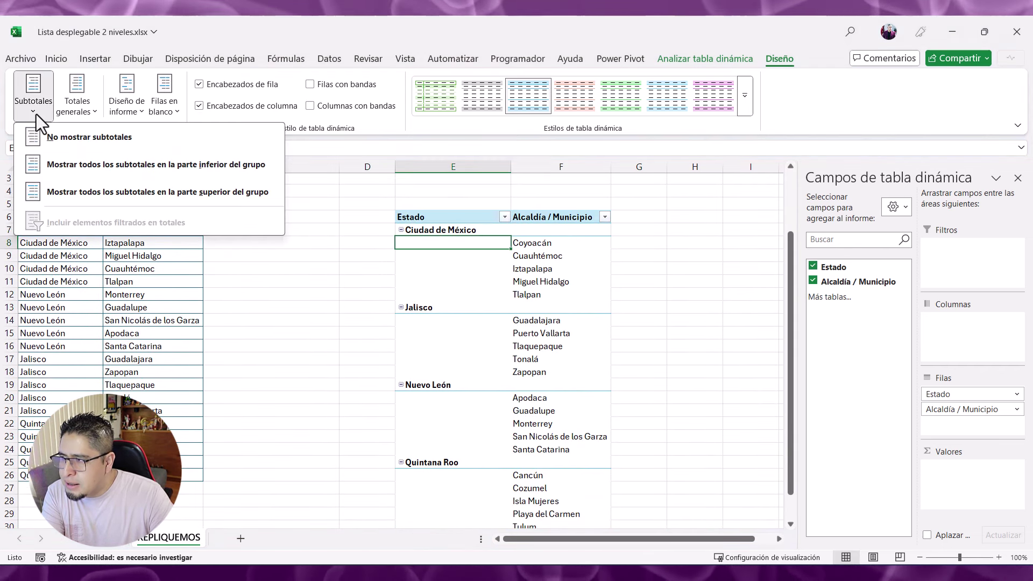
click(82, 139)
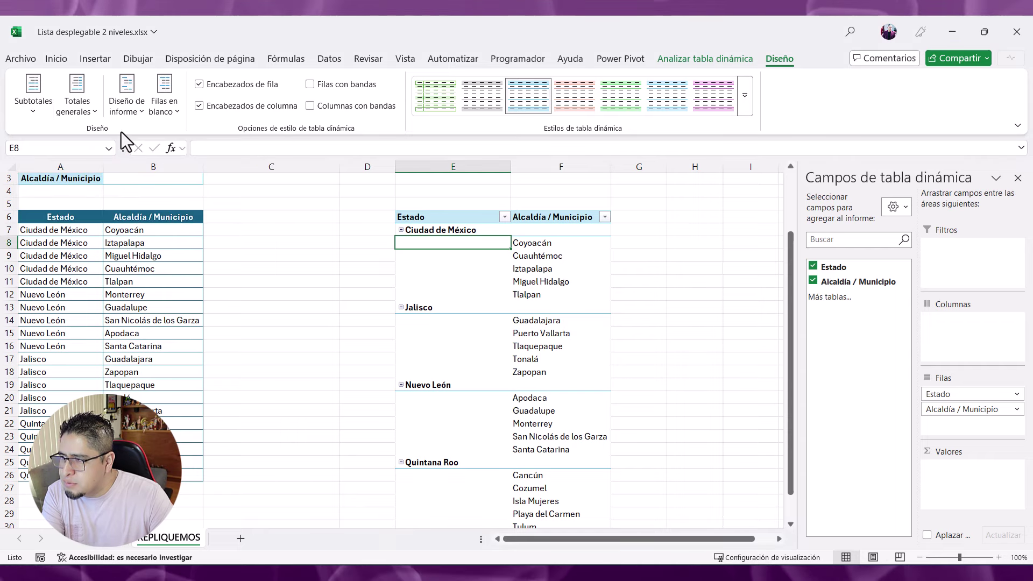
click(89, 115)
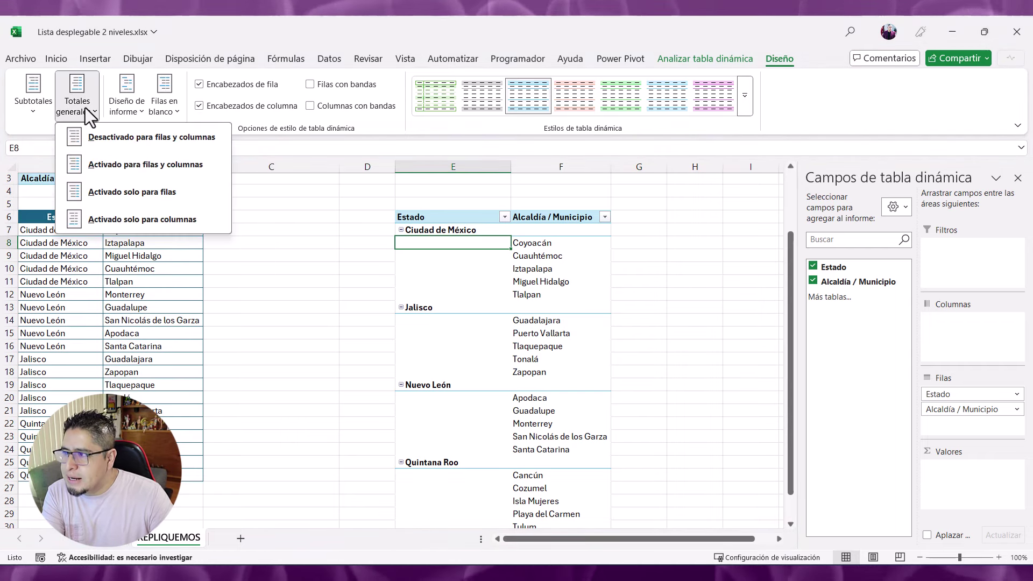
click(158, 139)
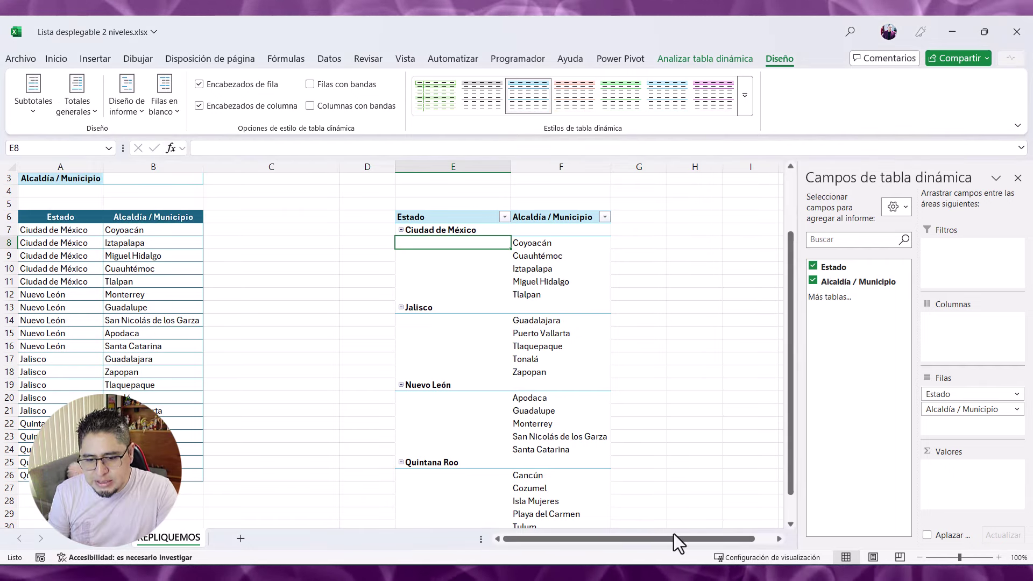
drag(678, 543, 700, 543)
Step: Move the active cell around rows 6–7 beside the pivot table, ending on I7
click(625, 214)
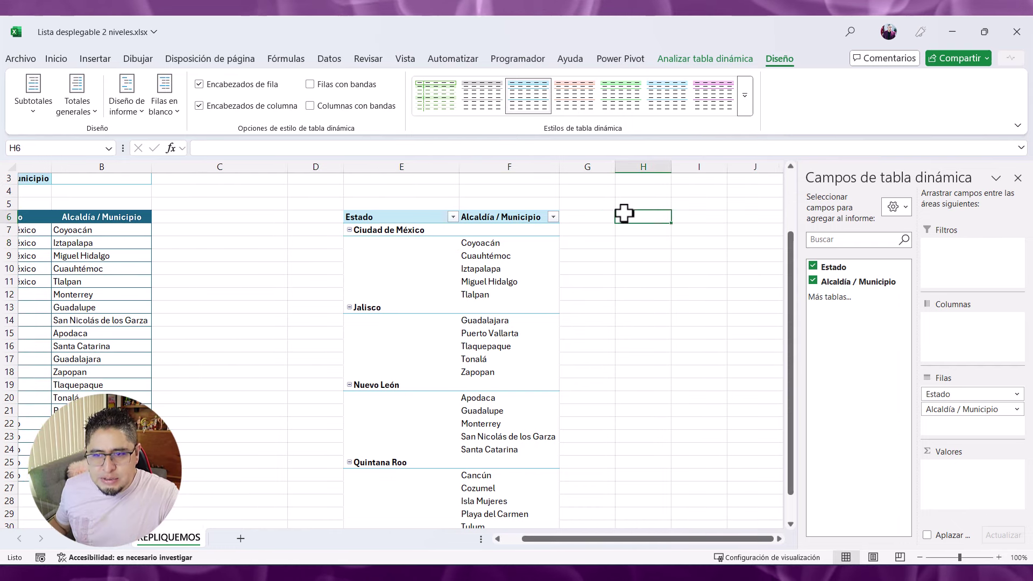
key(Right)
key(Right)
key(Right)
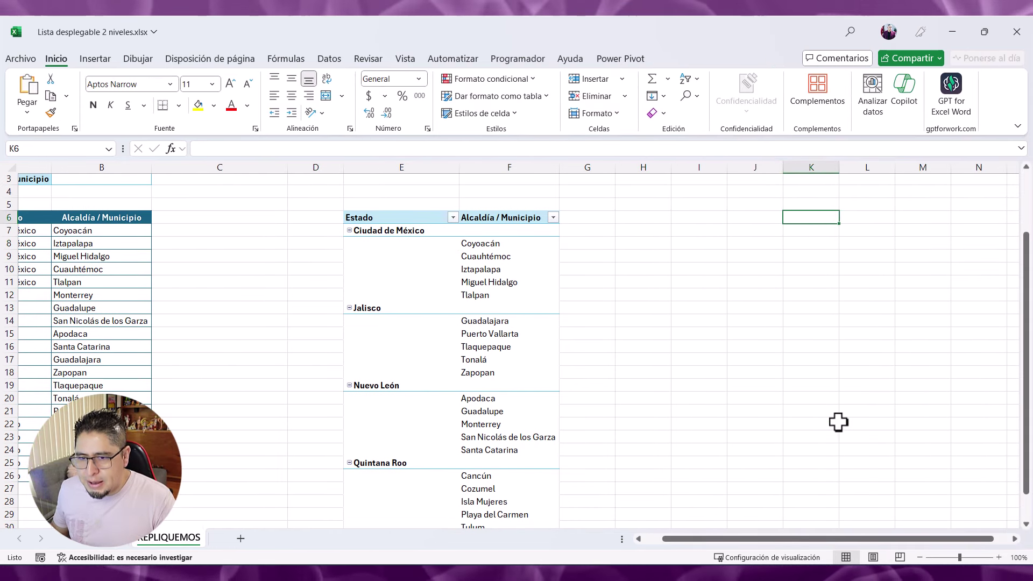
key(Right)
key(Right)
key(Right)
key(Left)
key(Left)
key(Left)
key(Left)
key(Left)
key(Left)
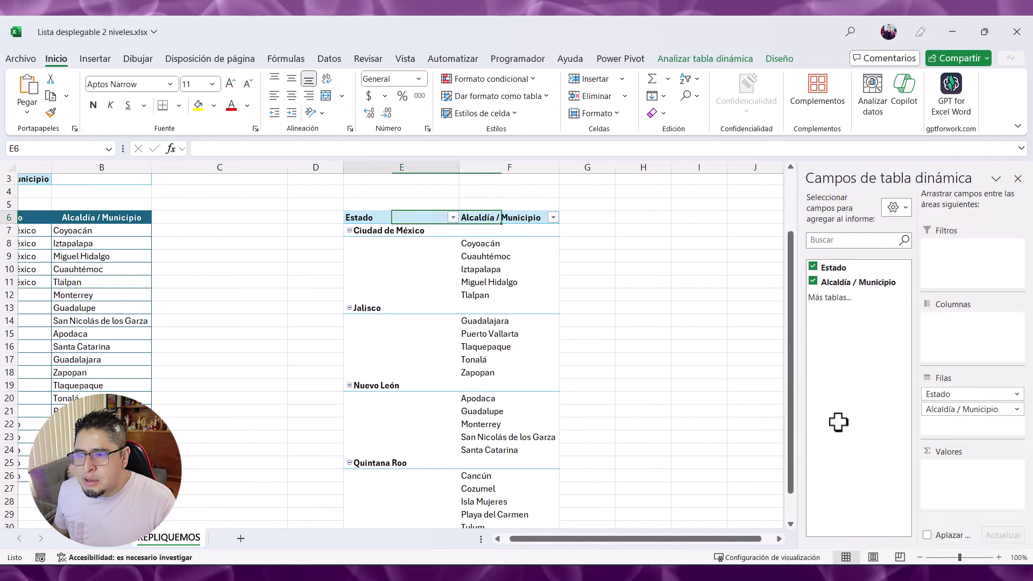
key(Left)
key(Right)
key(Right)
key(Right)
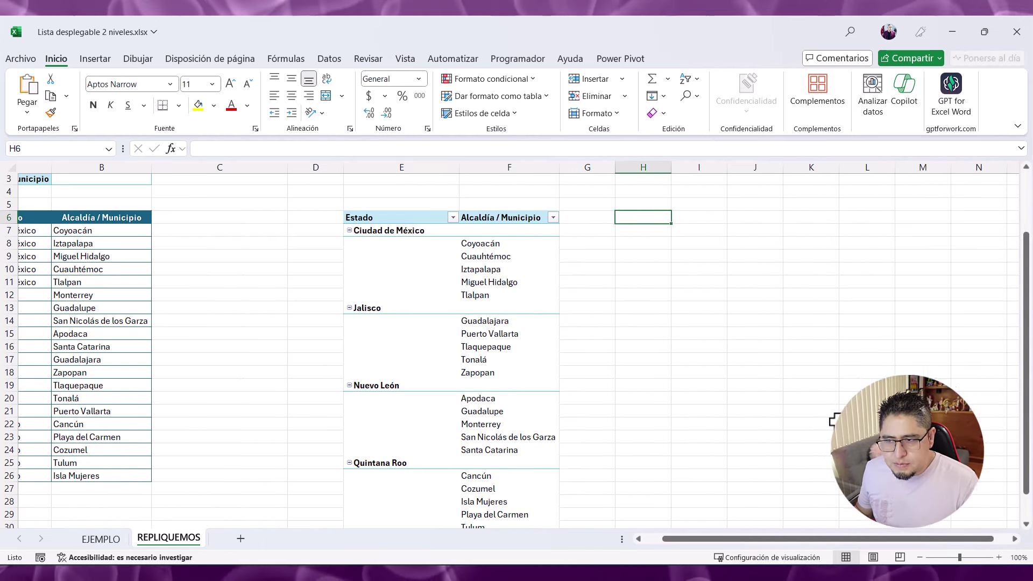
key(Down)
key(Right)
key(Right)
key(Left)
key(Left)
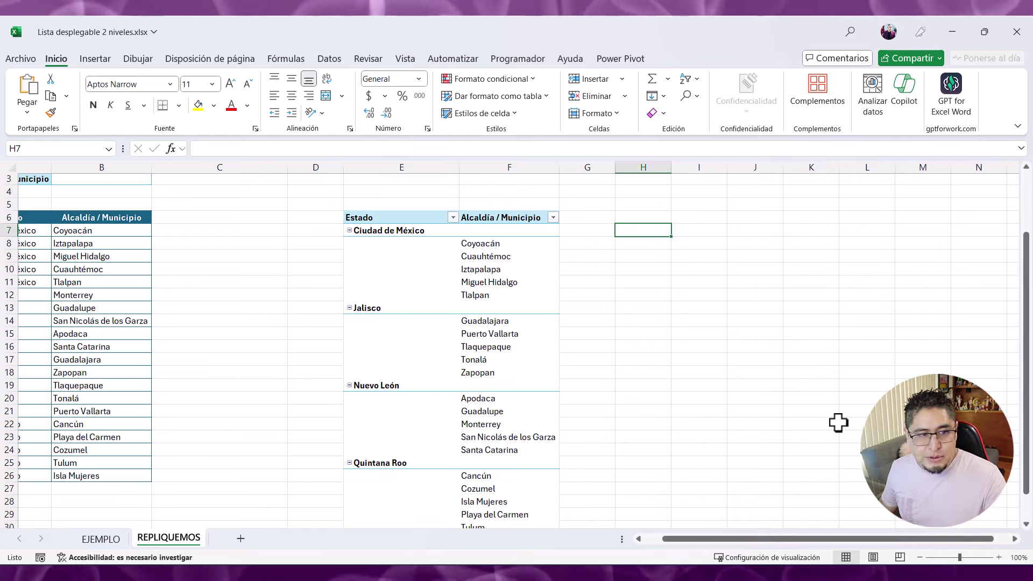
key(alt+Tab)
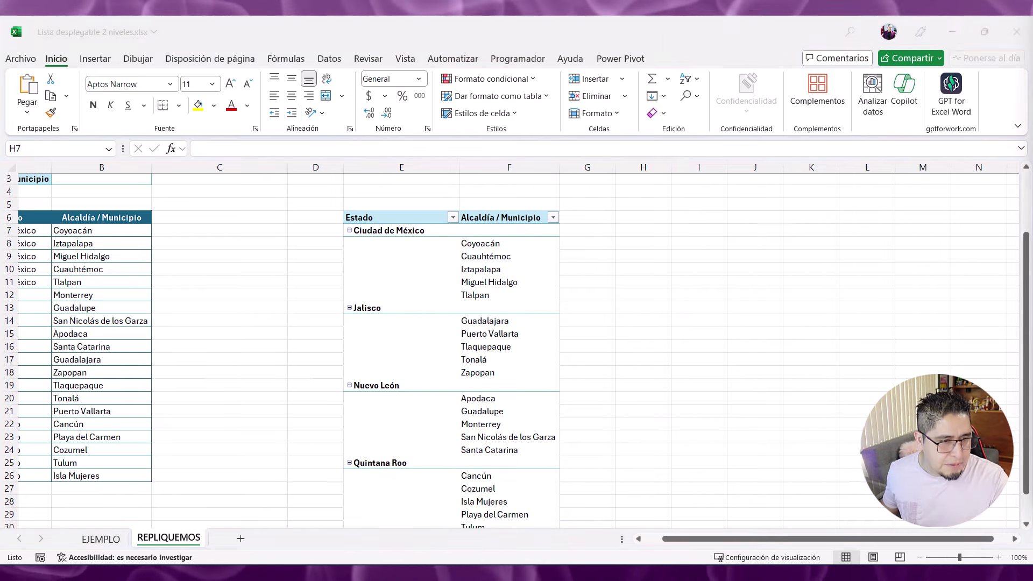
click(646, 232)
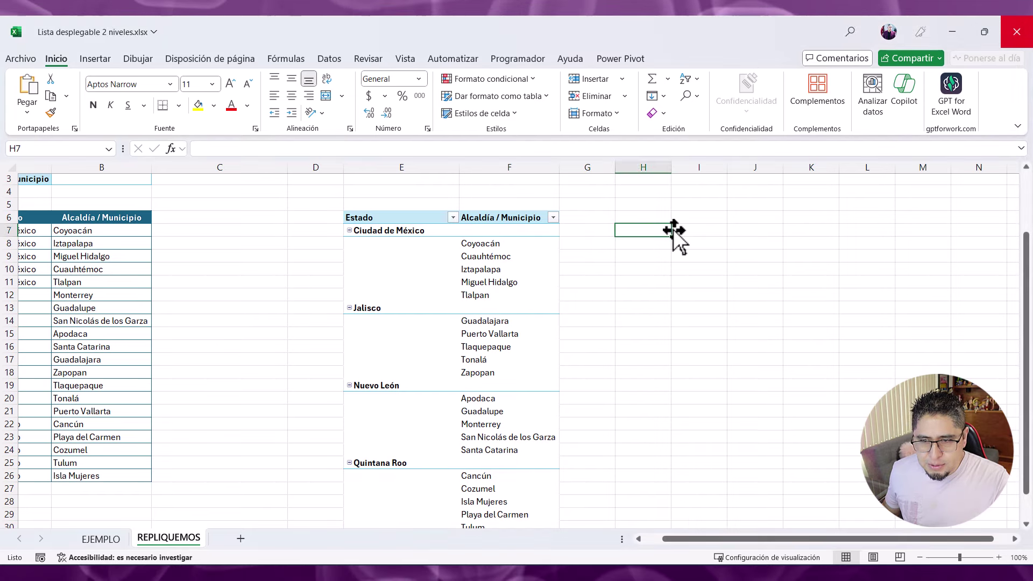
click(692, 232)
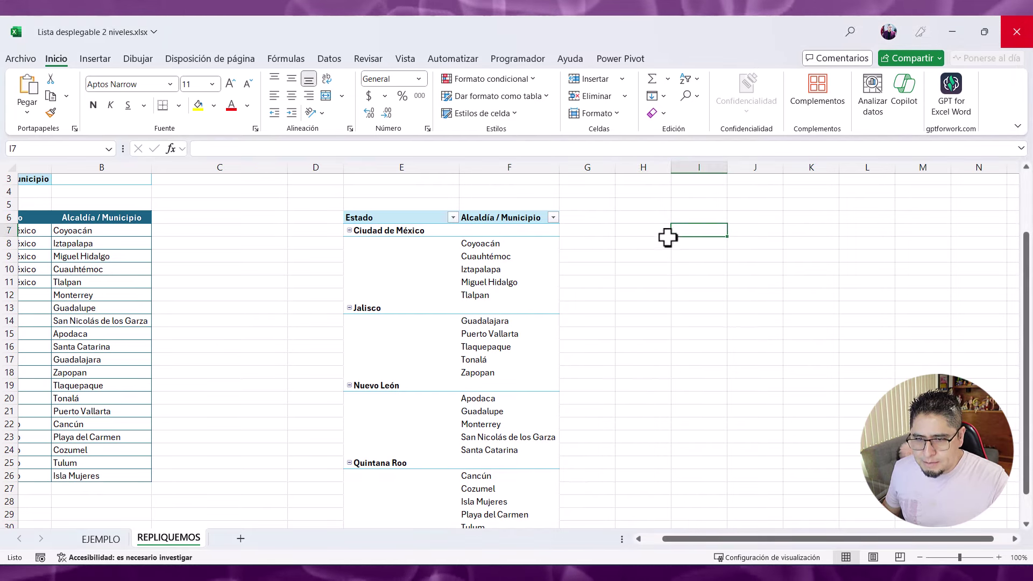
Step: Enter =SI(E7<>"",E7,REPETIR(" ",10)&F7) in H7 to show states or indented municipalities
click(667, 235)
text(=S)
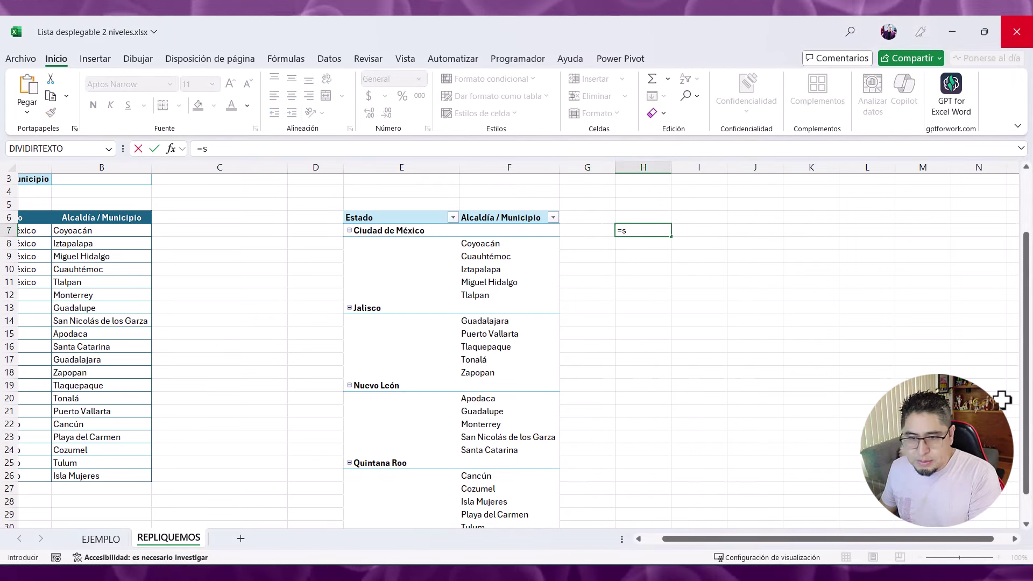
text(I()
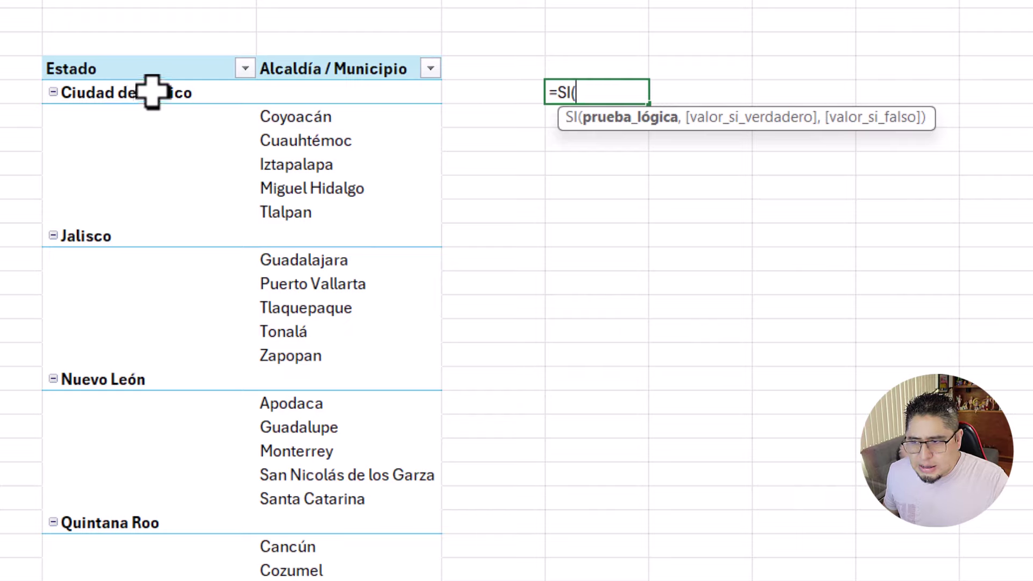
click(149, 92)
text(=)
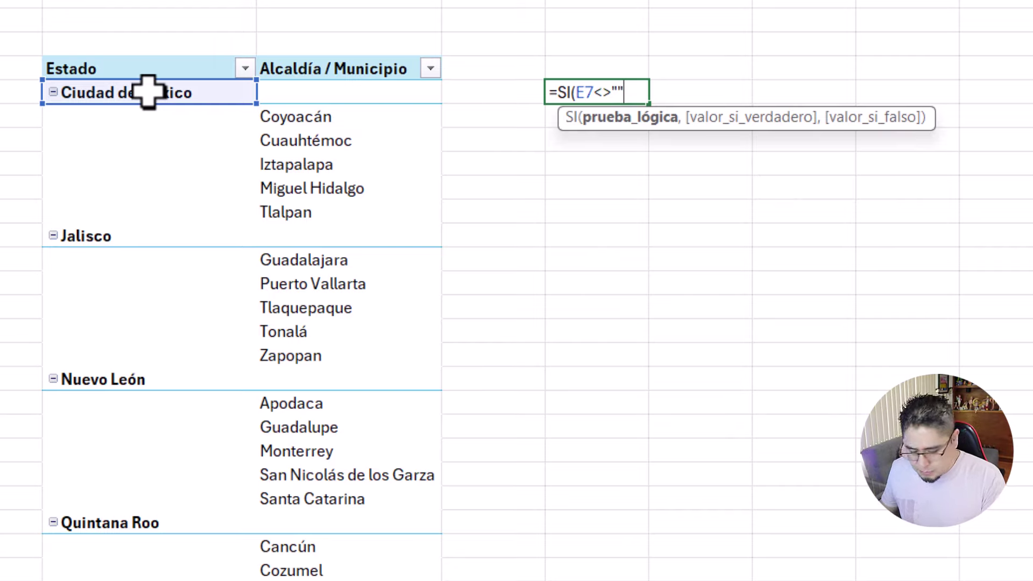
text(,)
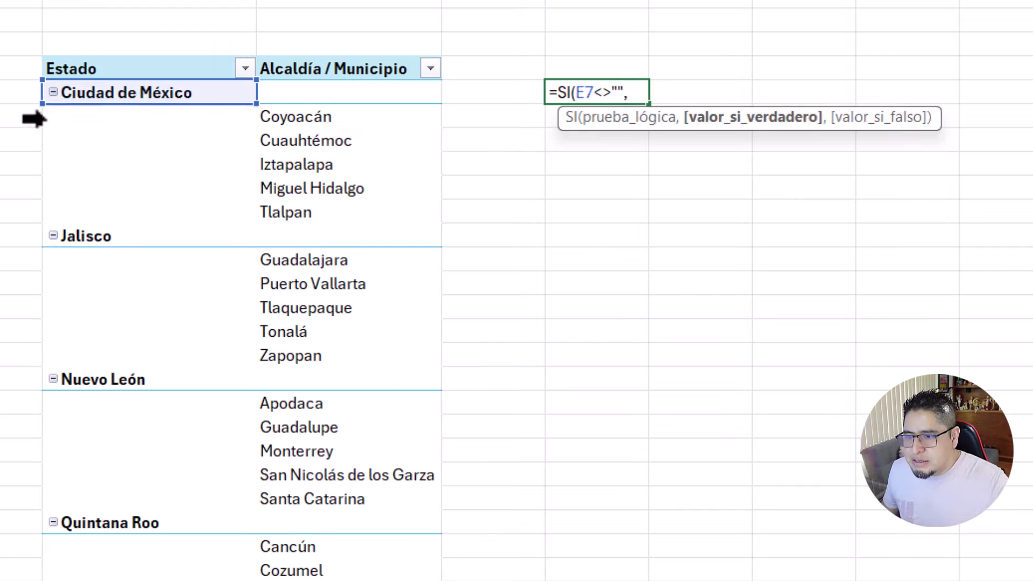
click(184, 96)
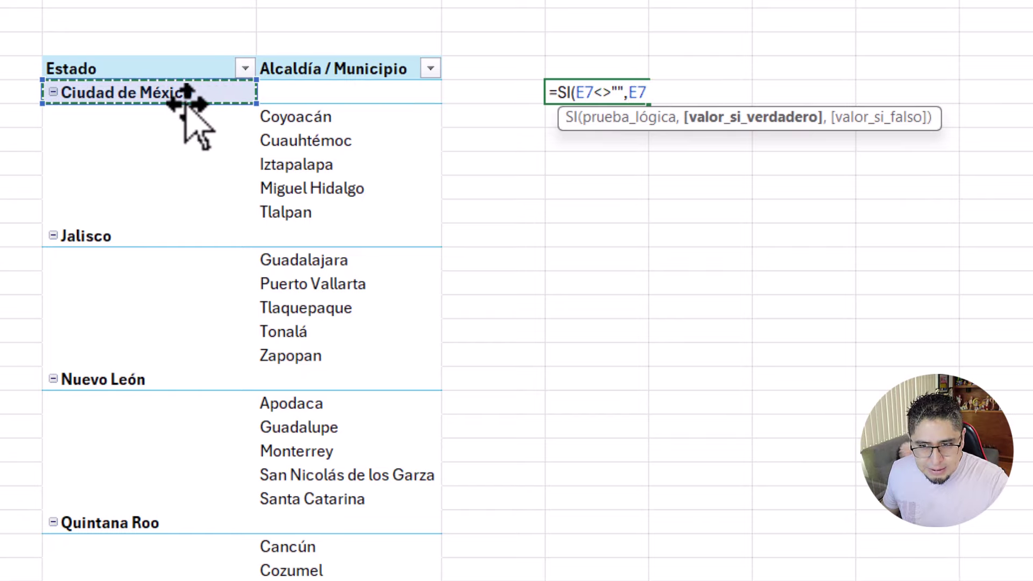
text(,)
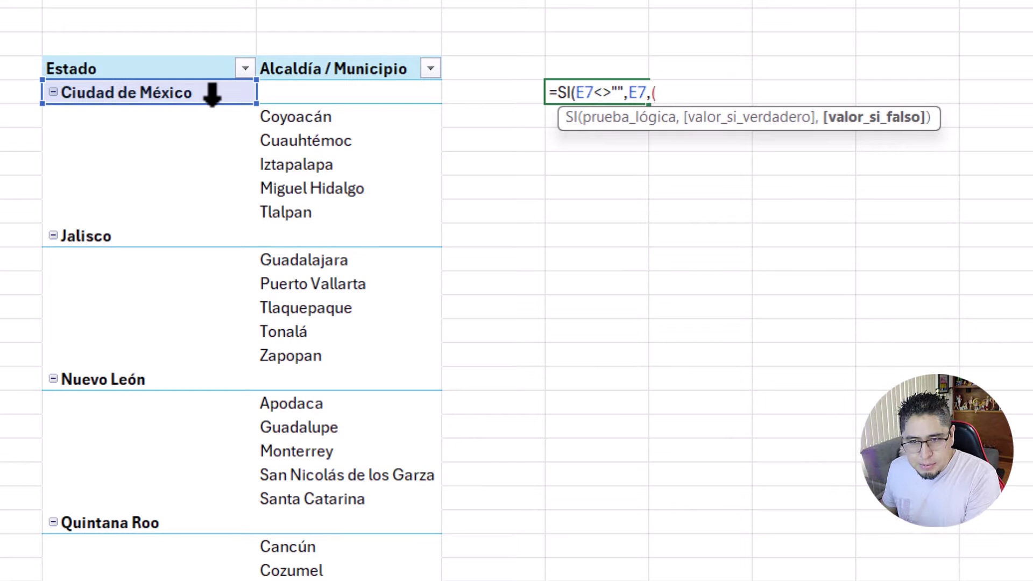
text(rep)
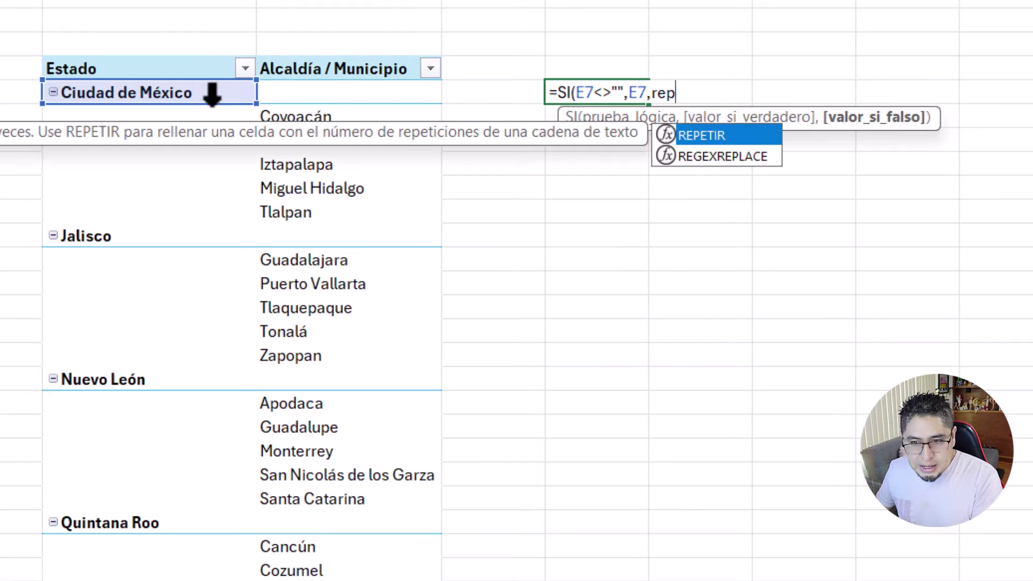
text(e)
key(Tab)
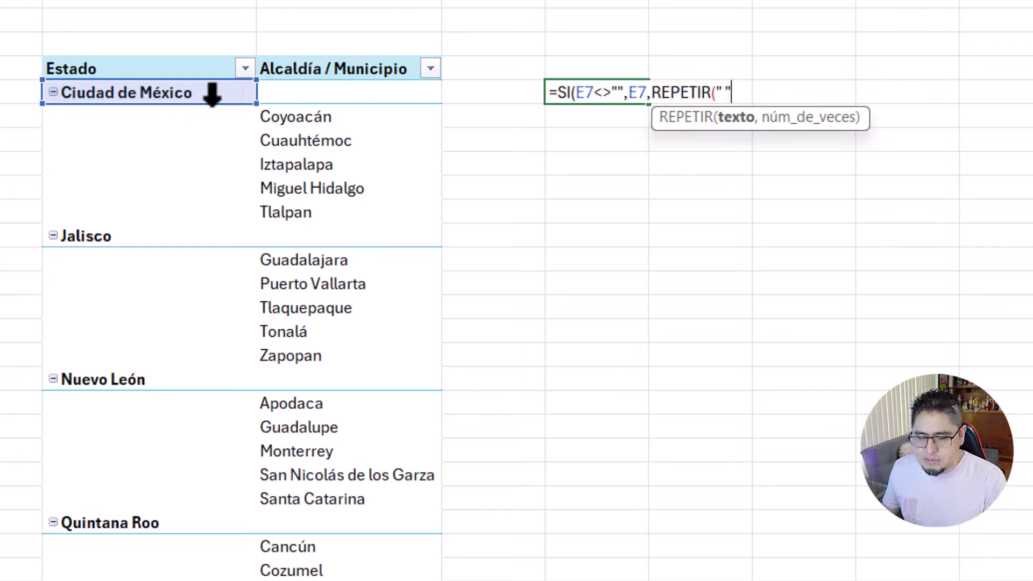
text(,10)
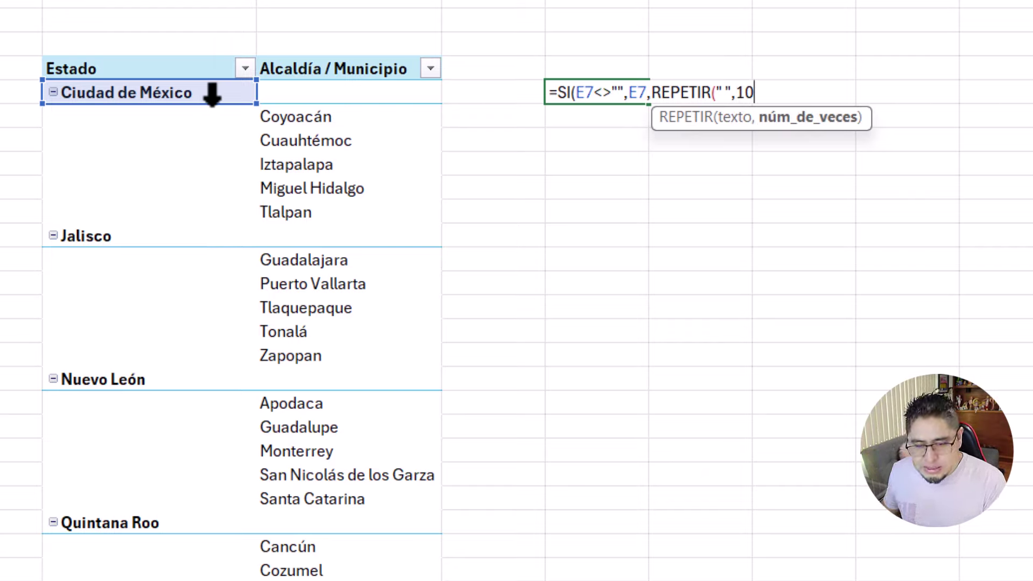
text())
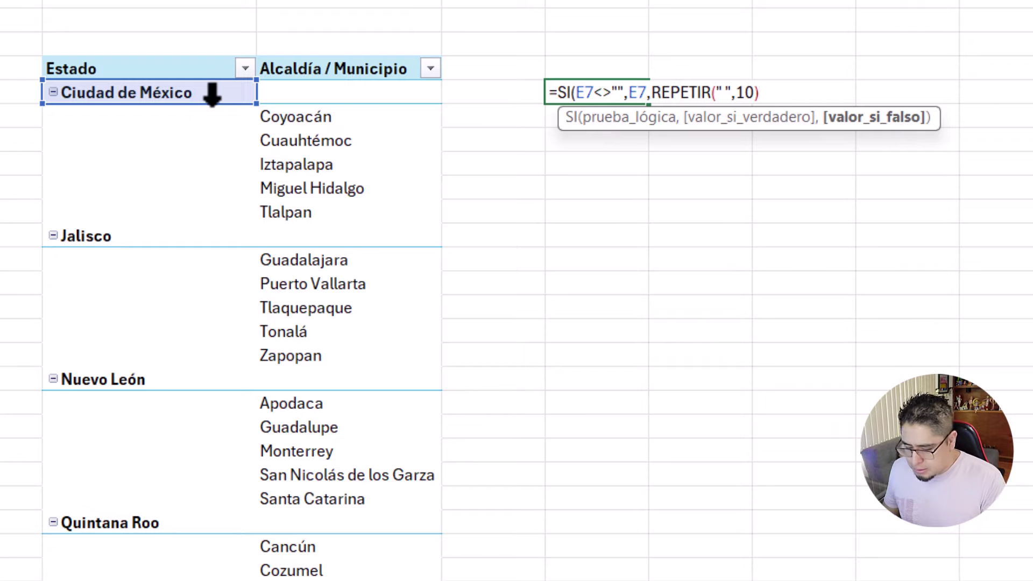
text(&)
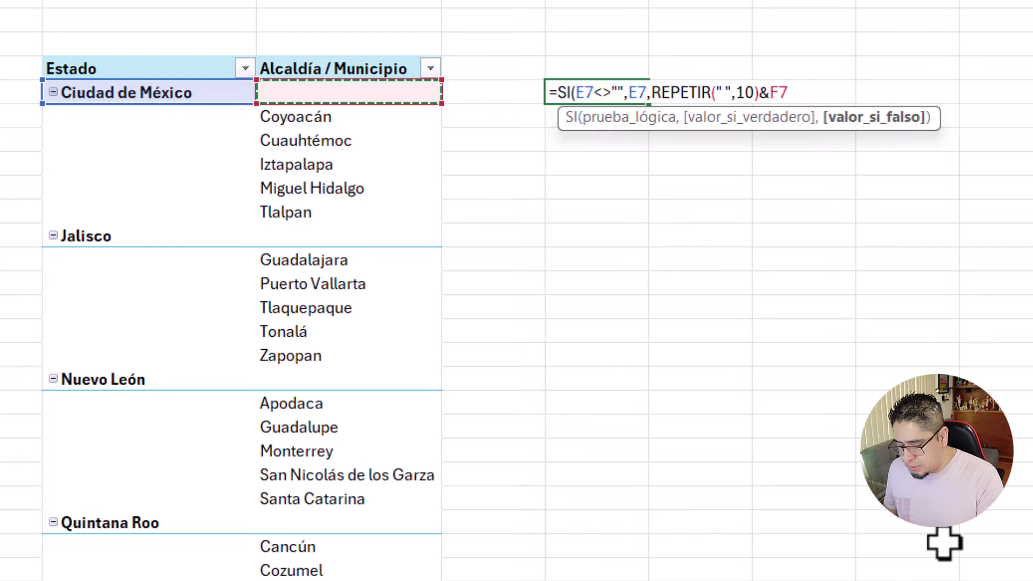
key(Return)
key(Return)
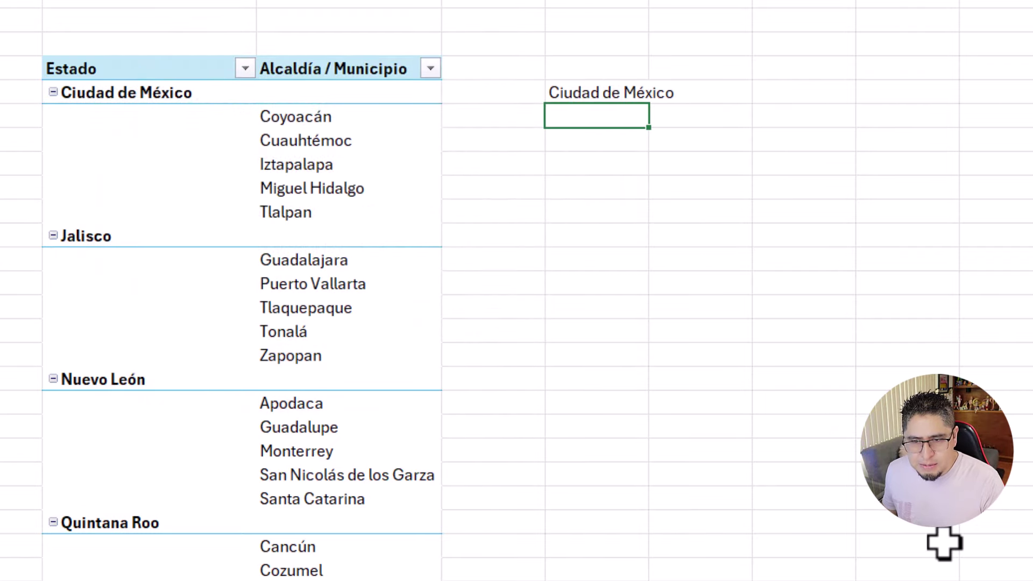
Step: Accept the formula correction, widen column H, and fill the formula down from H7
key(Up)
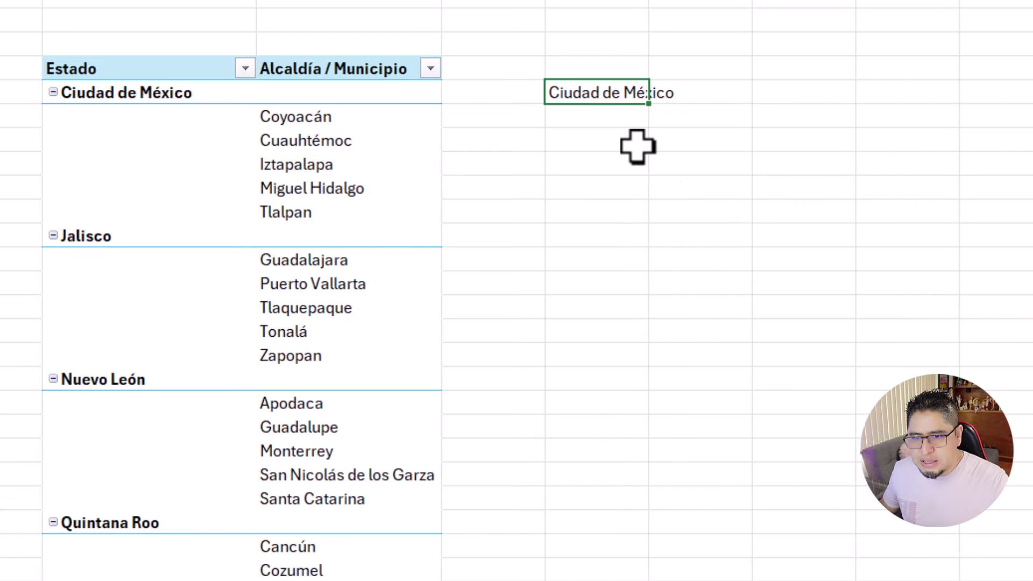
drag(649, 3, 737, 3)
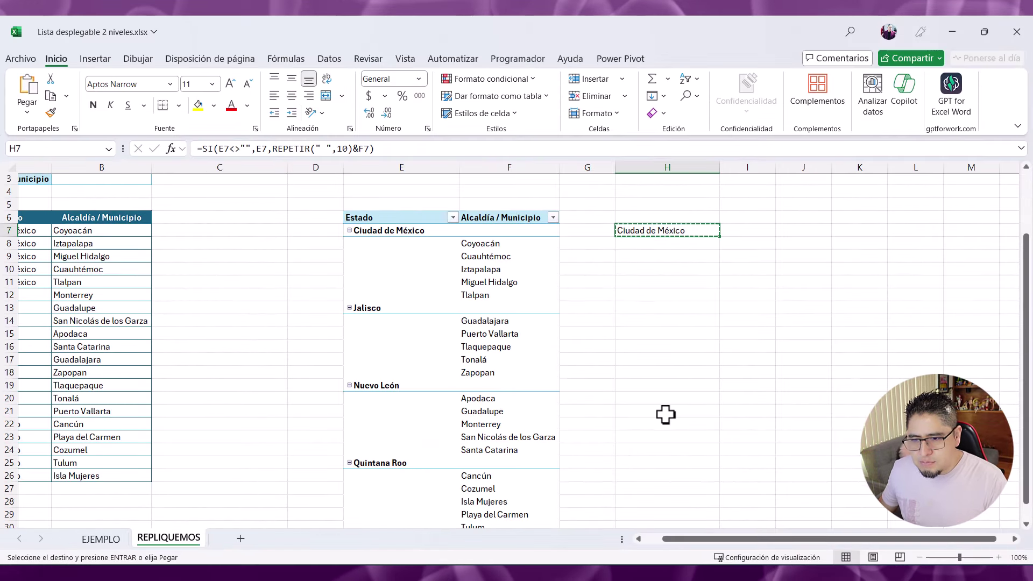
key(ctrl+c)
key(shift+Down)
drag(666, 414, 666, 415)
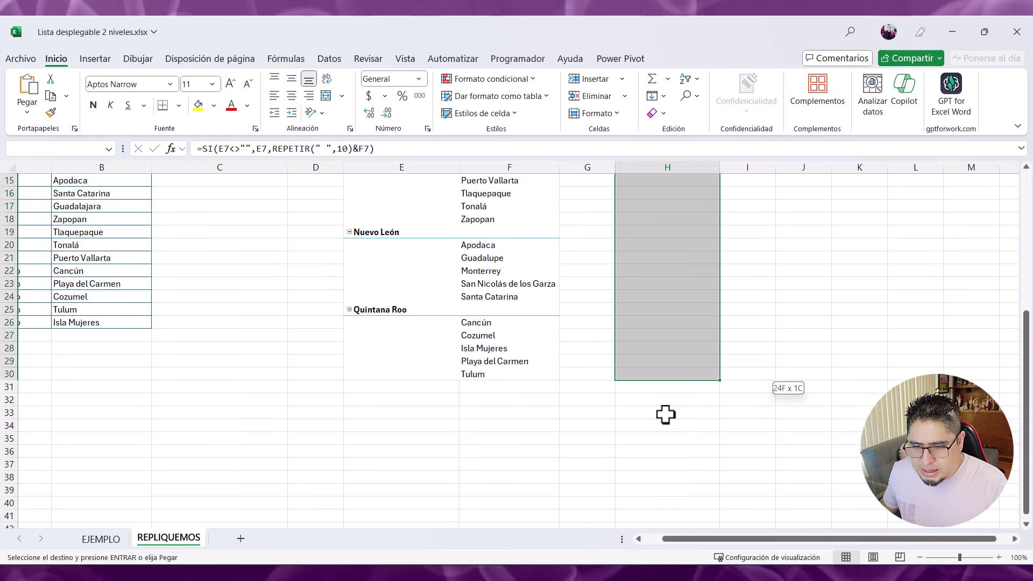
key(Return)
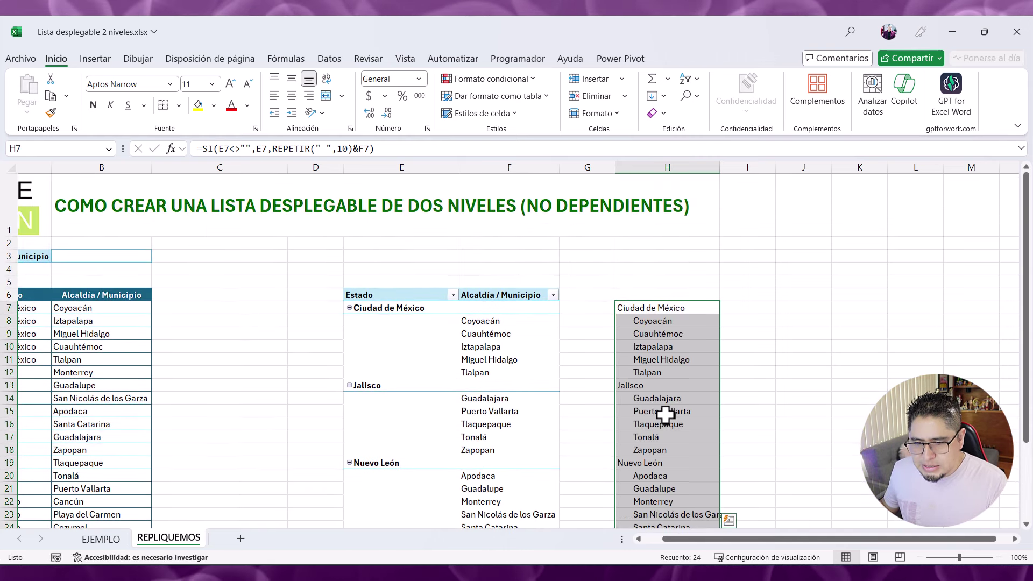
Step: Copy the formula from H30 and paste it into the cells below
scroll(665, 414, down, 4)
scroll(630, 409, down, 3)
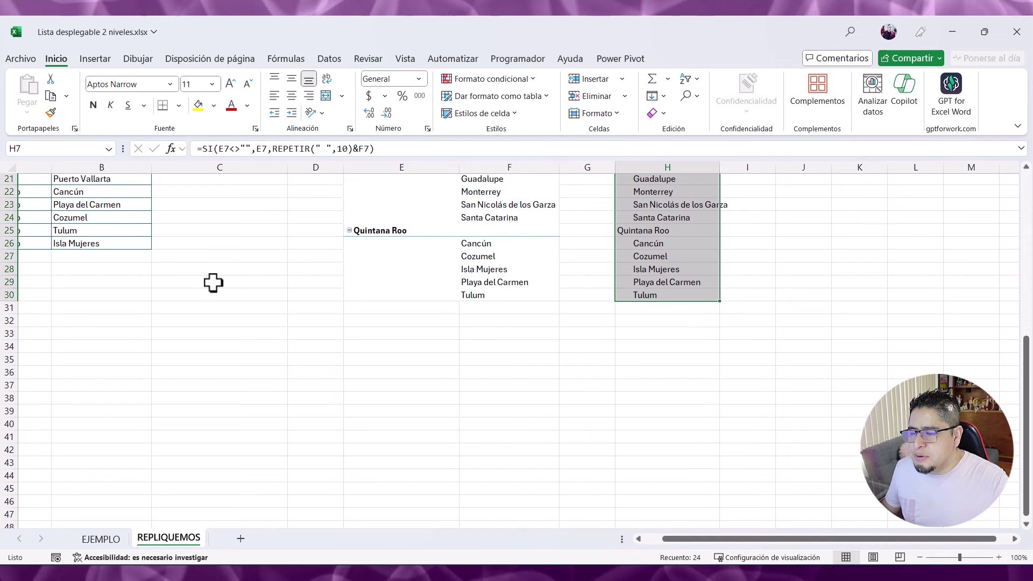
click(632, 295)
key(ctrl+c)
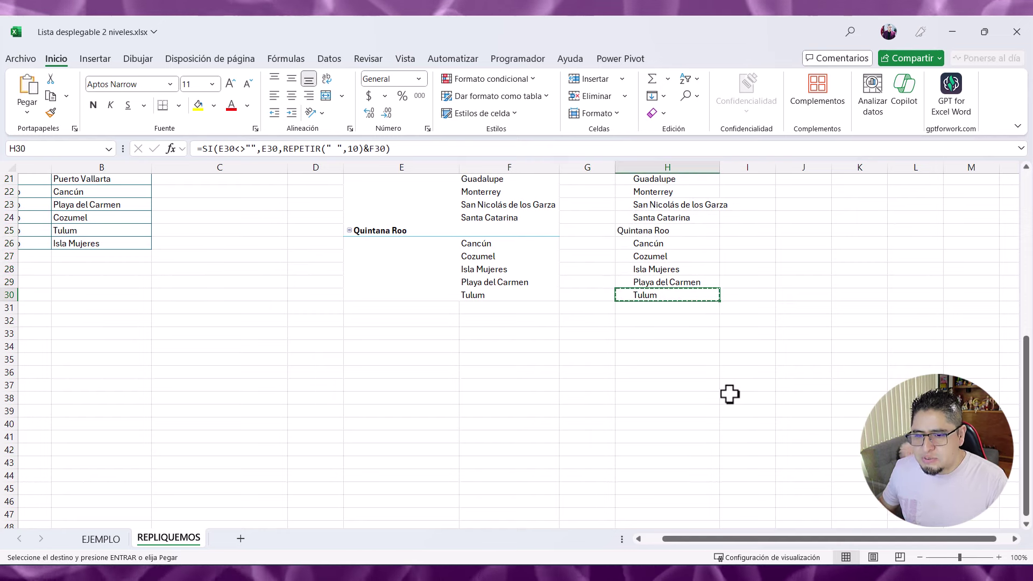
key(Down)
key(shift+Down)
key(shift+Down)
key(shift+Down)
key(shift+Down)
key(shift+Down)
key(shift+Down)
key(shift+Down)
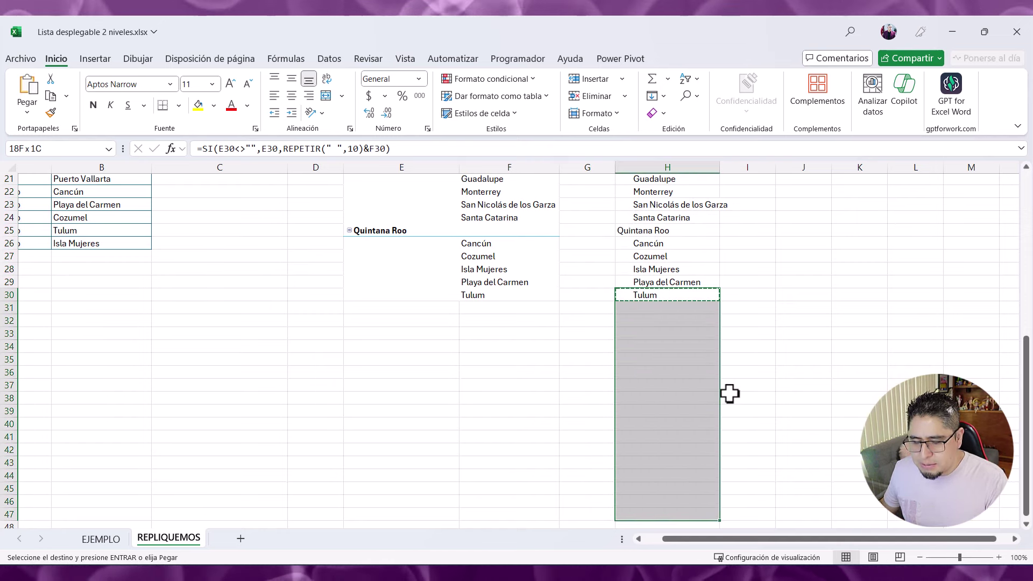
key(Return)
key(Down)
key(Down)
key(Down)
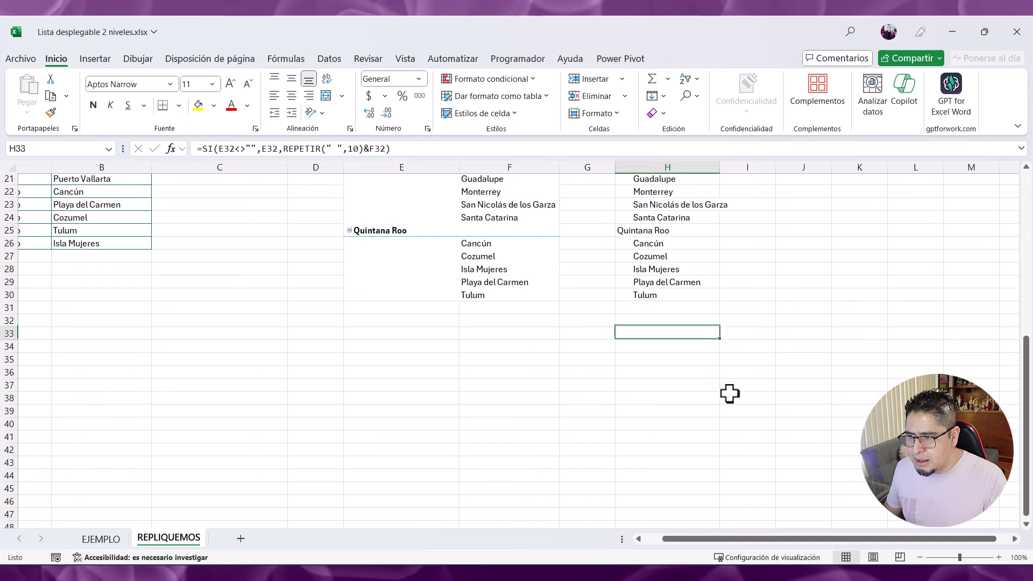
key(Down)
key(Down)
key(Down)
Step: Extend the formula further down column H from H38, then jump back to the top
key(Down)
key(Down)
key(Down)
scroll(729, 393, up, 4)
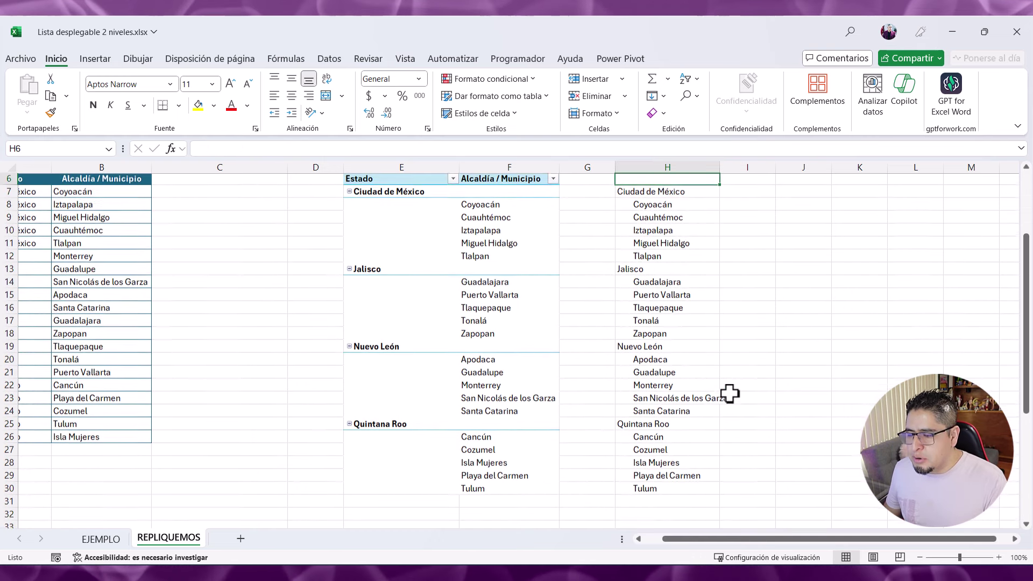
key(Down)
key(Down)
key(Down)
key(Down)
key(Down)
key(Down)
key(Left)
key(Down)
key(Down)
key(Down)
key(Left)
key(Down)
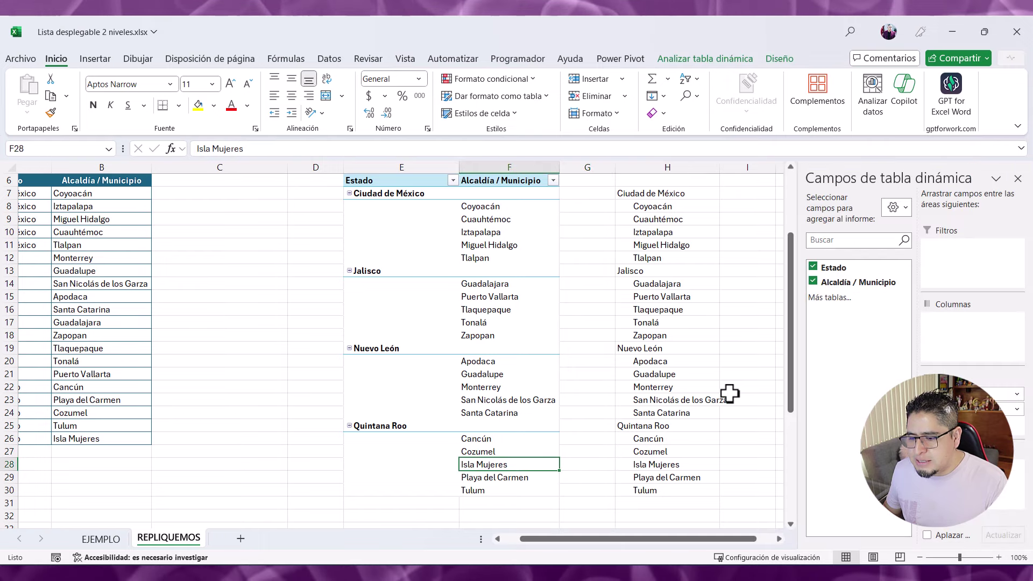
key(Down)
key(Right)
key(Down)
key(Down)
key(Down)
key(Up)
key(Up)
key(Up)
key(Right)
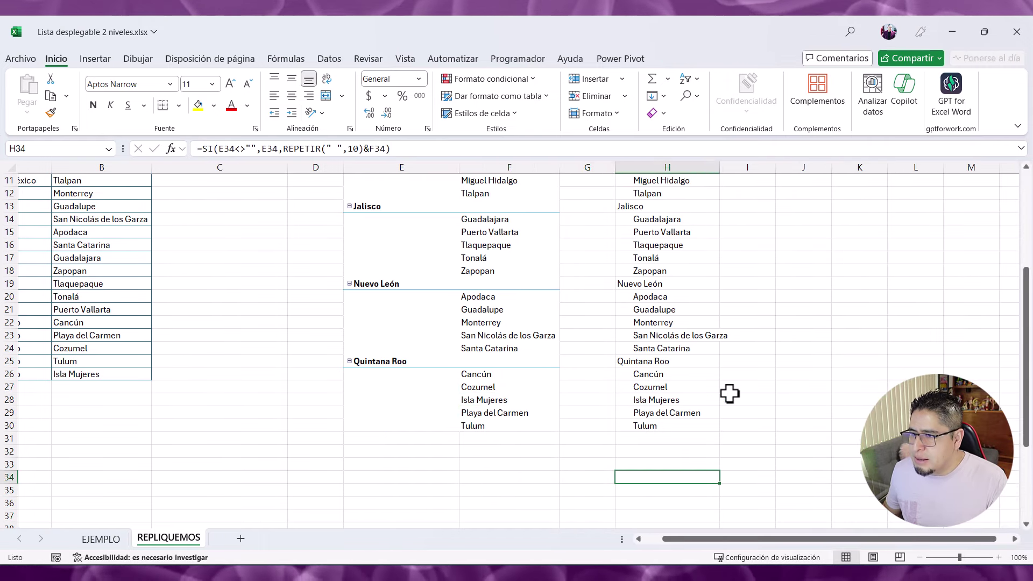
key(Down)
key(Down)
key(Down)
key(Down)
key(Down)
key(Down)
key(Down)
key(Up)
key(Up)
key(Up)
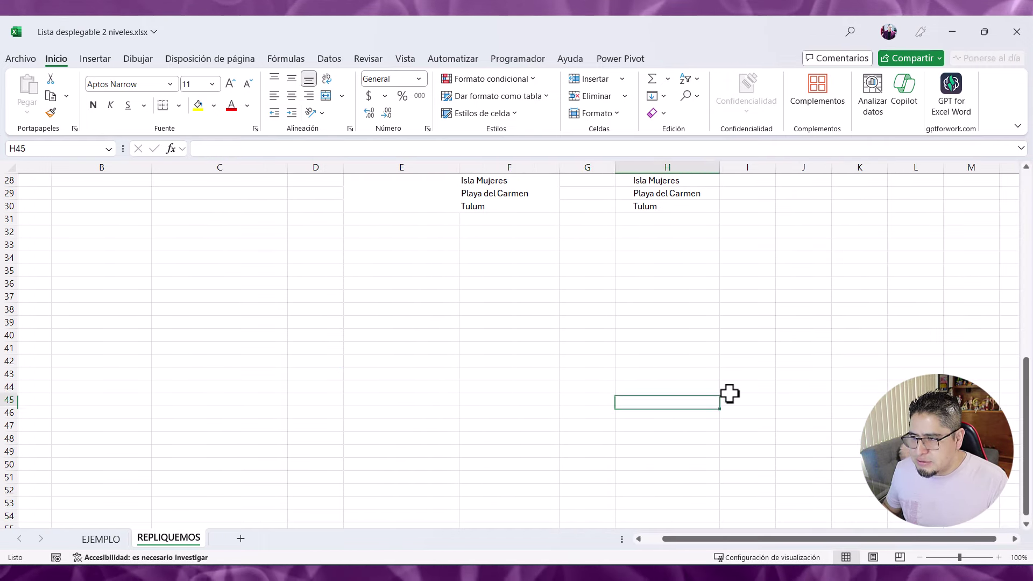
key(Up)
key(Up)
key(Up)
key(shift+Down)
key(shift+Down)
key(shift+Down)
key(shift+Down)
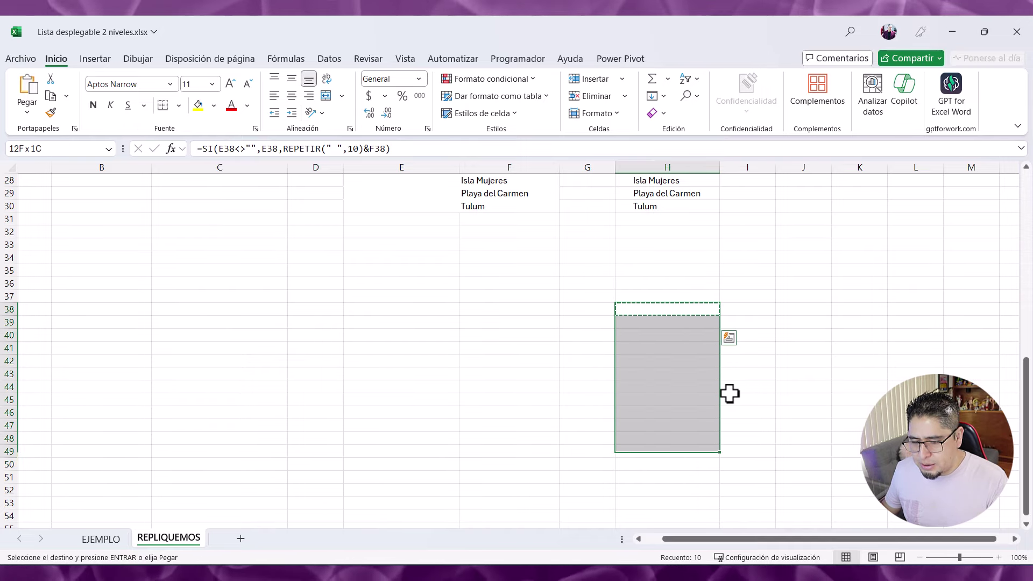
key(shift+Down)
key(shift+Down)
key(shift+Down)
key(shift+Down)
key(shift+Down)
key(shift+Down)
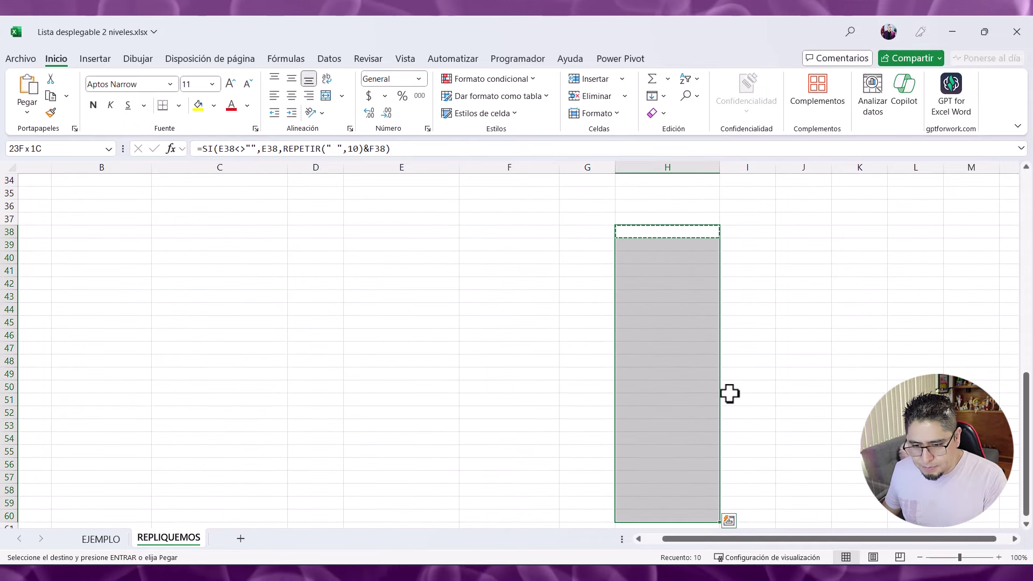
key(Return)
key(ctrl+Up)
key(ctrl+Up)
scroll(729, 394, up, 1)
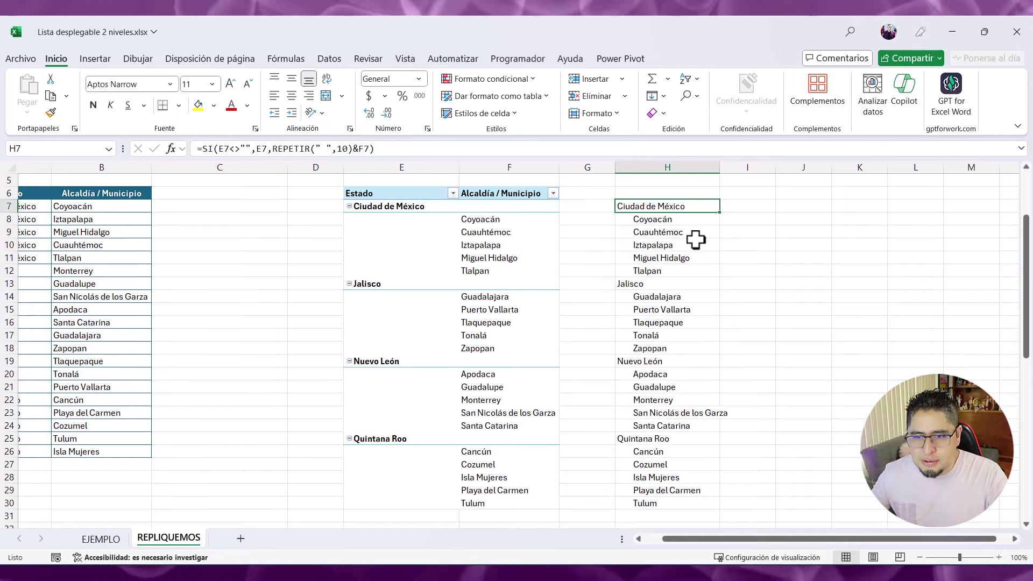
Step: Widen column H slightly and make column I about 198 pixels wide
scroll(694, 311, down, 2)
scroll(716, 242, up, 3)
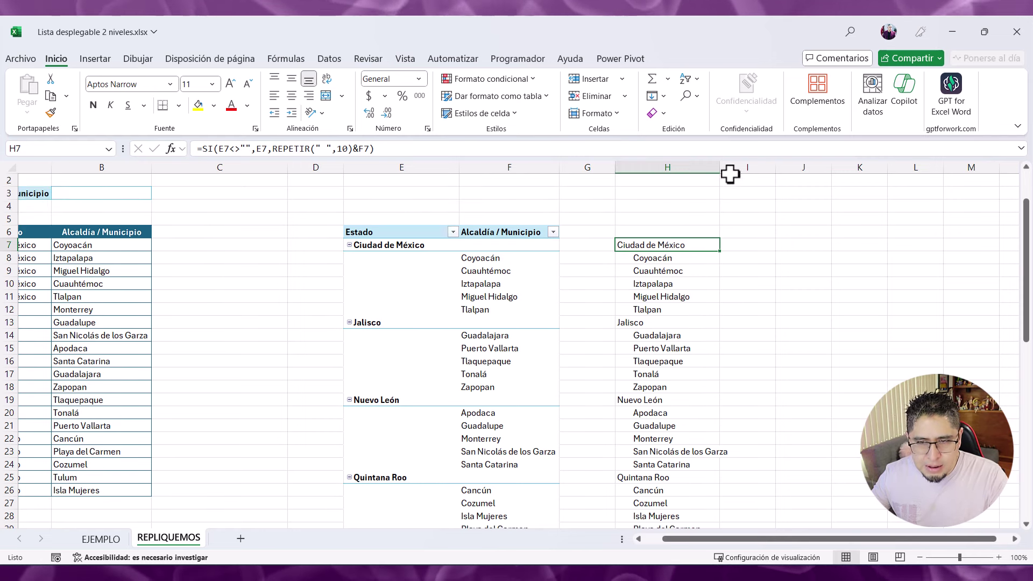
drag(720, 169, 735, 170)
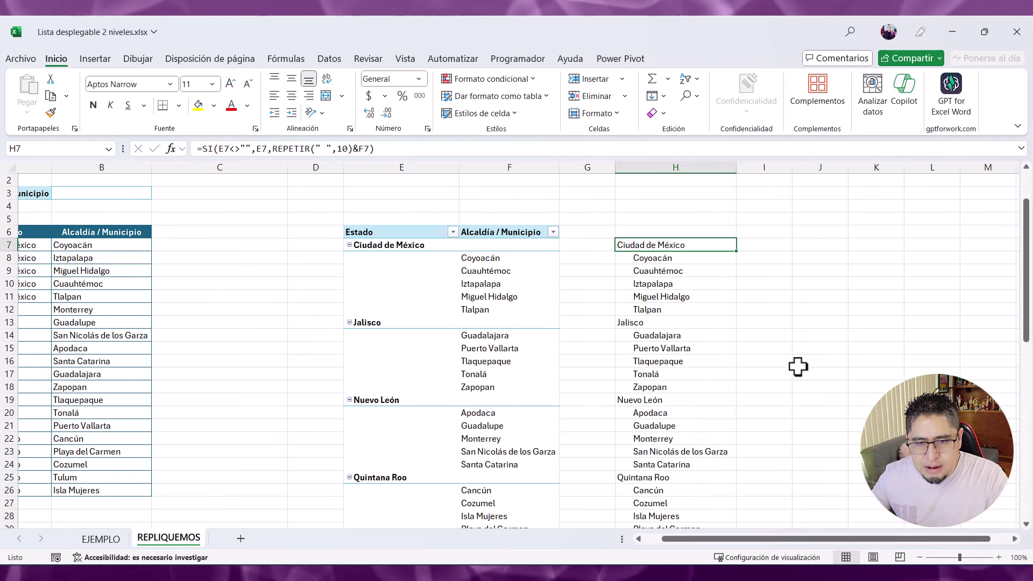
click(778, 246)
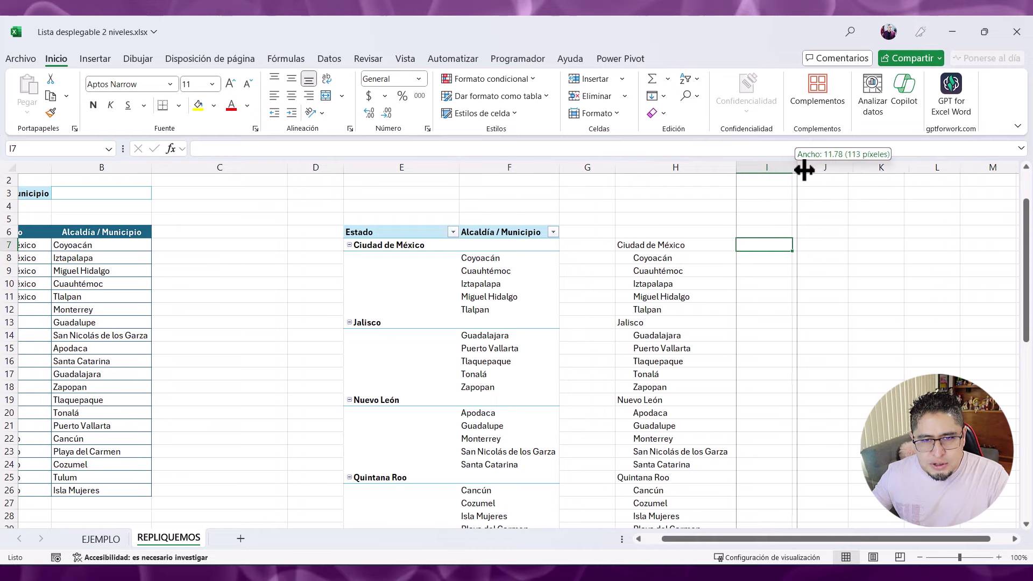
drag(792, 178, 843, 173)
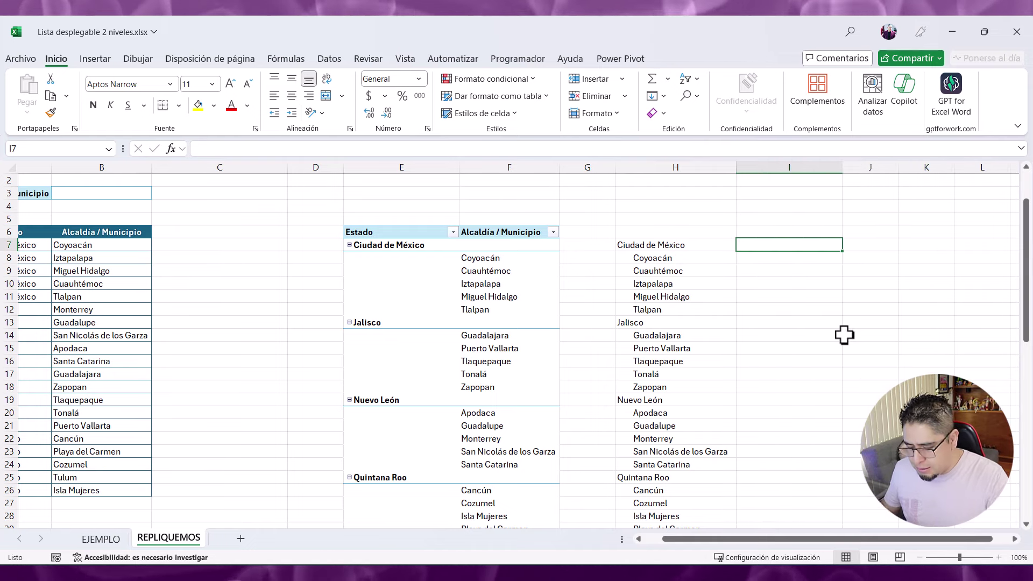
Step: Enter =FILTRAR(H7:H60,H7:H60<>" ") in I7 to spill the list without blank rows
text(=filt)
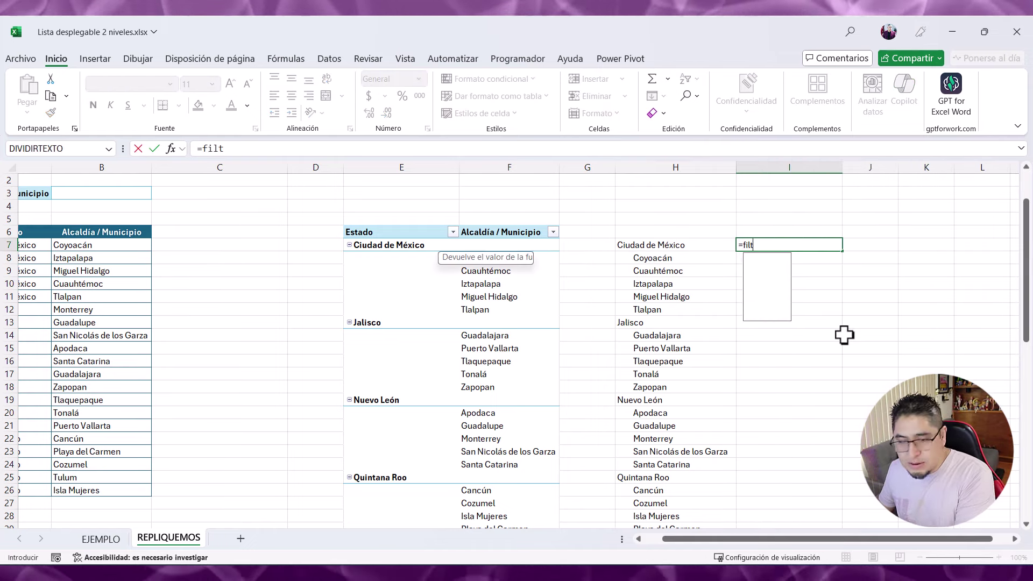
text(ra)
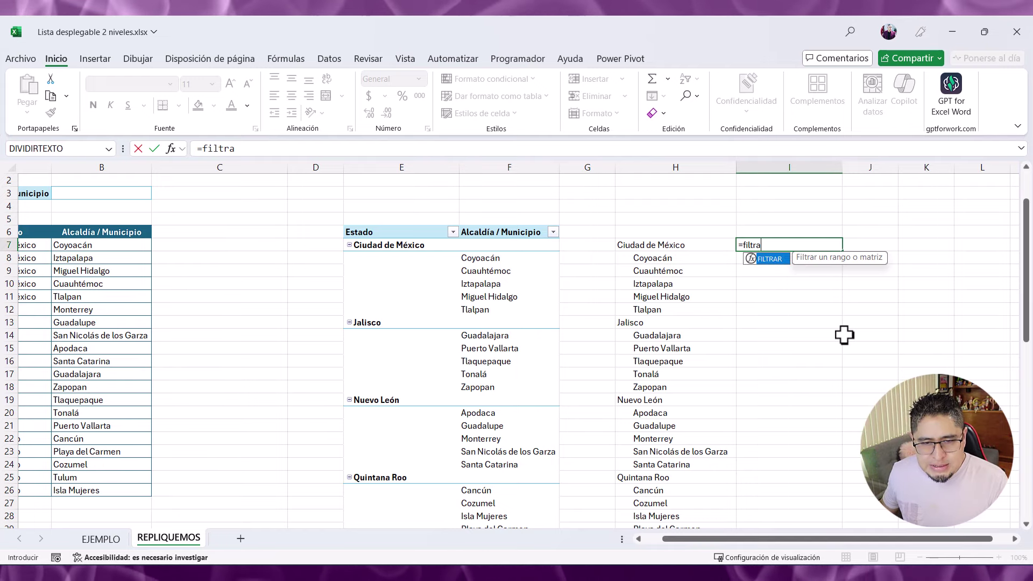
key(Tab)
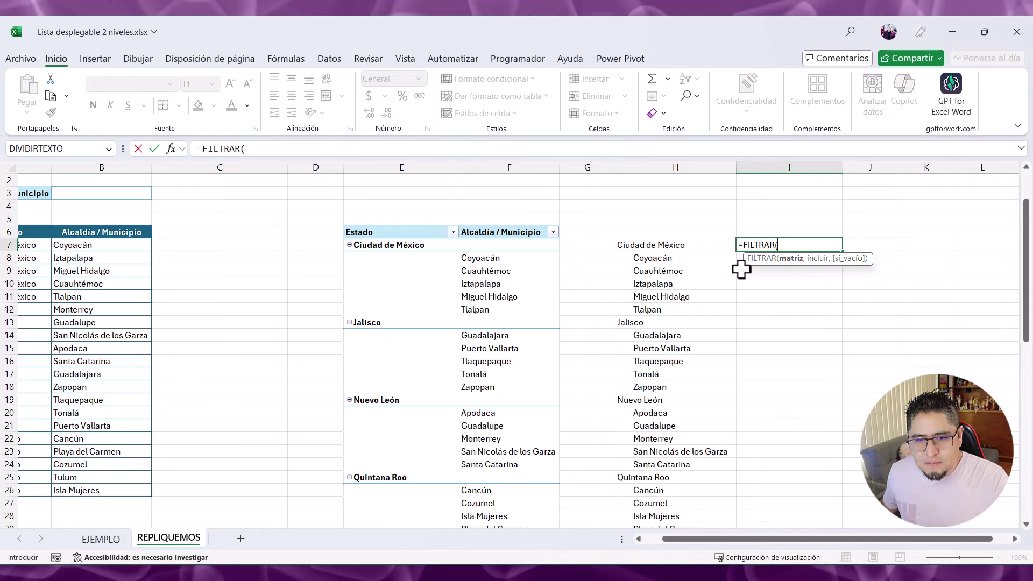
click(686, 248)
key(shift+Page_Down)
key(shift+Page_Down)
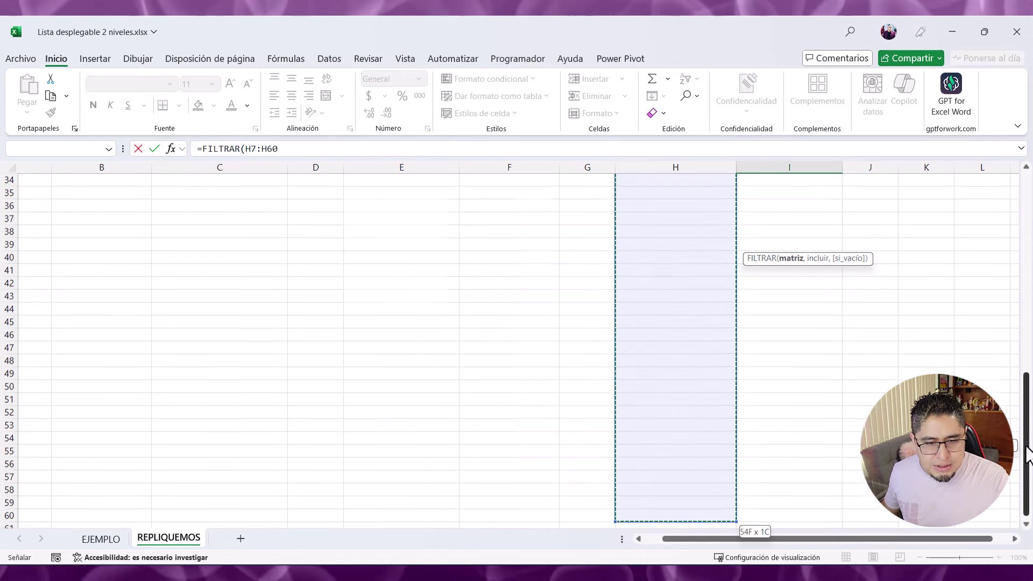
drag(1025, 455, 1026, 183)
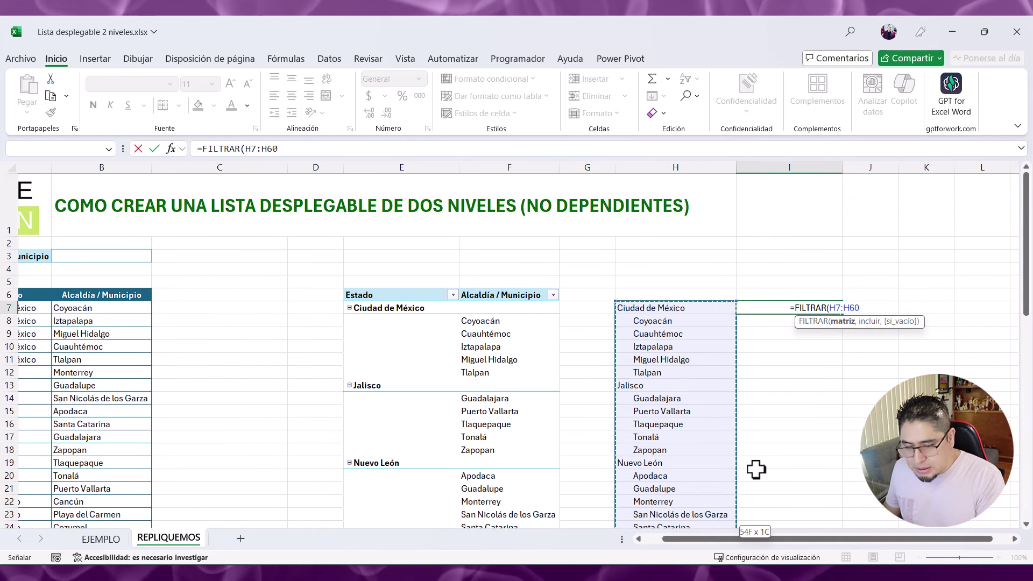
text(,)
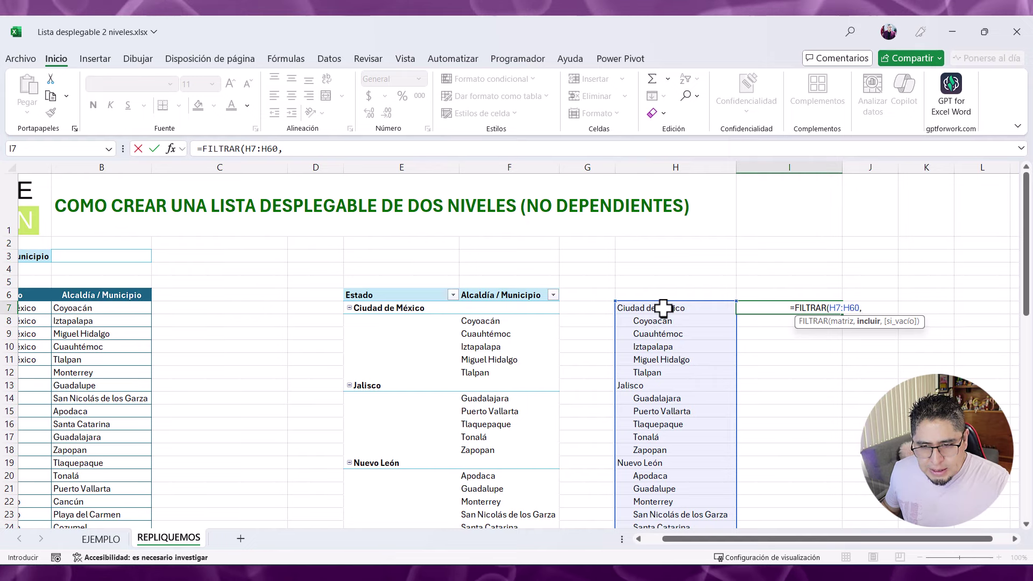
key(Left)
key(Left)
click(716, 308)
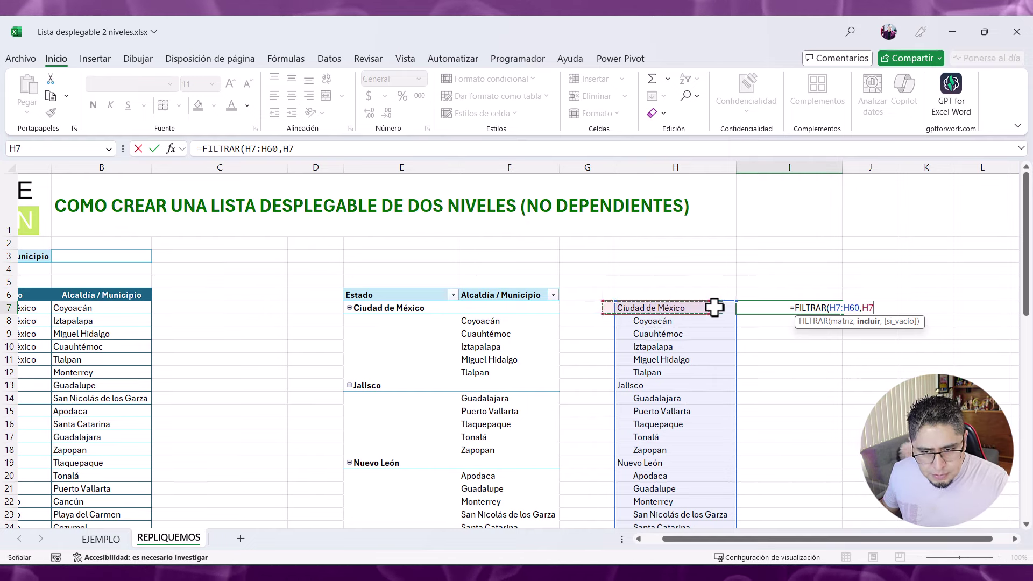
key(ctrl+shift+Down)
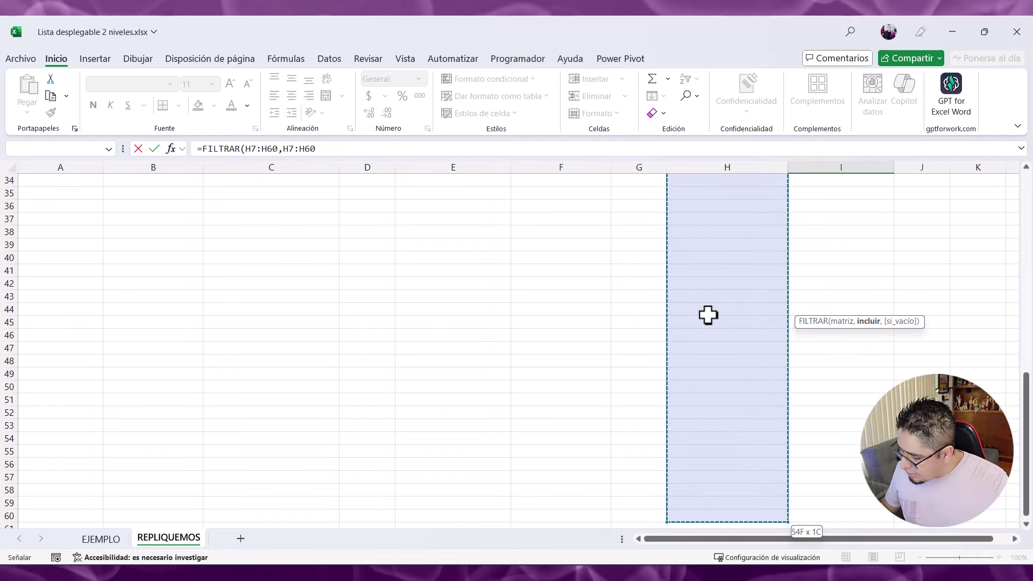
text(<>)
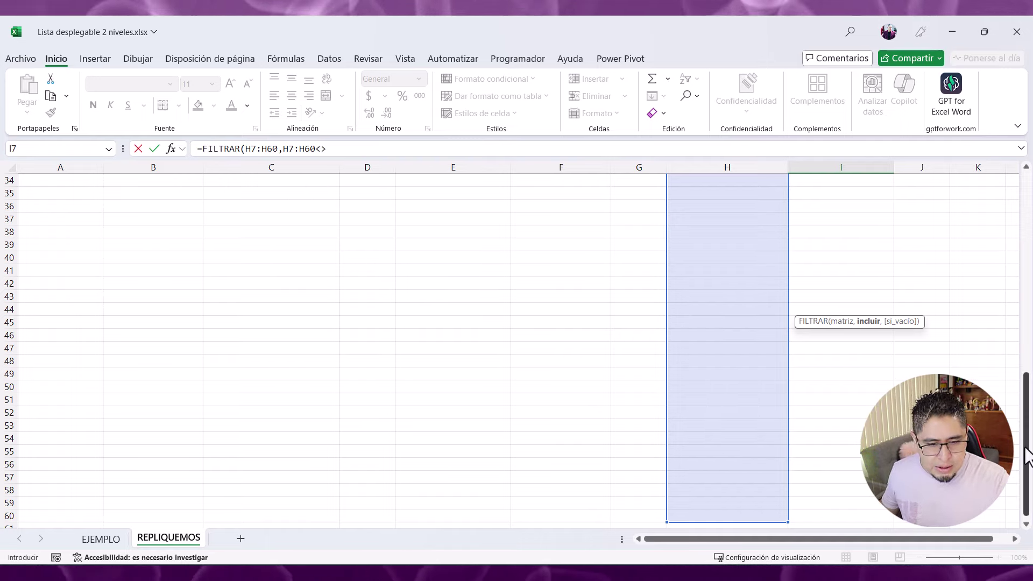
text(" ")
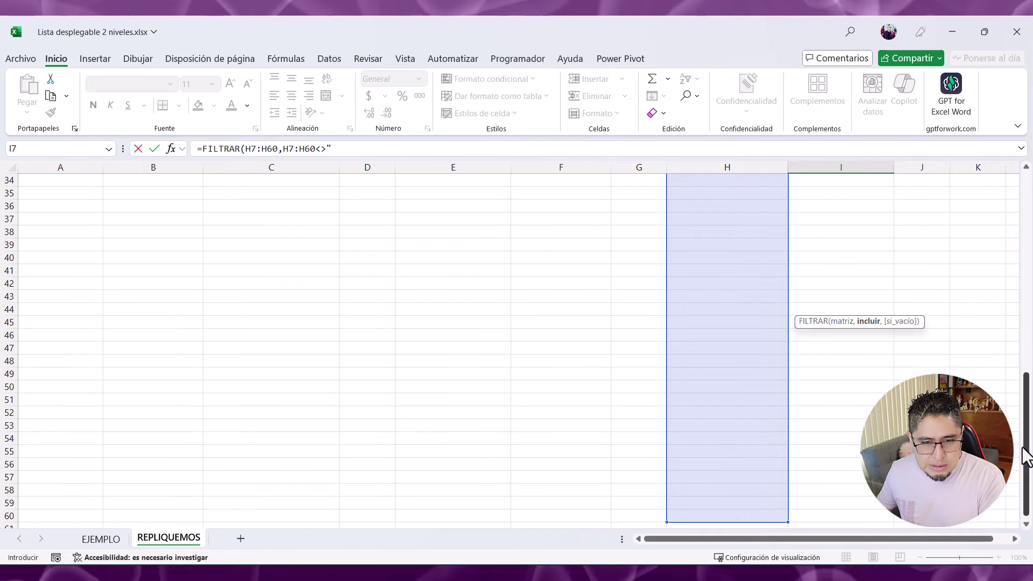
drag(1025, 456, 1026, 183)
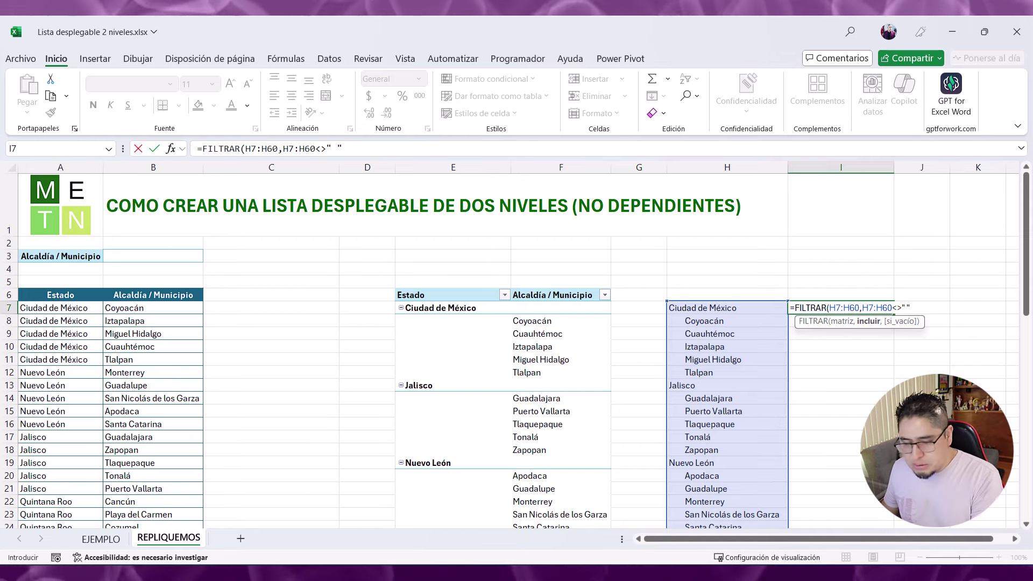
text())
key(ctrl+Return)
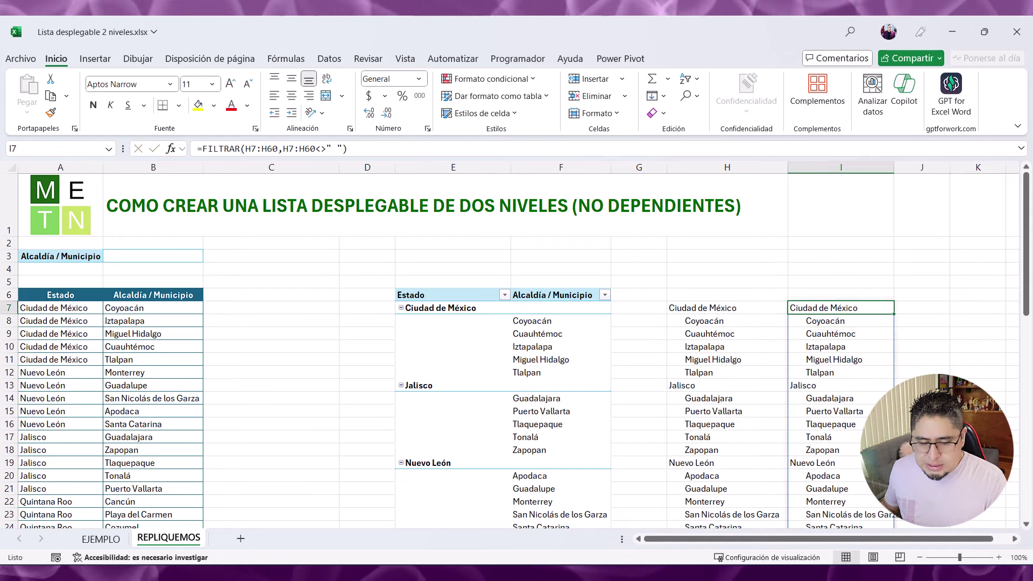
Step: Drag column I wider so the spilled state and municipality names fit
scroll(516, 350, down, 3)
scroll(517, 350, down, 3)
scroll(517, 349, down, 2)
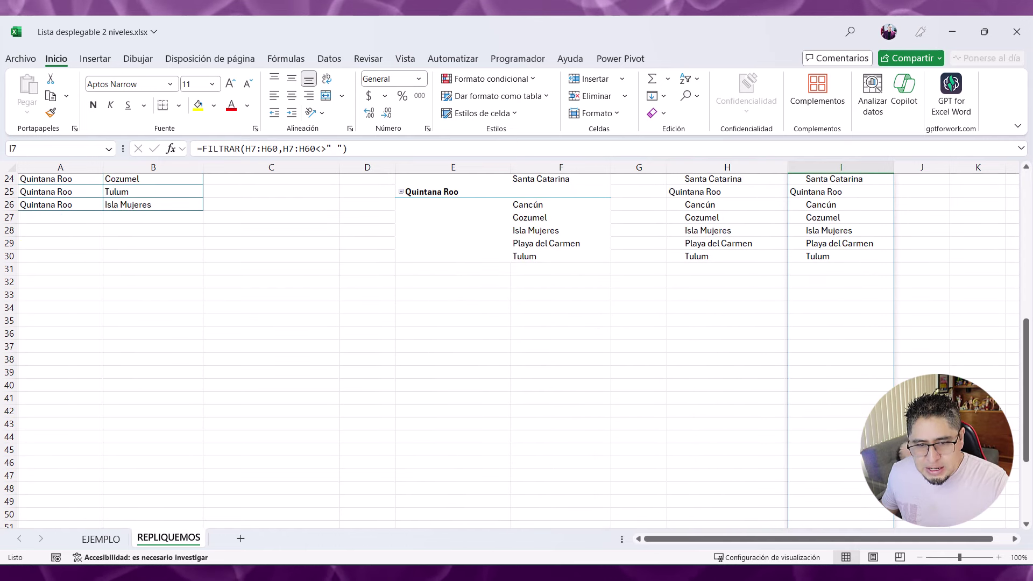
scroll(517, 349, up, 5)
scroll(889, 383, down, 3)
scroll(889, 383, down, 3)
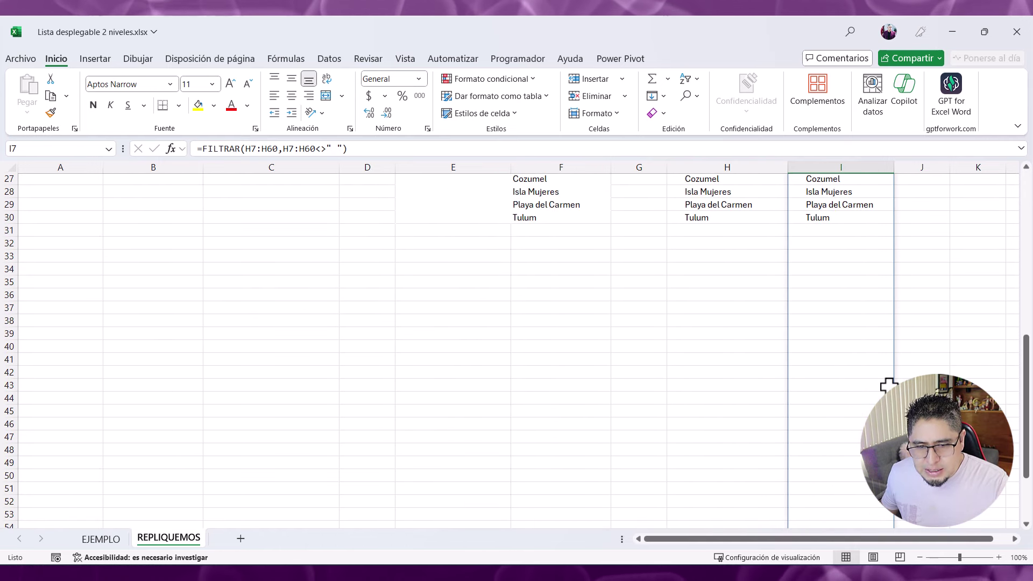
scroll(889, 383, up, 6)
scroll(889, 383, up, 3)
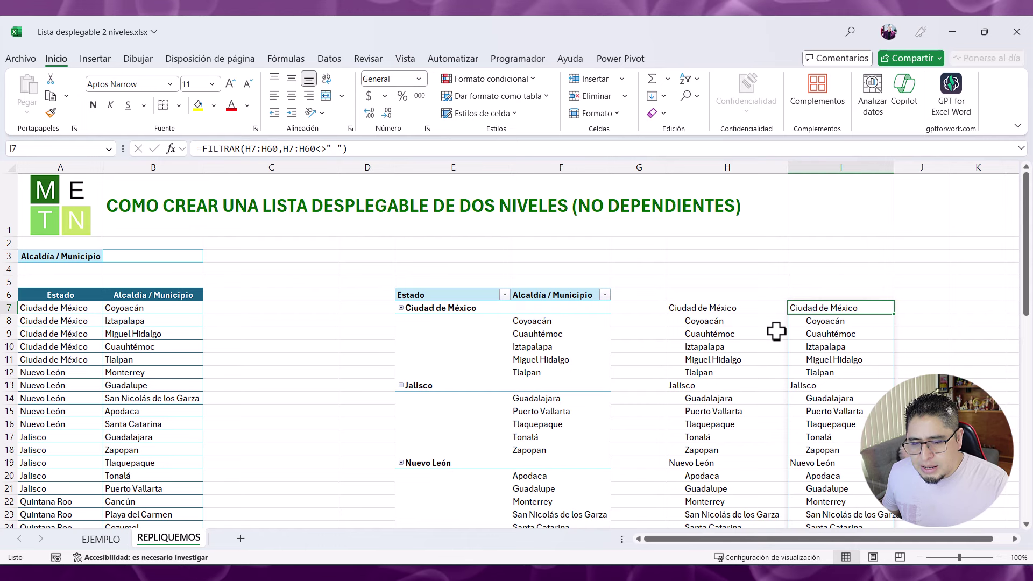
scroll(797, 329, down, 3)
scroll(818, 333, down, 1)
scroll(844, 382, up, 3)
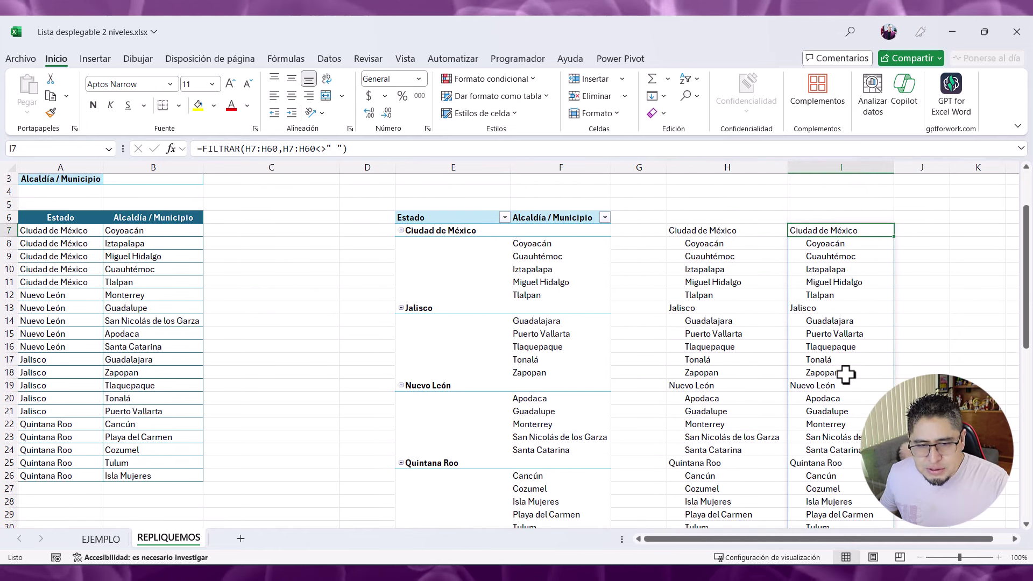
drag(894, 166, 915, 166)
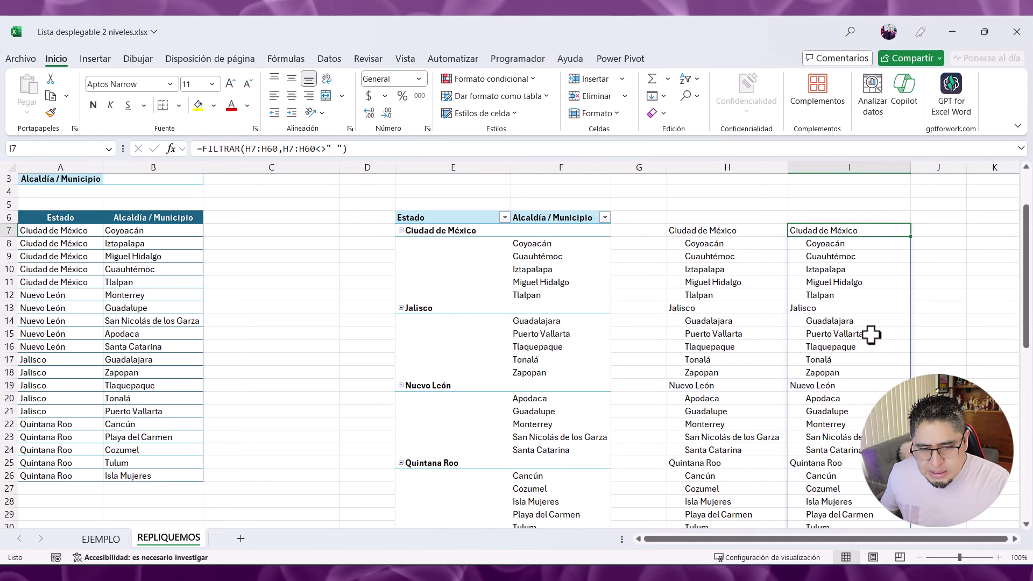
scroll(876, 343, down, 3)
scroll(876, 344, up, 2)
scroll(761, 358, up, 2)
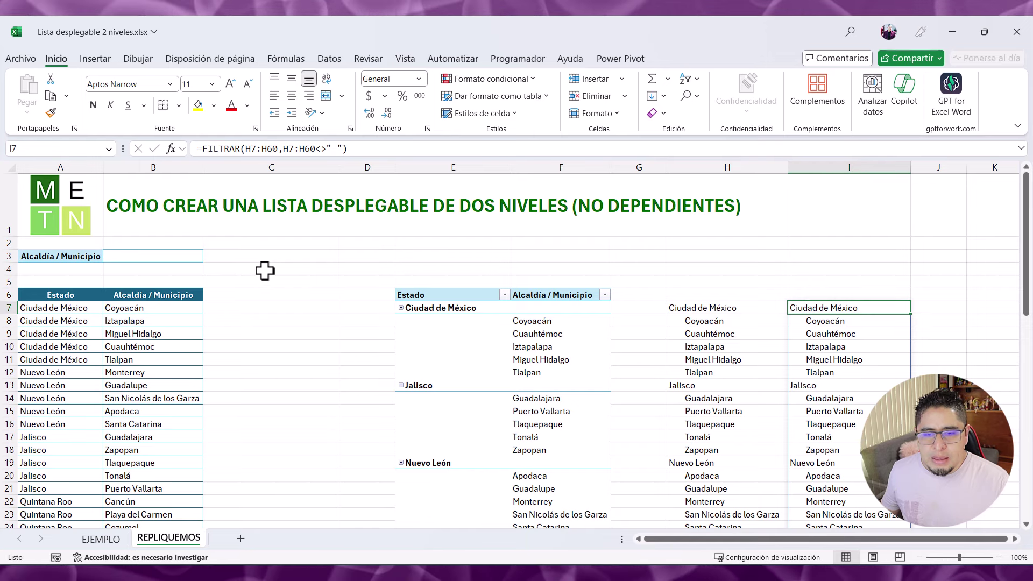
click(141, 259)
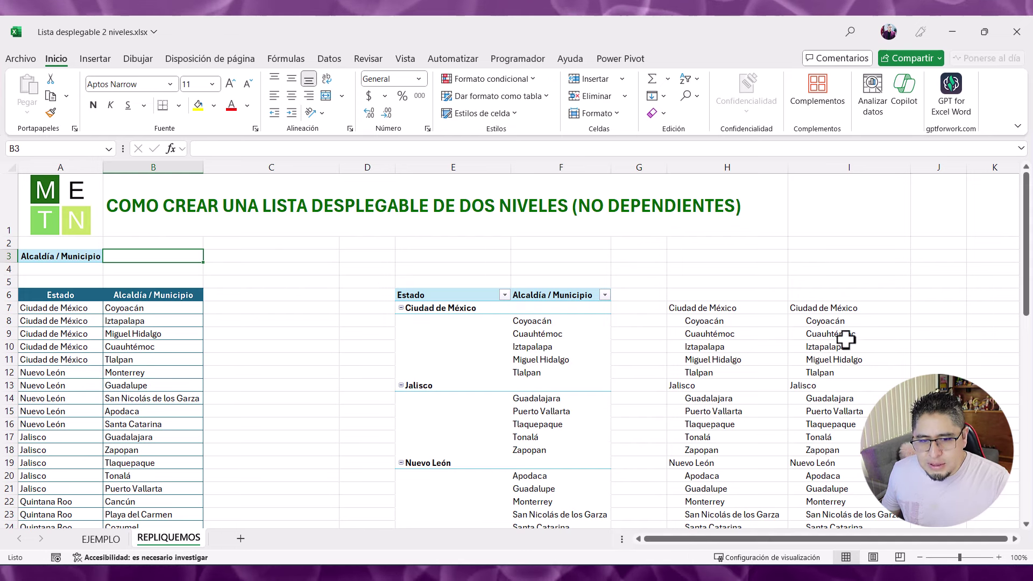
scroll(834, 415, down, 4)
scroll(844, 386, up, 4)
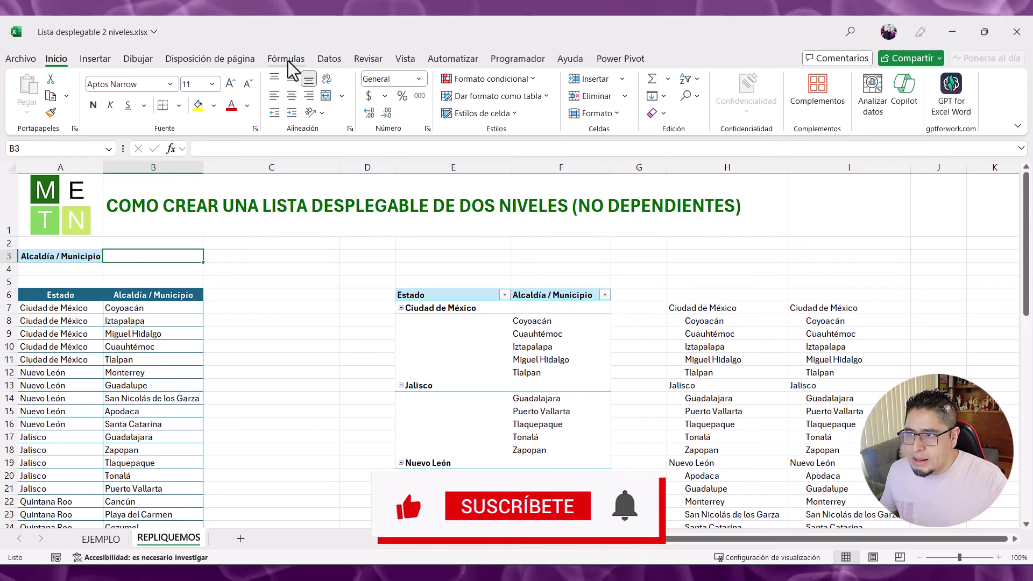
Step: Give B3 List data validation sourced from the spilled range =$I$7#
click(329, 59)
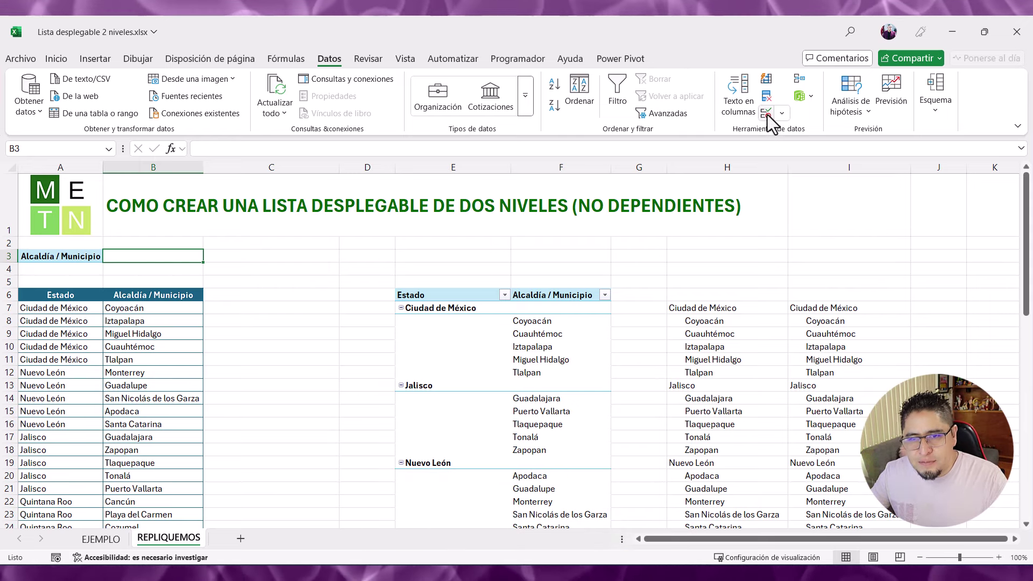
click(767, 115)
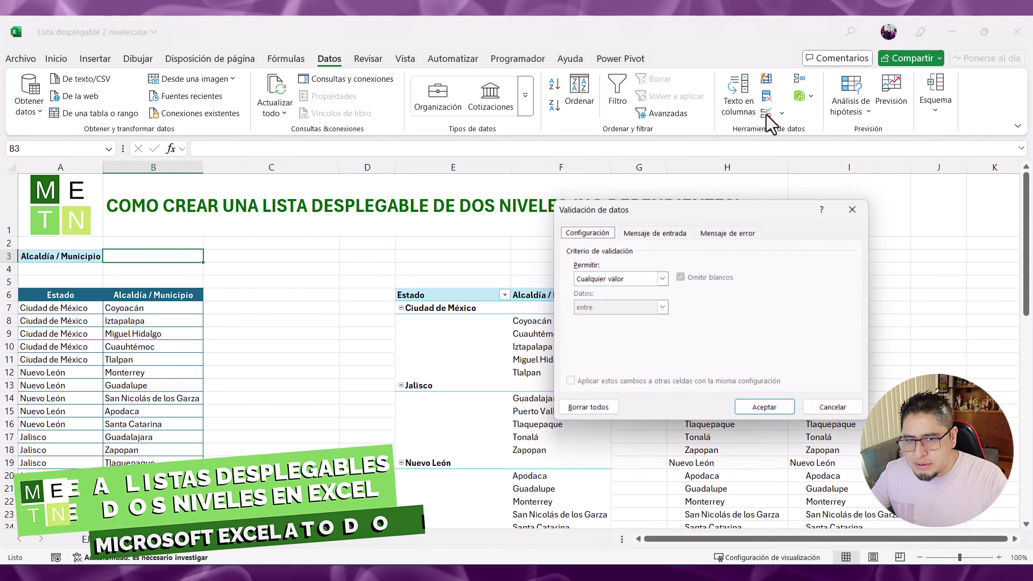
click(661, 279)
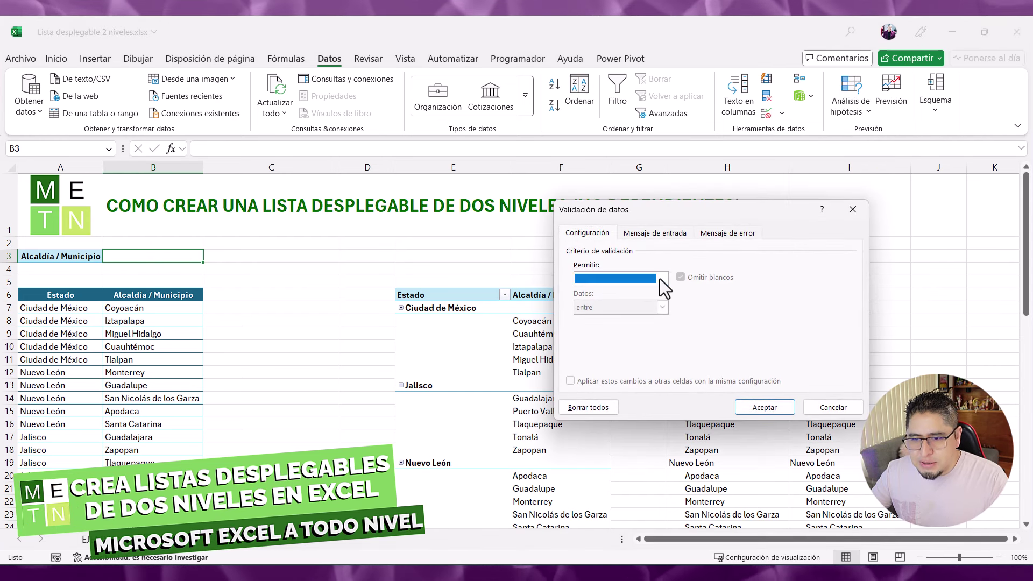
click(630, 318)
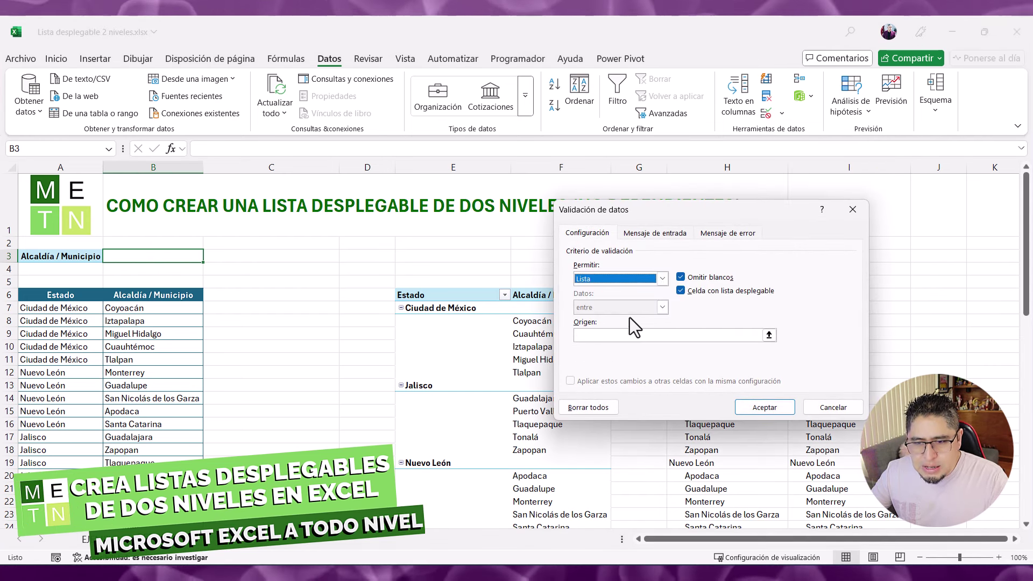
click(614, 337)
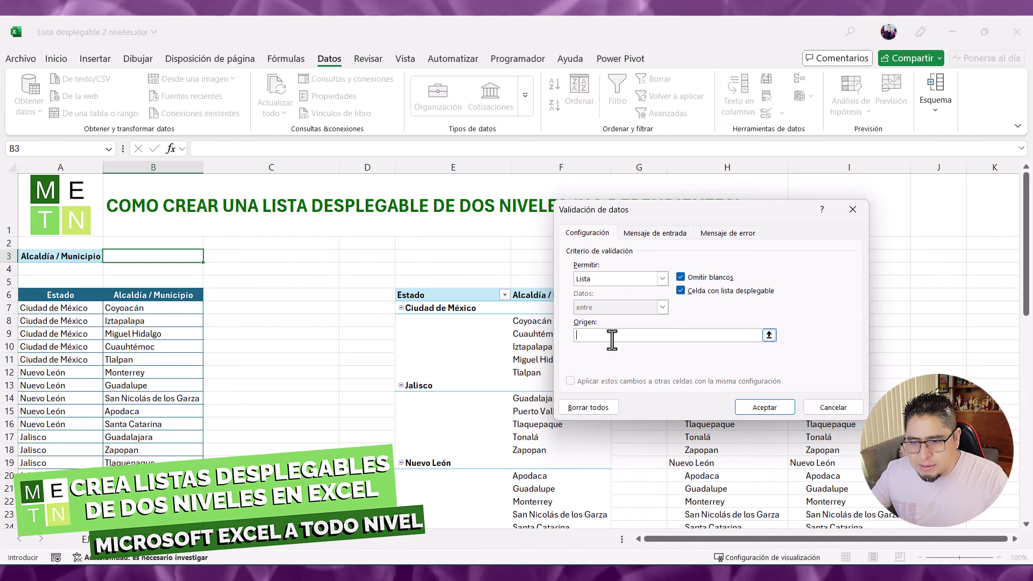
drag(739, 214, 561, 211)
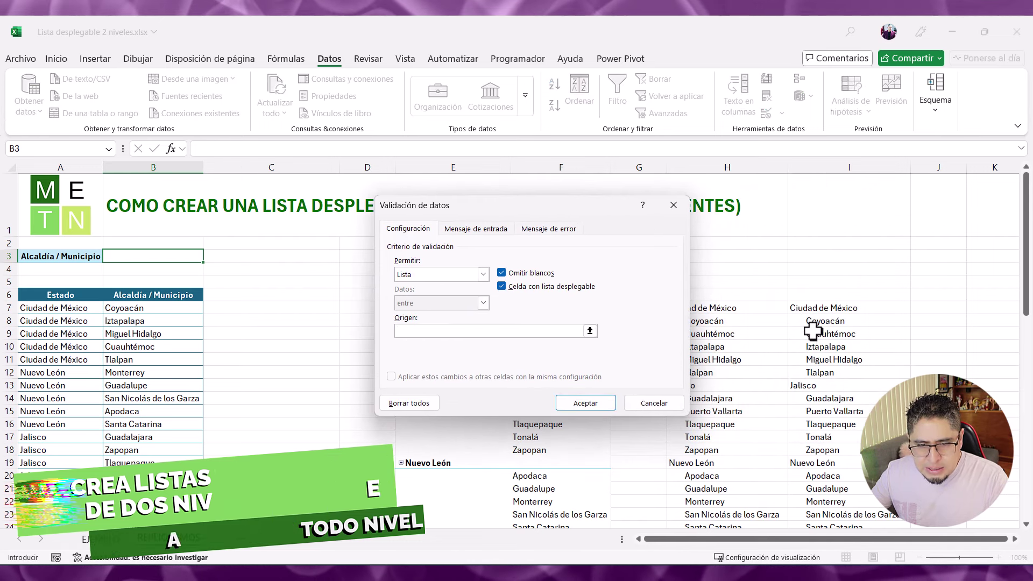
click(837, 307)
click(465, 330)
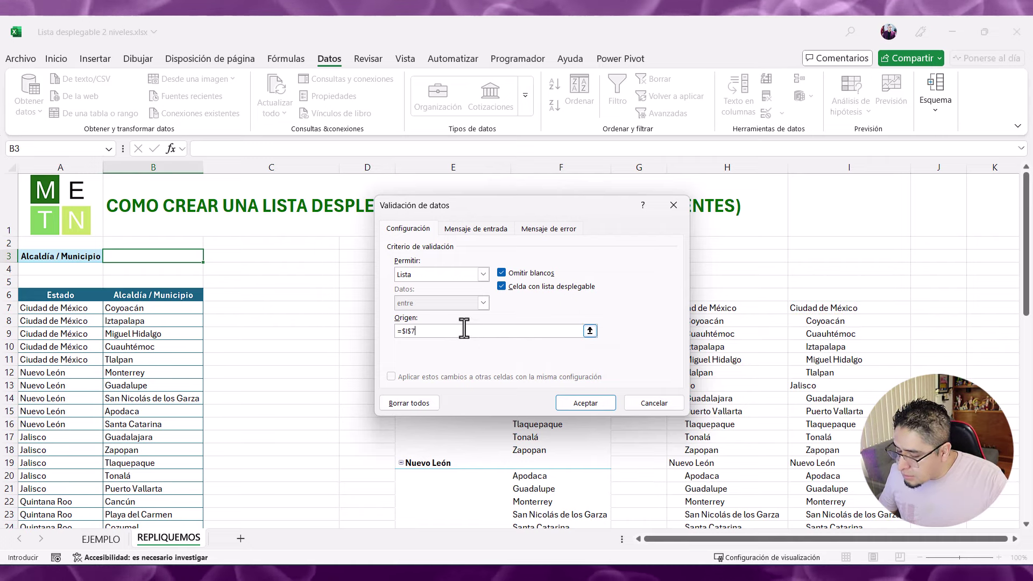
text(#)
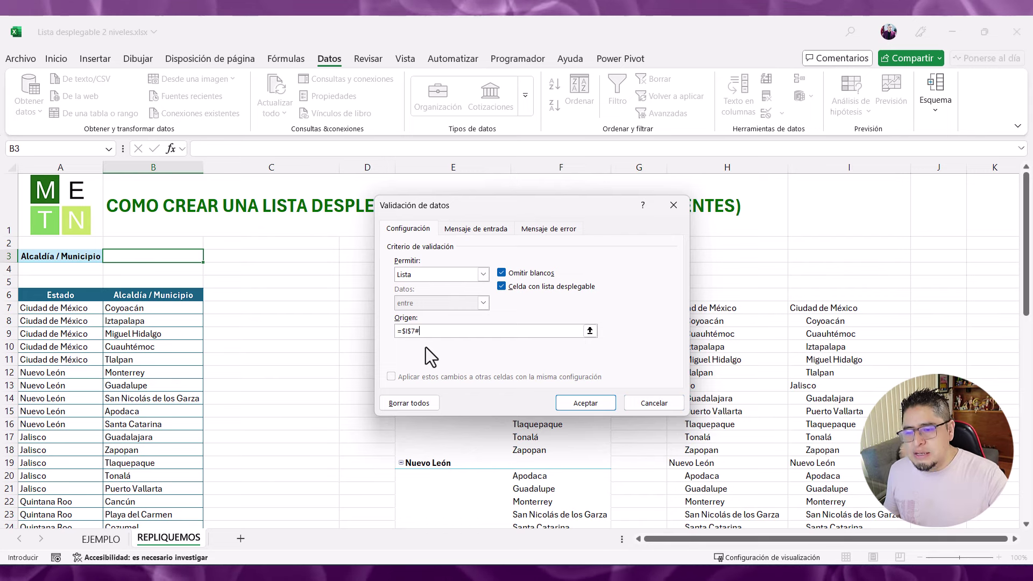
Step: Confirm B3's list validation and pick Nuevo León from its dropdown
click(599, 404)
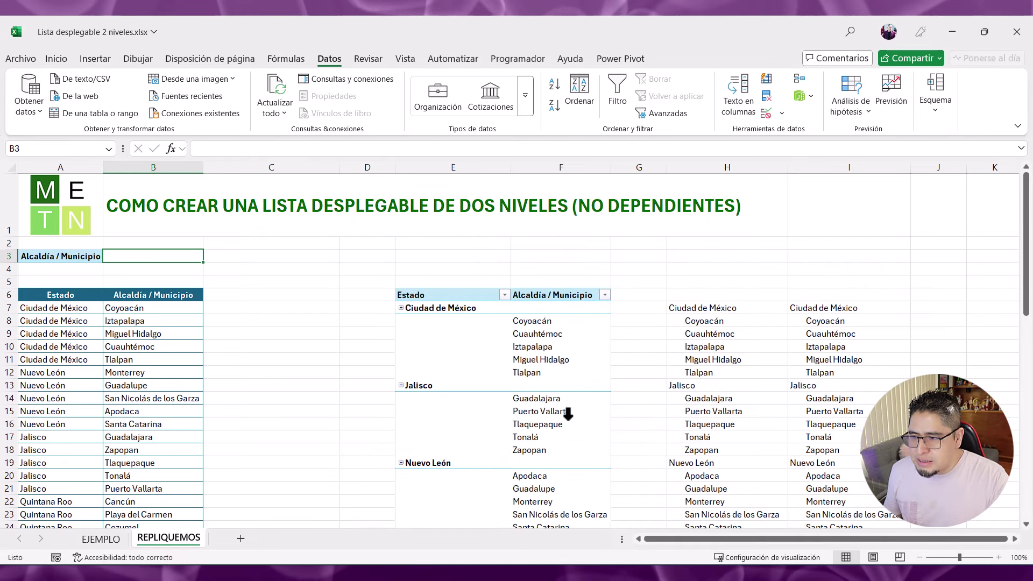
click(209, 257)
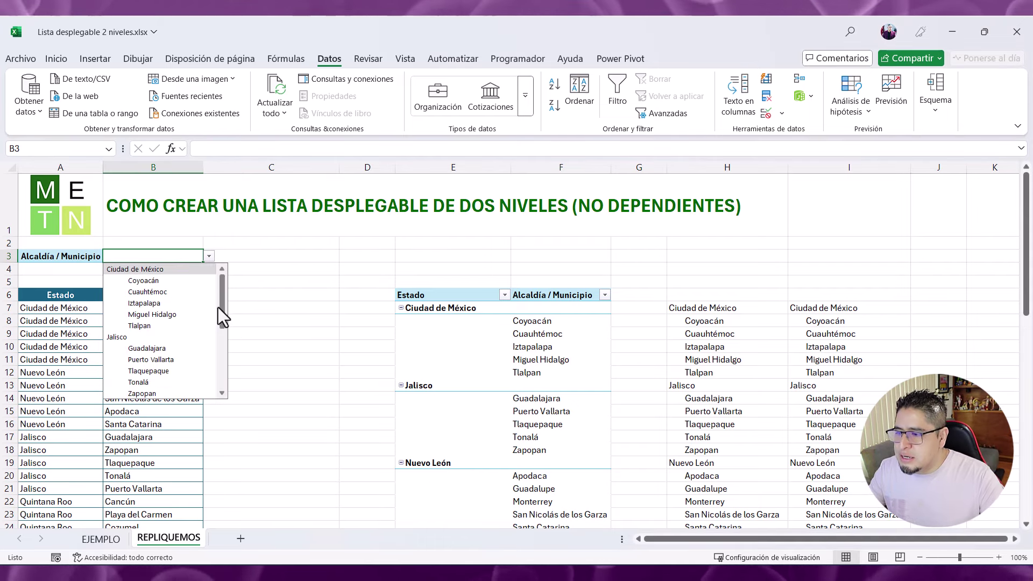
mouse_move(222, 290)
mouse_down()
mouse_move(229, 367)
mouse_move(214, 364)
mouse_move(226, 272)
mouse_up()
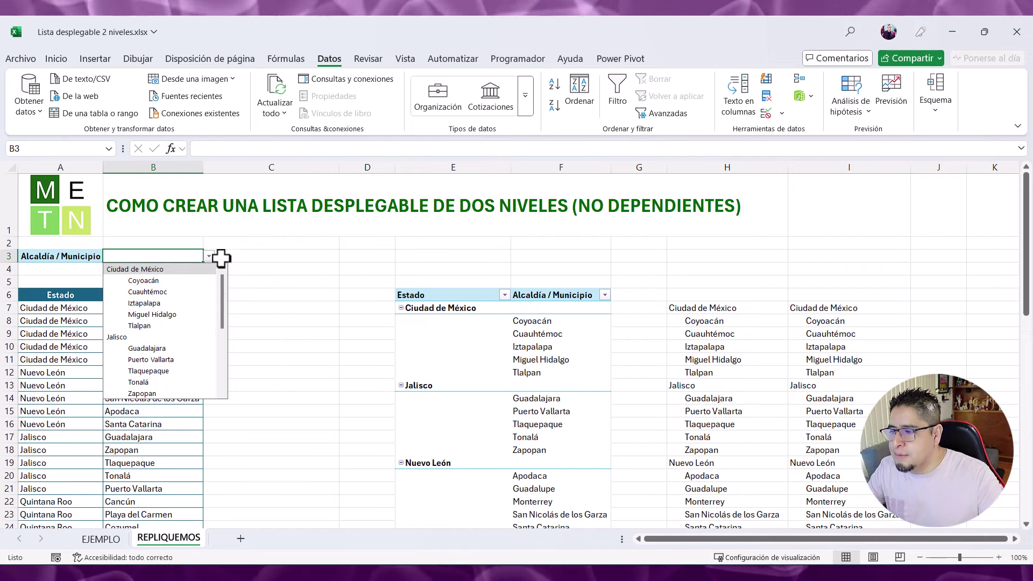
scroll(201, 338, down, 2)
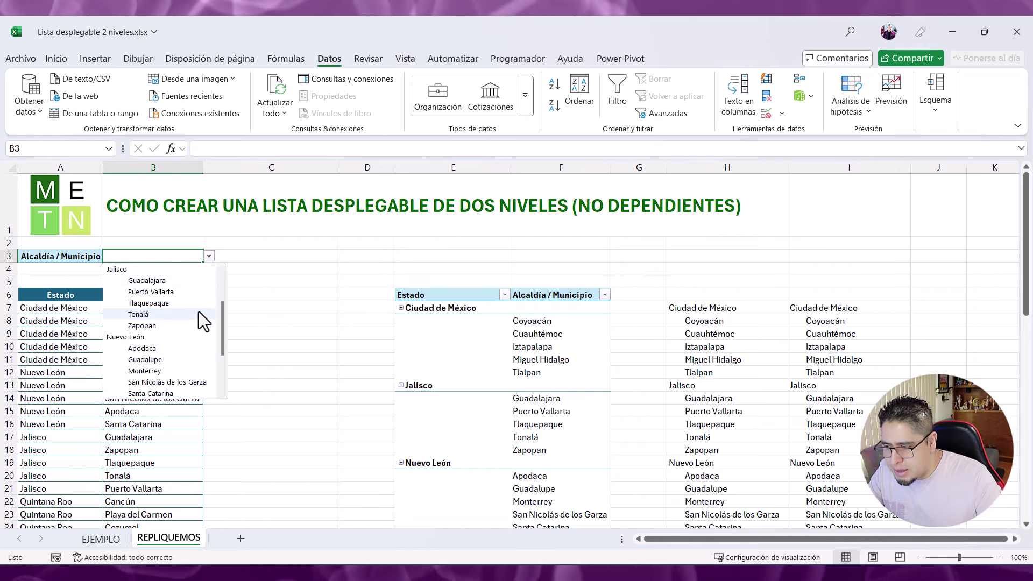
scroll(200, 308, down, 1)
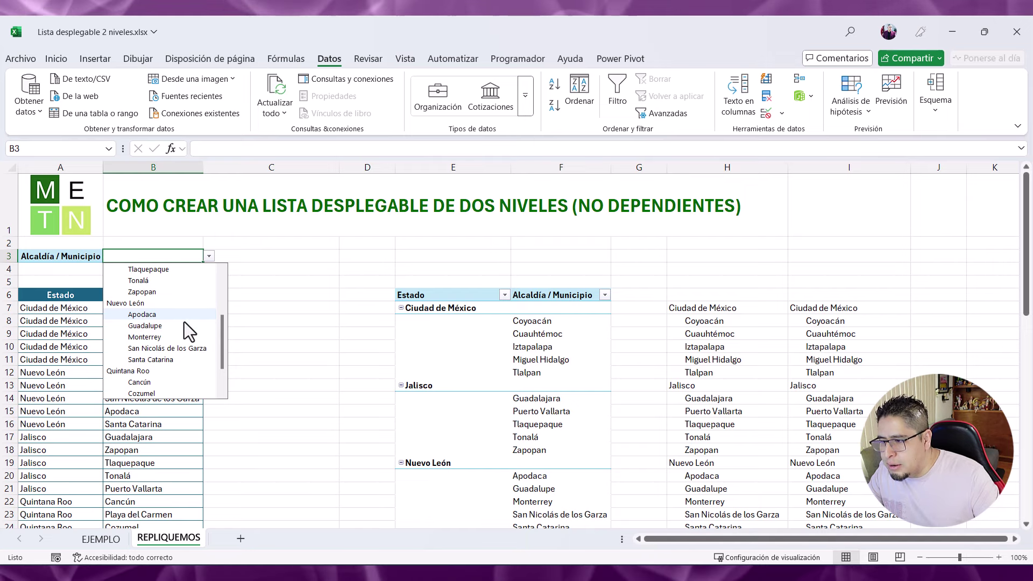
scroll(185, 345, down, 1)
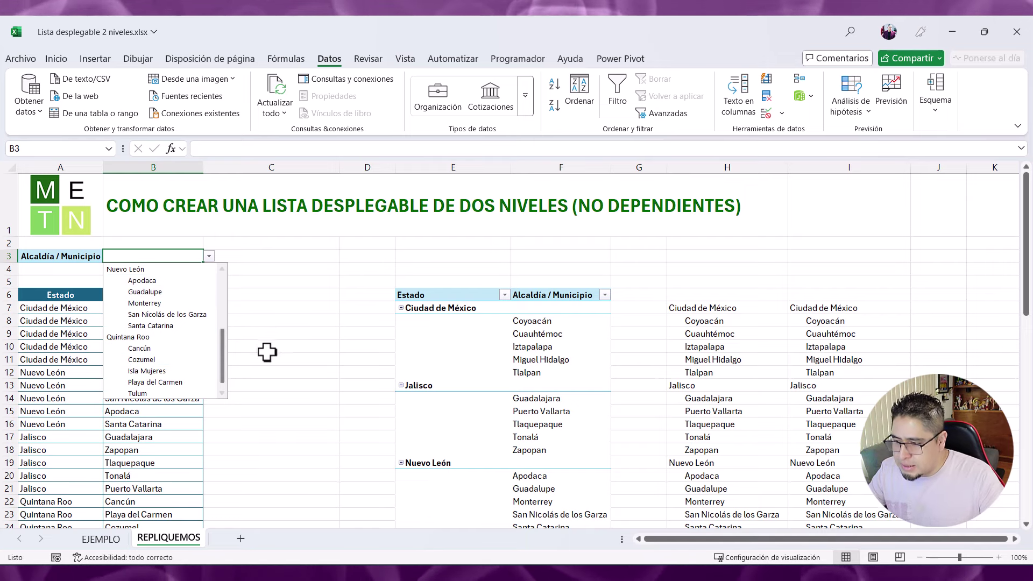
click(177, 269)
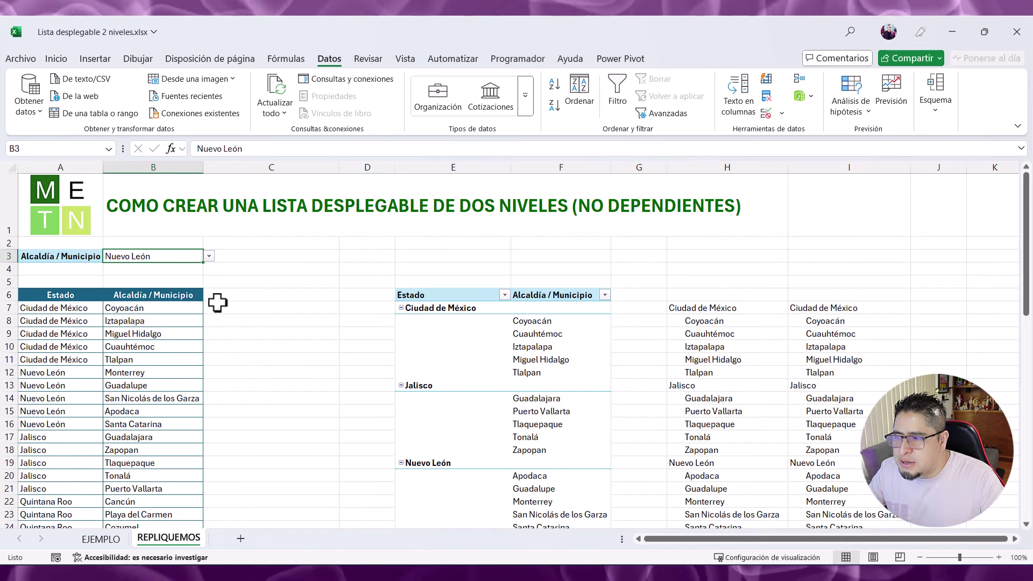
Step: Switch B3 to Ciudad de México, then clear B3 and move to C3
click(265, 295)
click(216, 260)
key(Left)
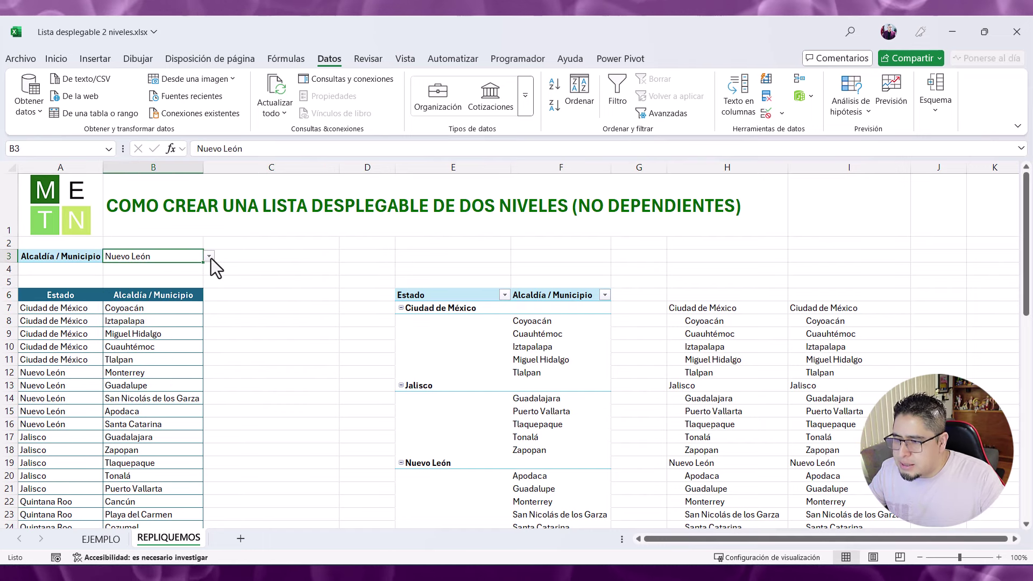
click(209, 256)
scroll(188, 317, up, 1)
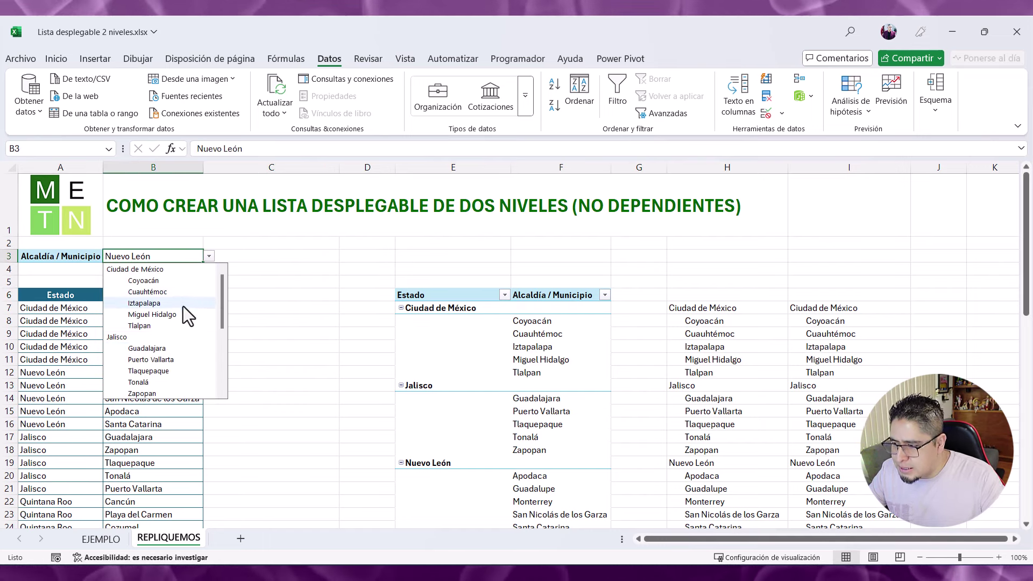
click(164, 271)
click(210, 257)
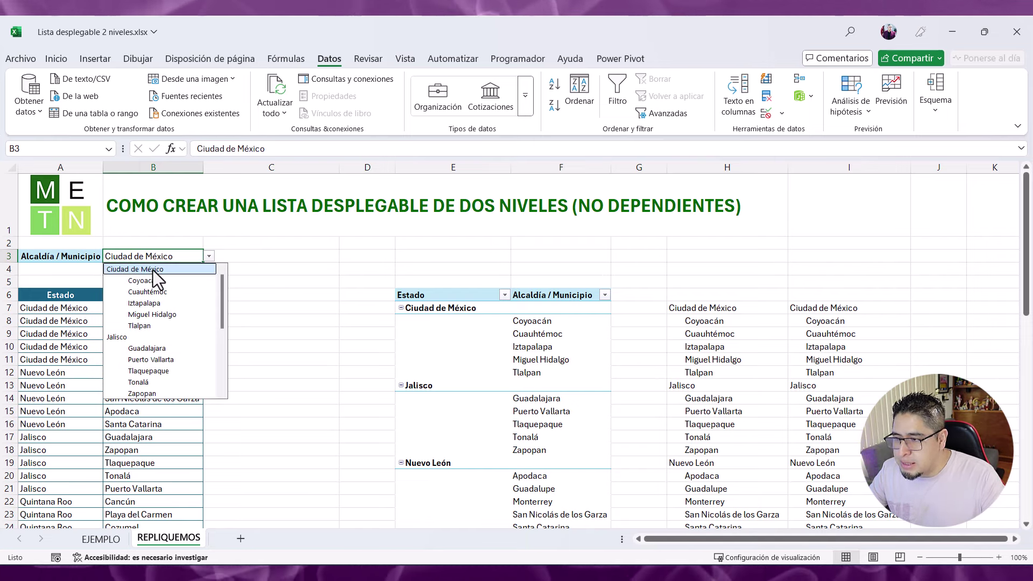
click(189, 257)
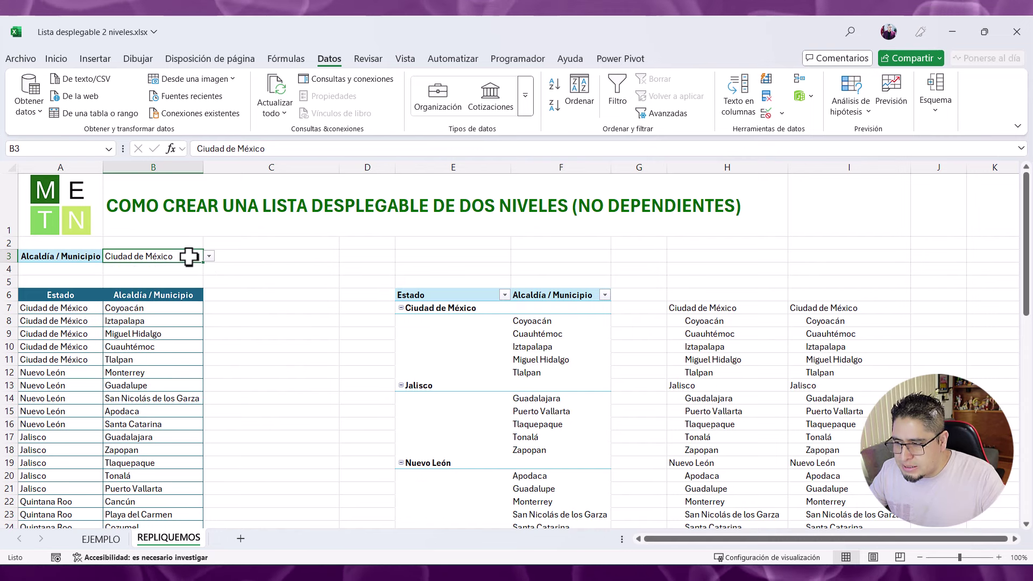
key(Delete)
key(Right)
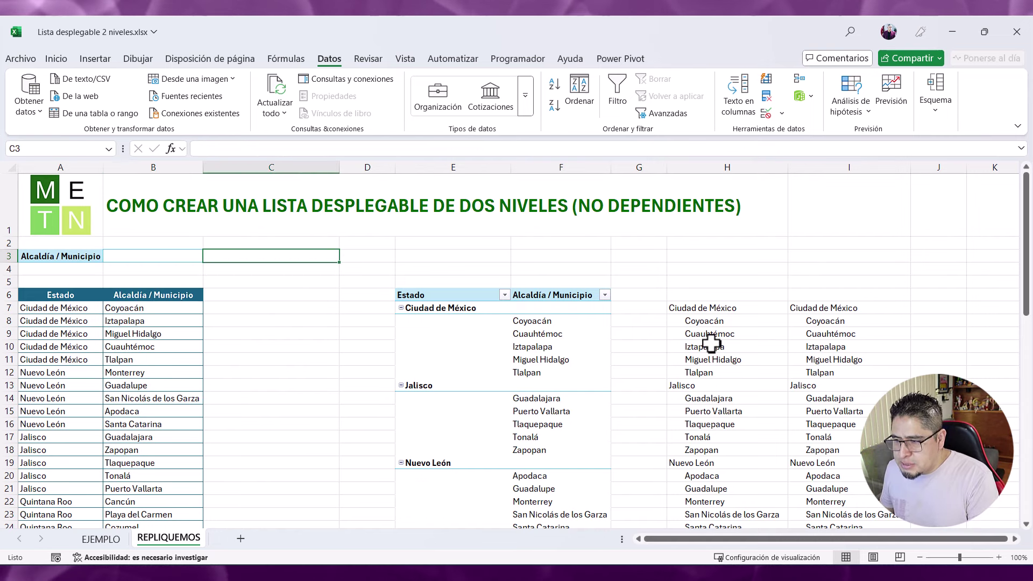
Step: Begin C3's formula =SI(IZQUIERDA(B3,1)=" "," to test for a leading space
text(=si)
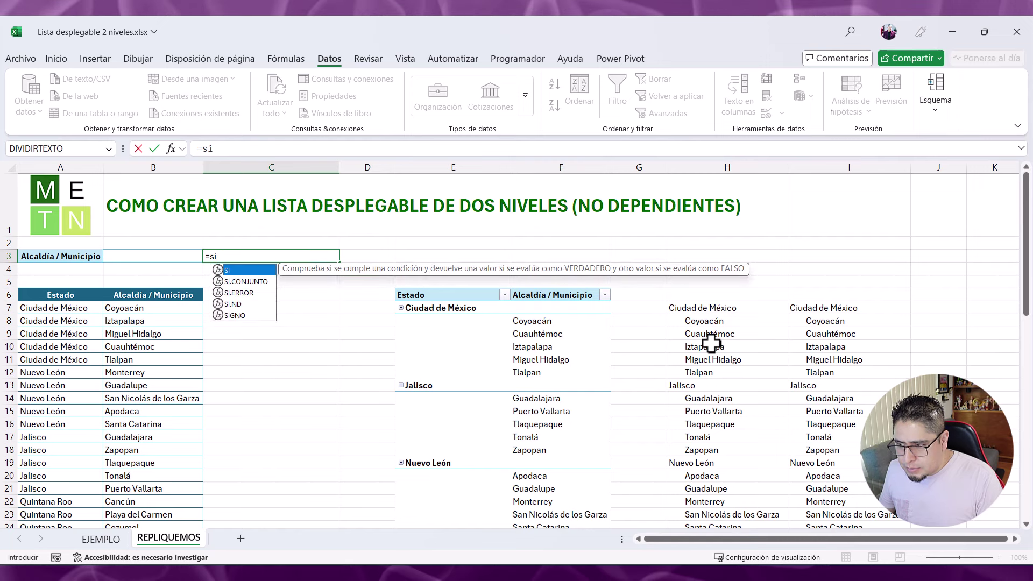
key(Tab)
text(z)
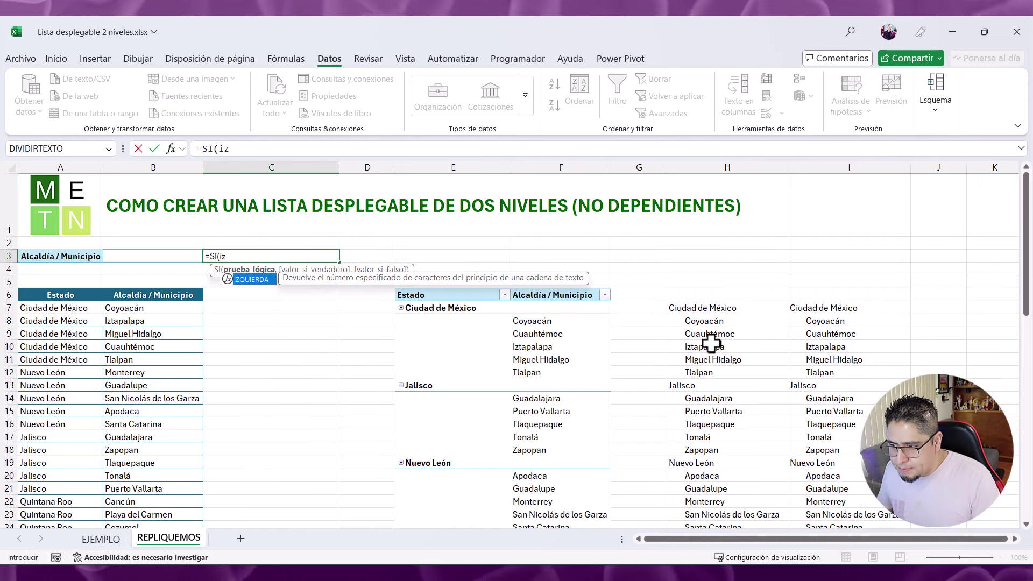
key(Tab)
key(Left)
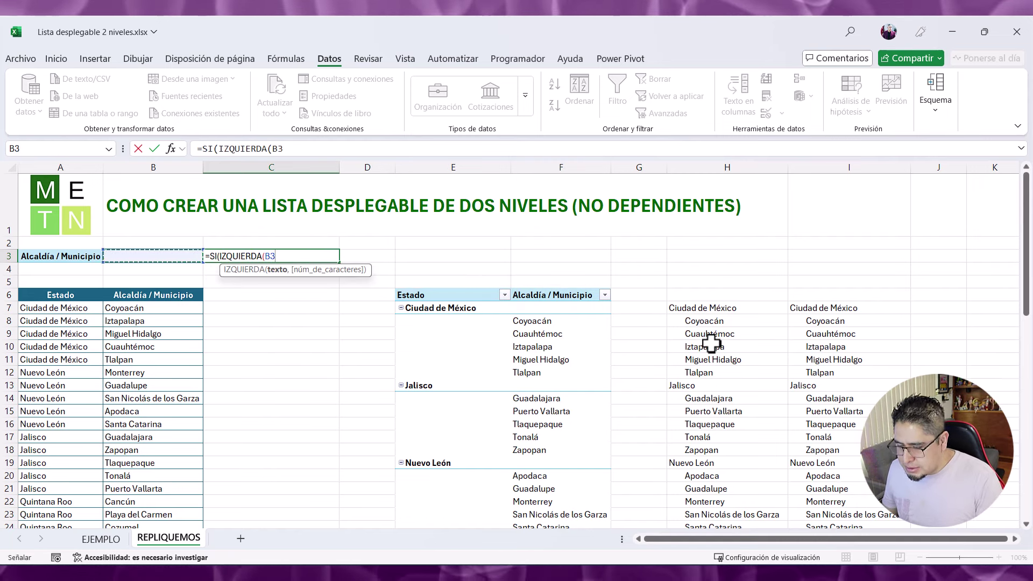
text(,1)
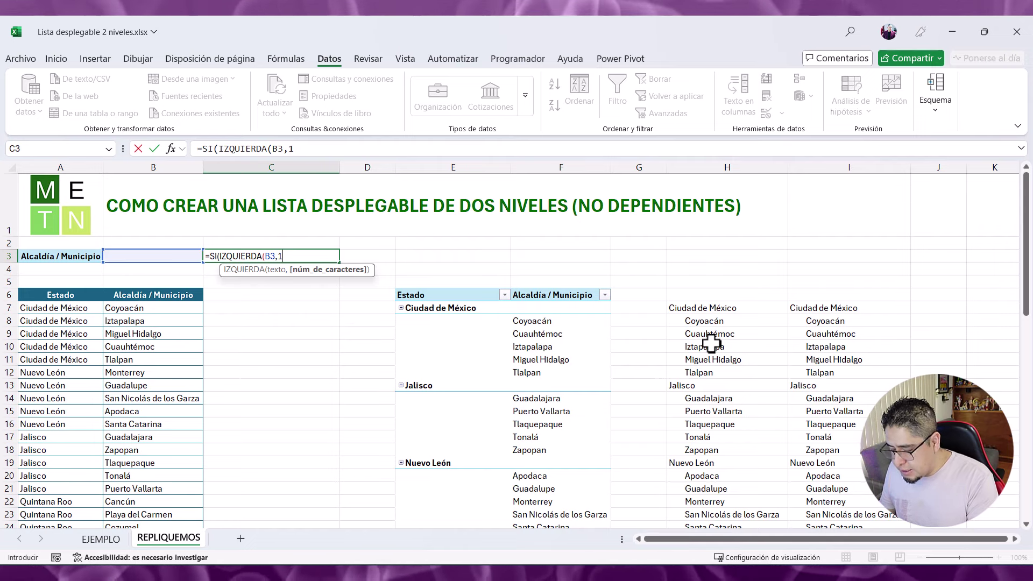
text()=" ")
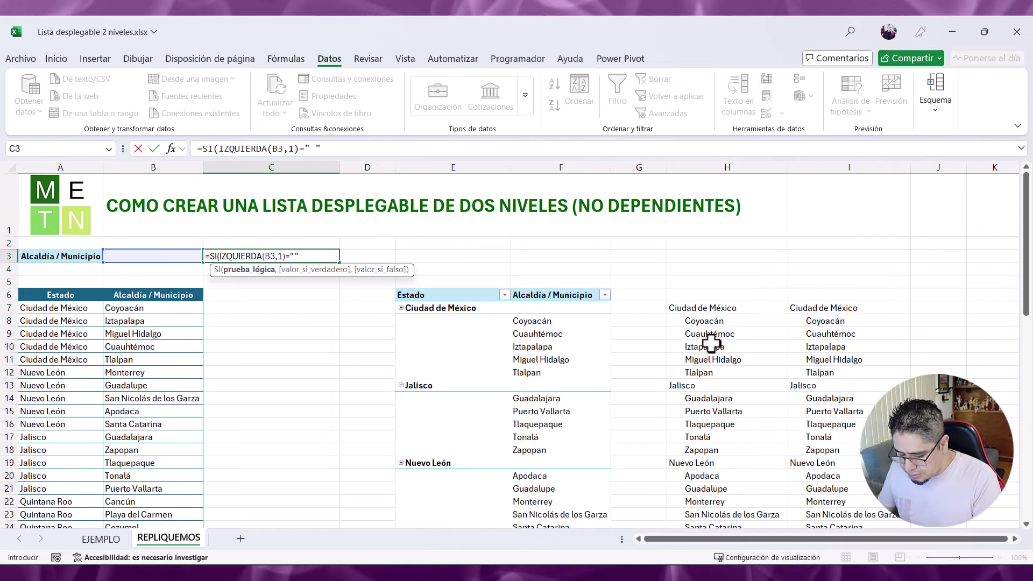
text(,)
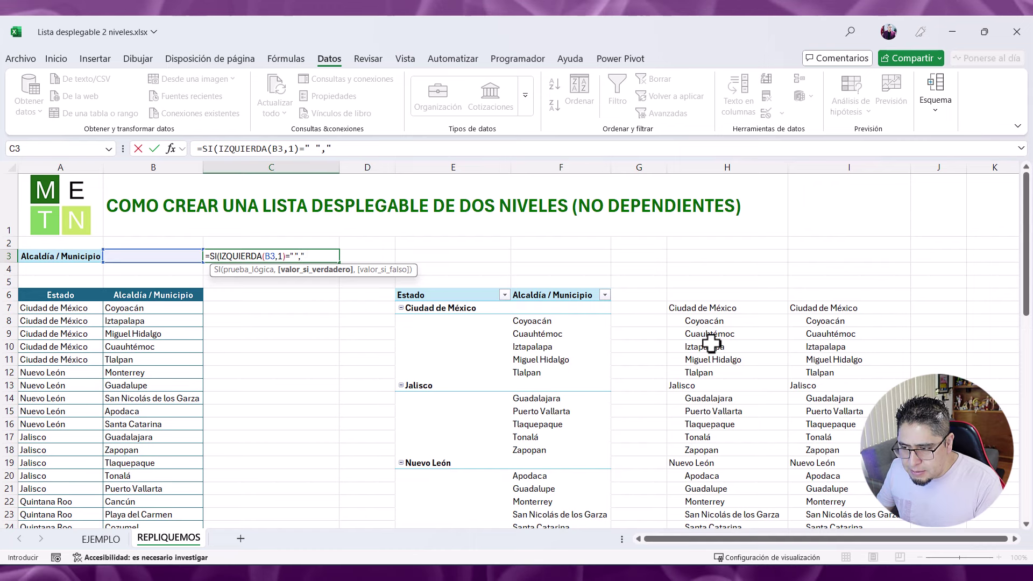
key(super+period)
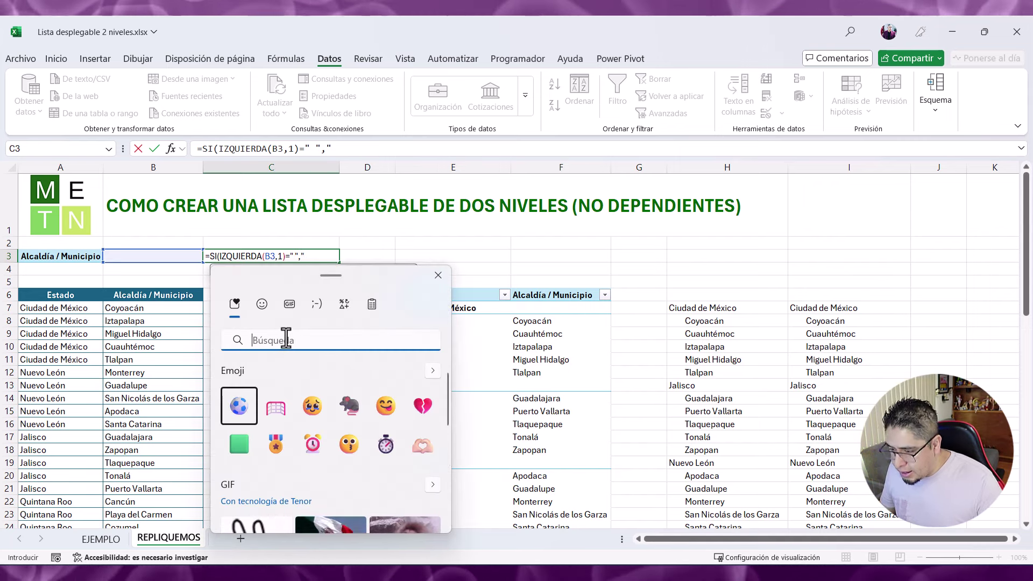
Step: Insert ✔ as the true result and ✖ for the false result in C3's formula
scroll(383, 400, down, 3)
scroll(383, 399, down, 5)
scroll(357, 412, up, 5)
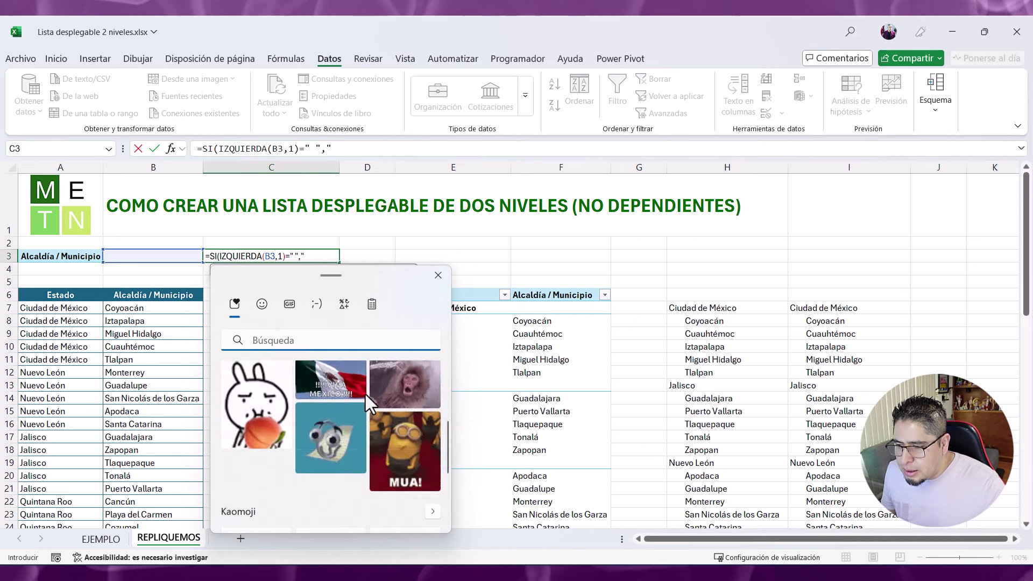
scroll(366, 395, up, 3)
click(258, 308)
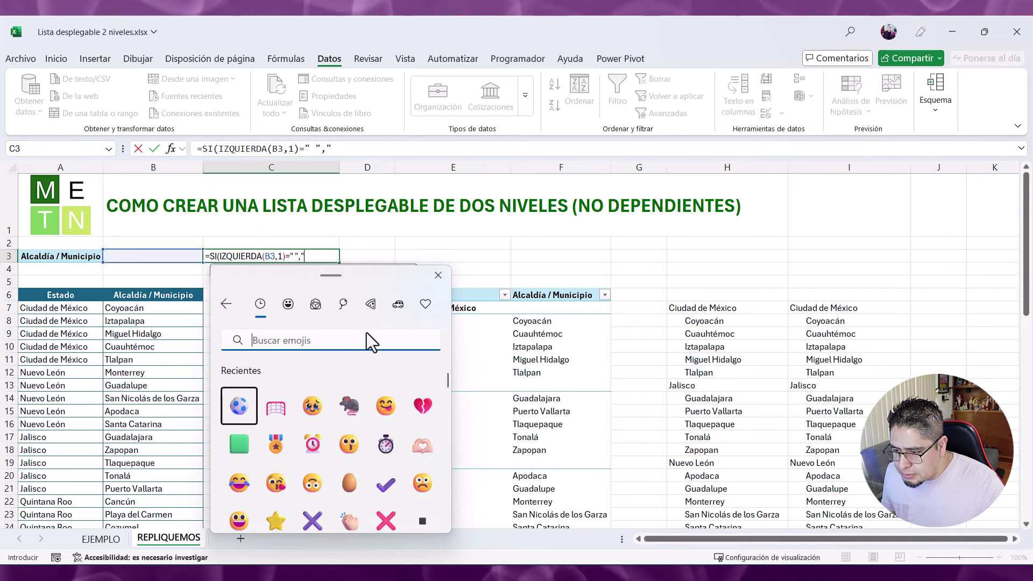
scroll(358, 405, down, 1)
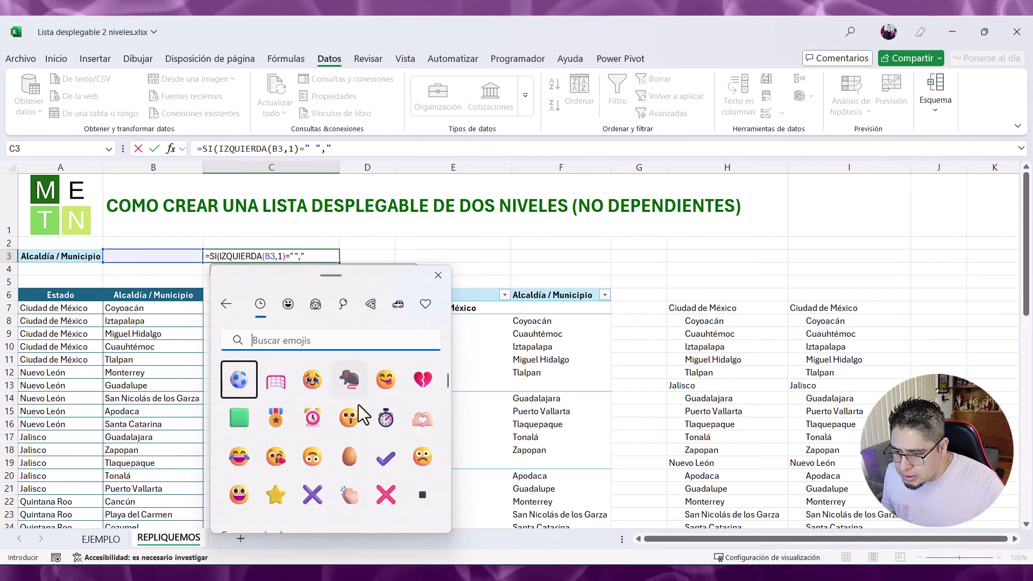
click(386, 459)
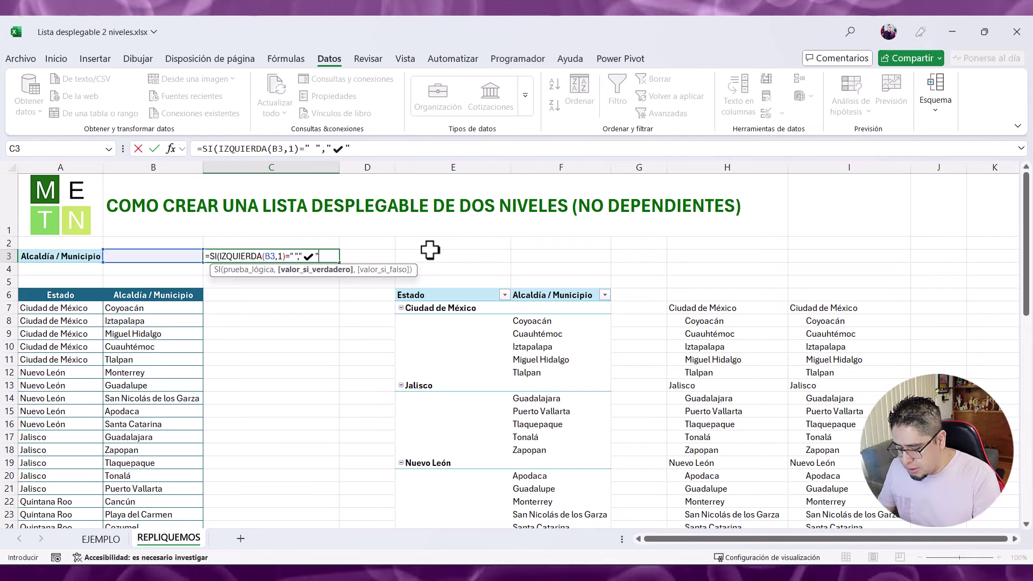
text(,)
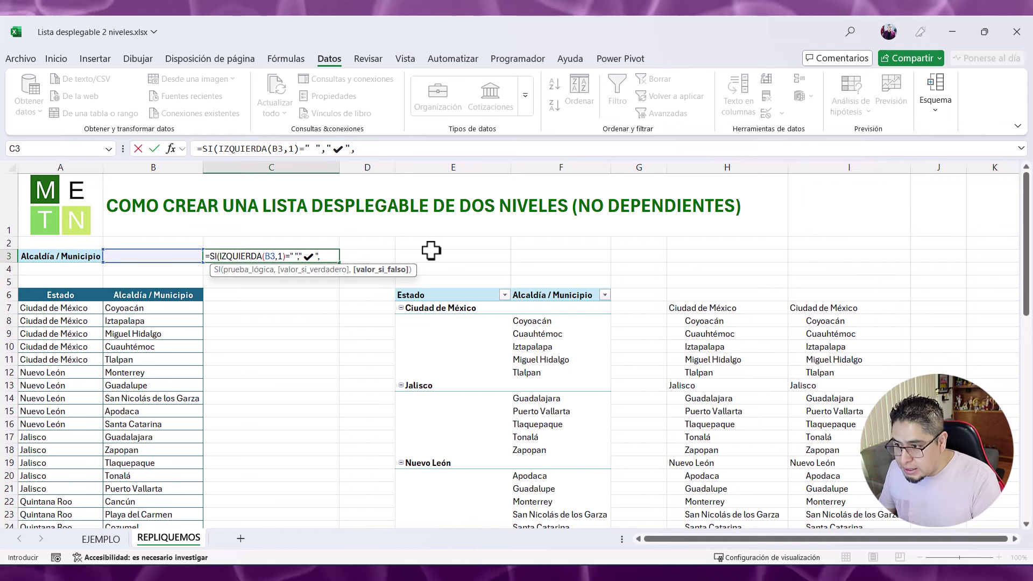
key(super+period)
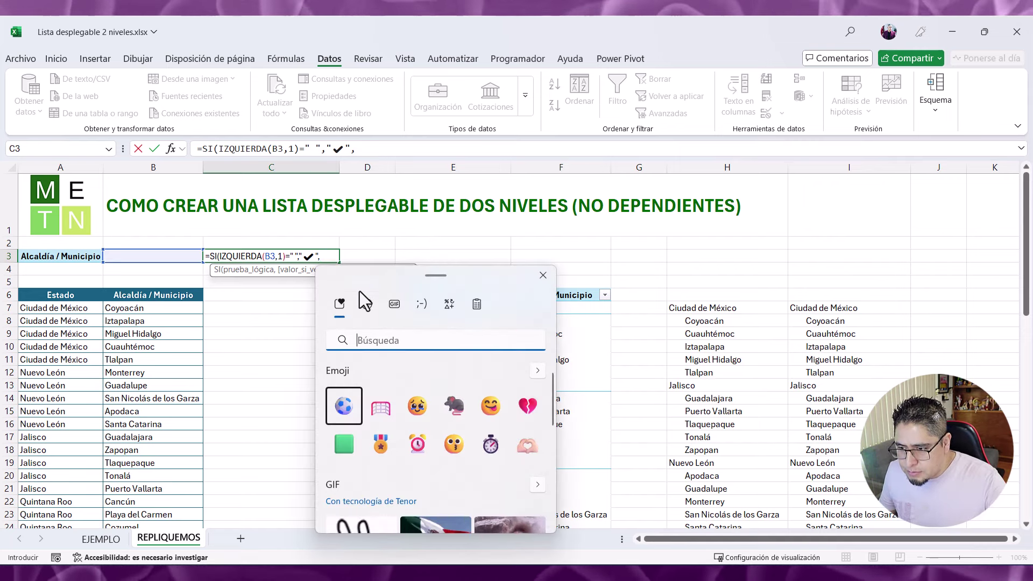
click(365, 304)
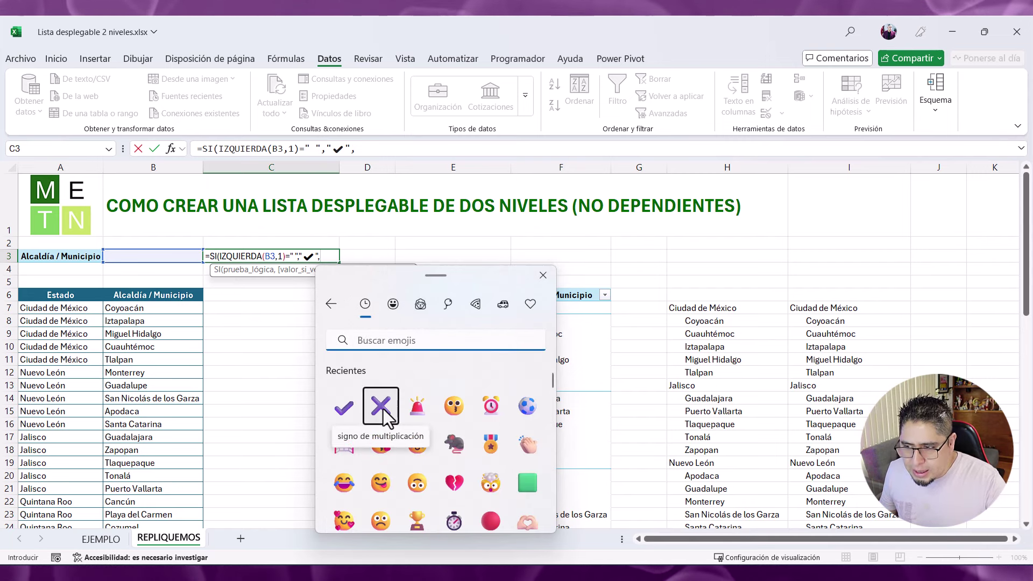
click(382, 409)
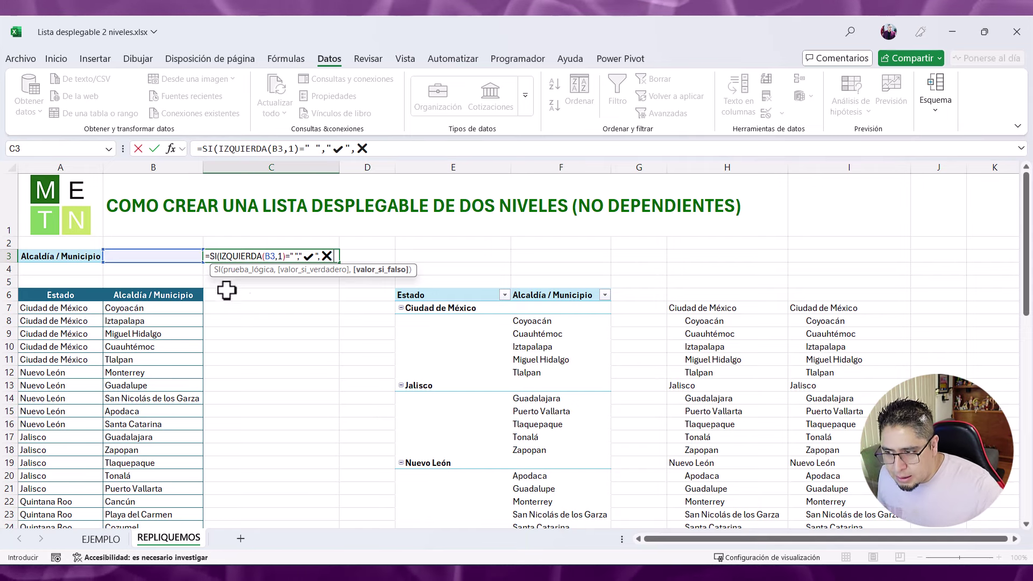
Step: Finish the false result as "✖ Selecciona una alcaldía o municipio" and commit C3's formula
click(321, 256)
text("✖)
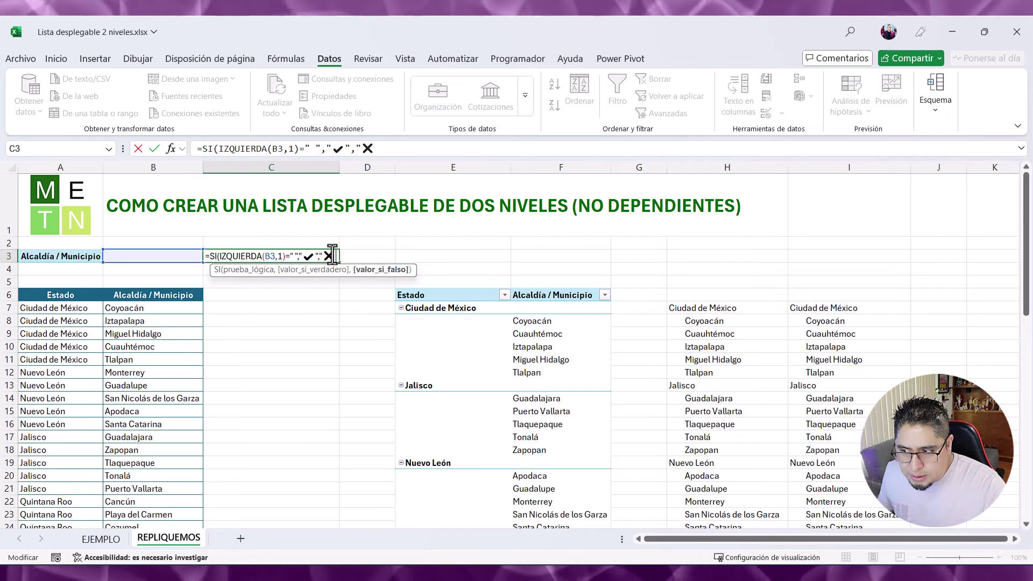
text( Se)
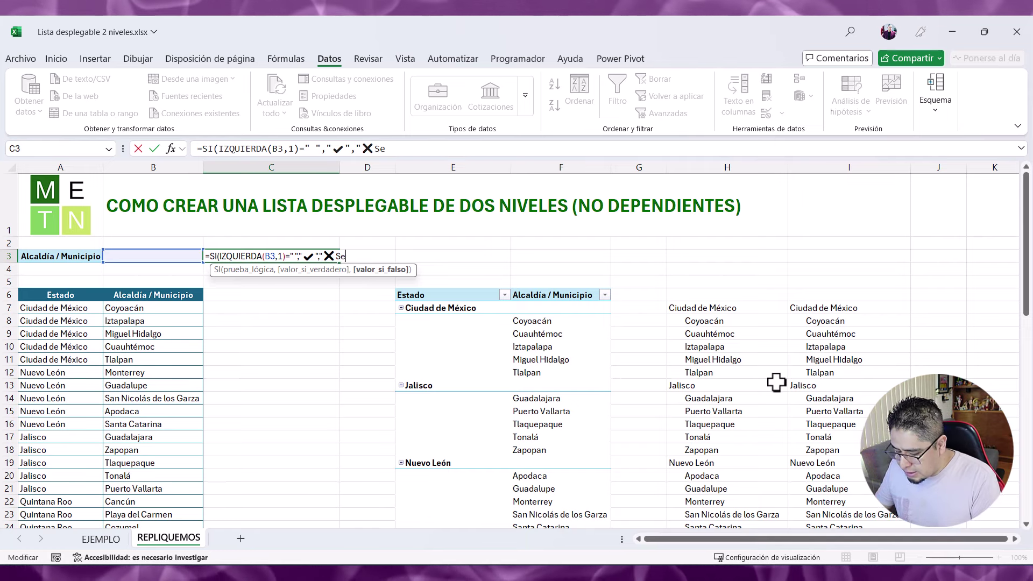
text(lecciona una alcaldía o municipio)
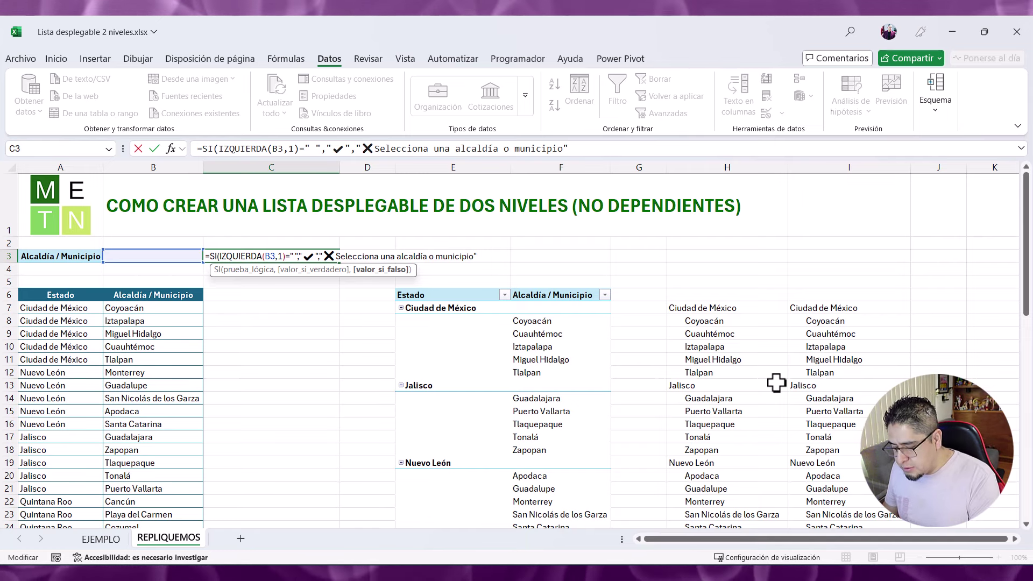
text())
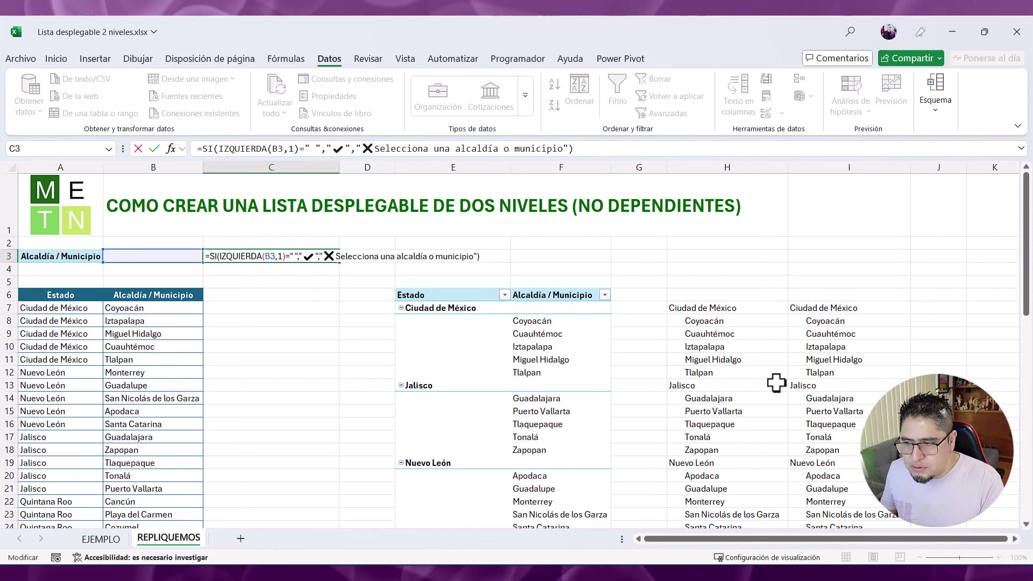
key(ctrl+Return)
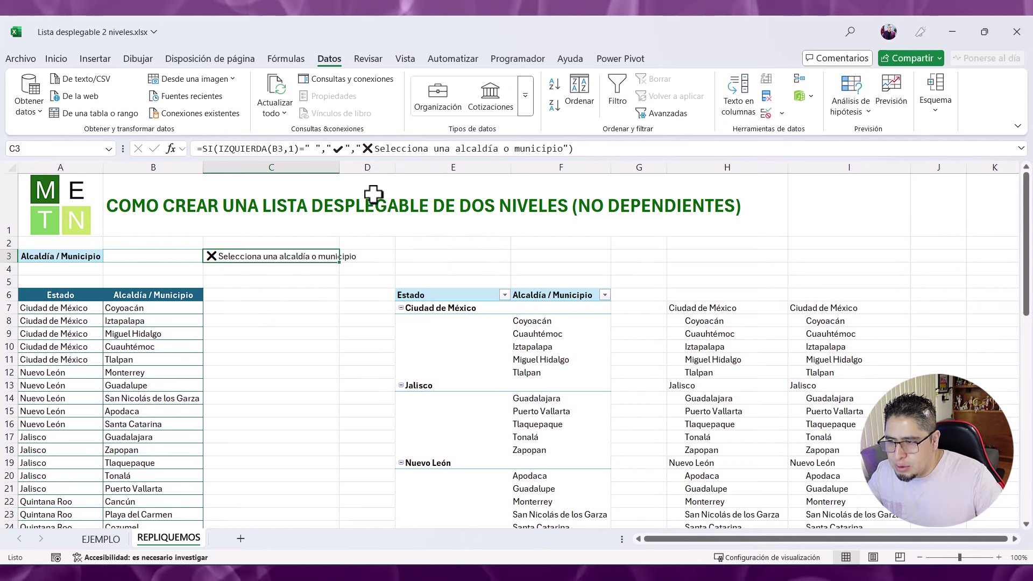
Step: Widen column C, then try Coyoacán and Jalisco in B3 and check C3
double_click(339, 166)
click(181, 255)
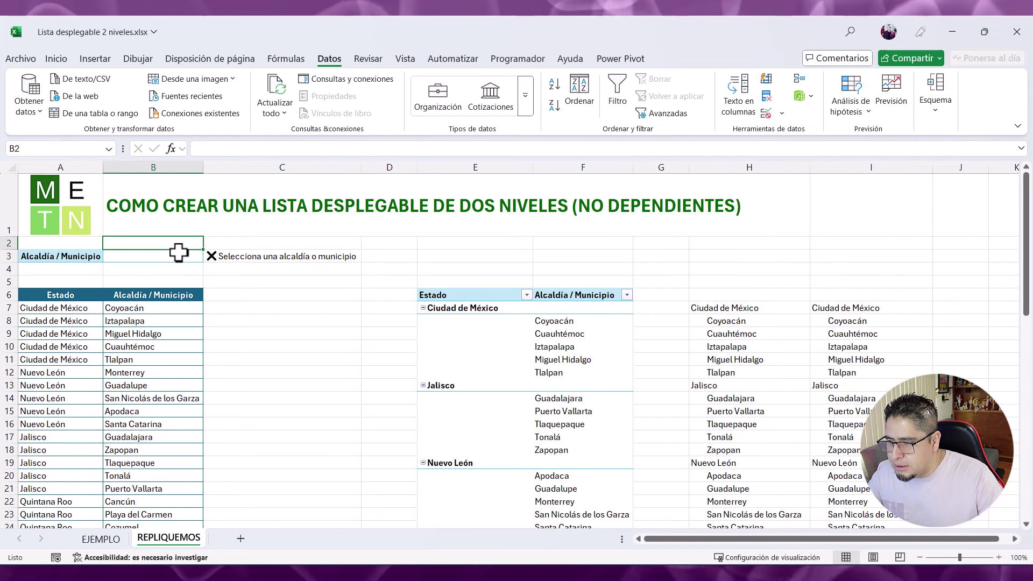
click(207, 257)
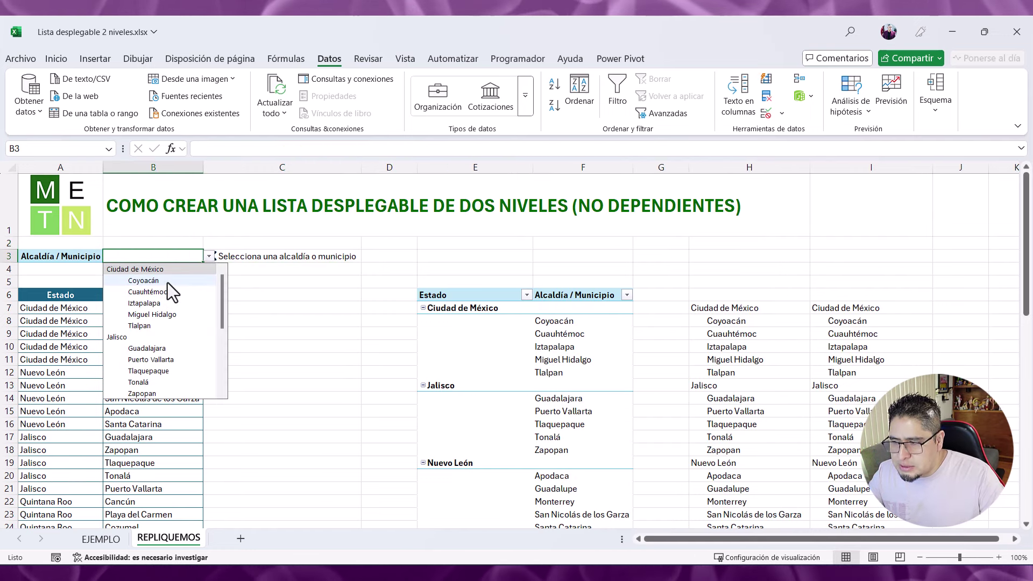
click(162, 281)
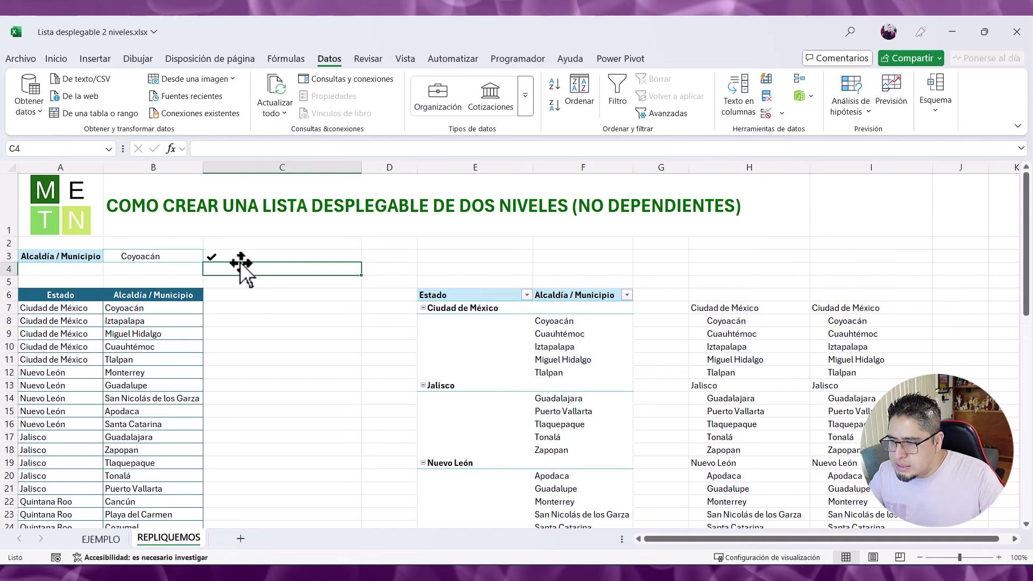
click(240, 258)
click(169, 256)
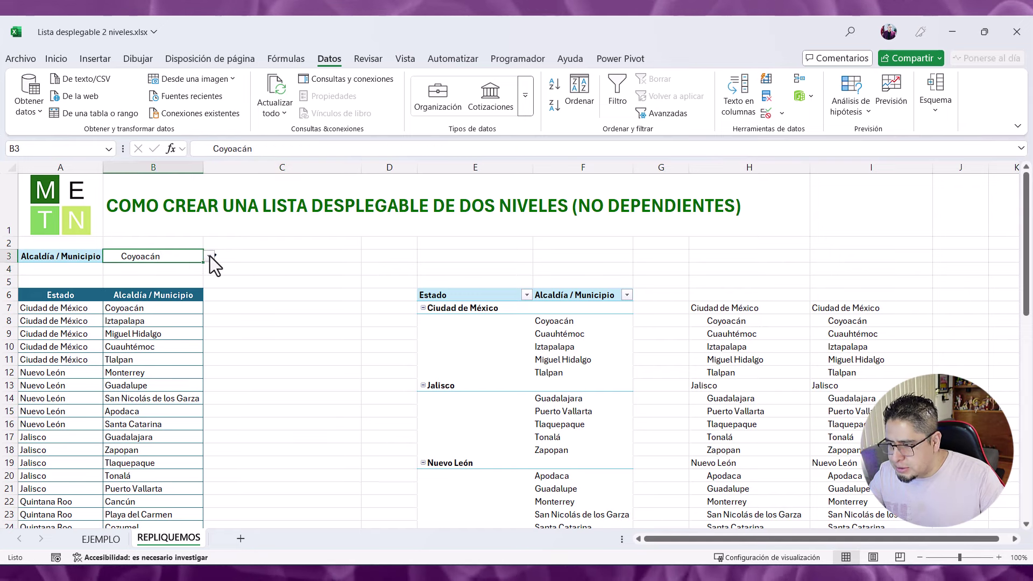
click(210, 256)
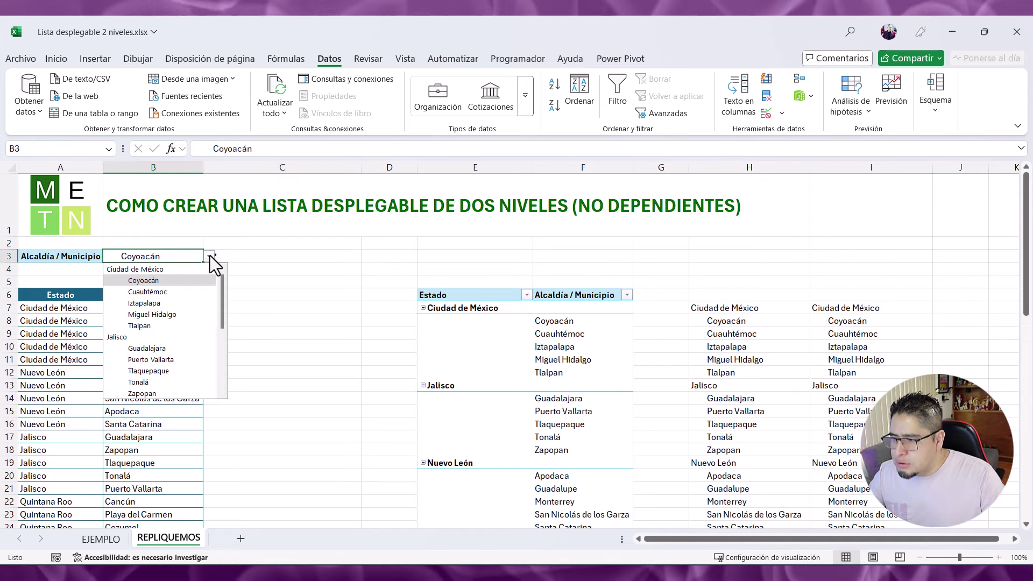
click(151, 340)
click(254, 308)
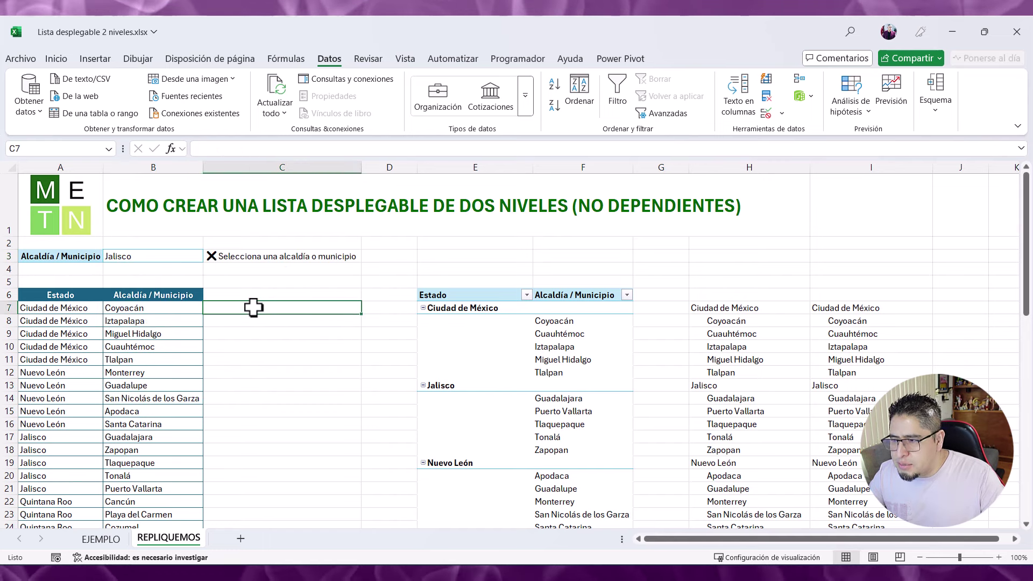
click(258, 293)
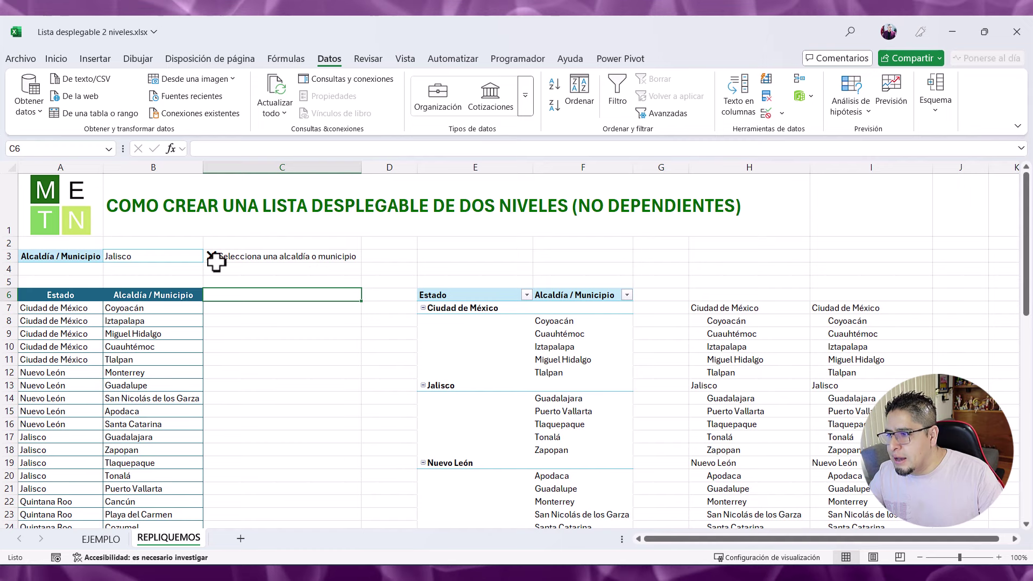
Step: Try Apodaca, Tlaquepaque and Ciudad de México in B3, checking C3's formula
click(185, 258)
click(208, 257)
scroll(183, 360, down, 2)
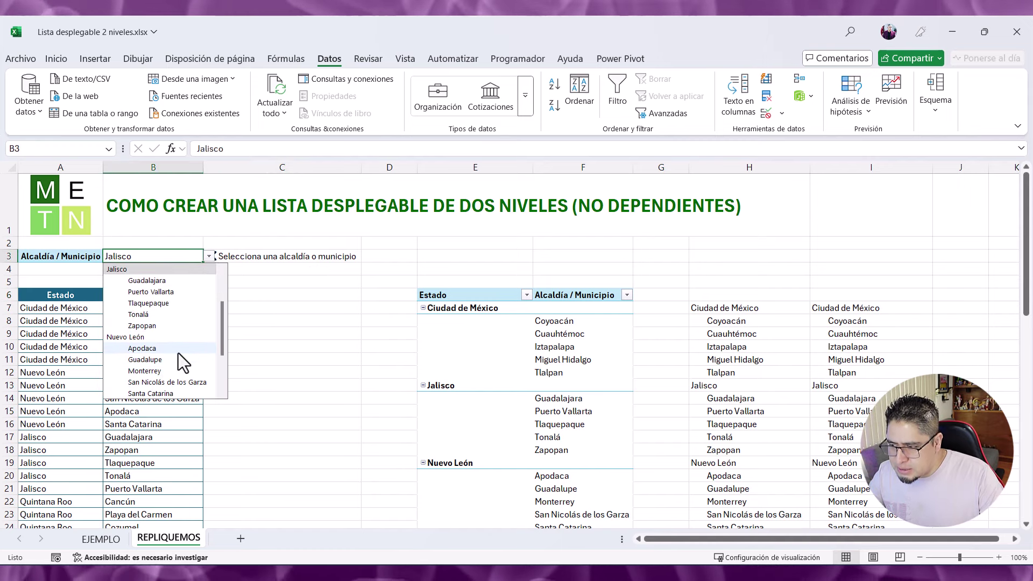
click(166, 349)
click(208, 257)
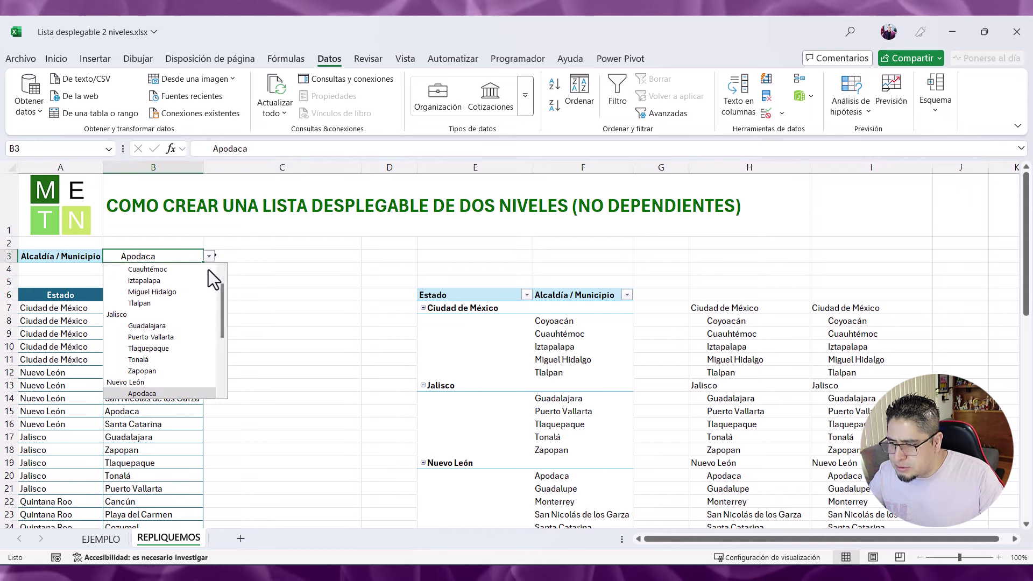
click(162, 349)
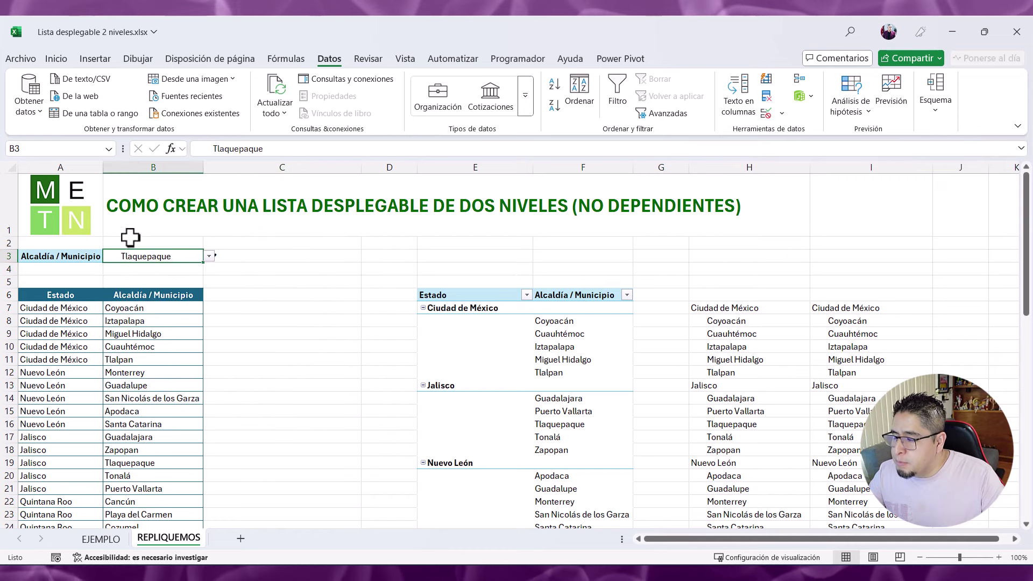
click(208, 257)
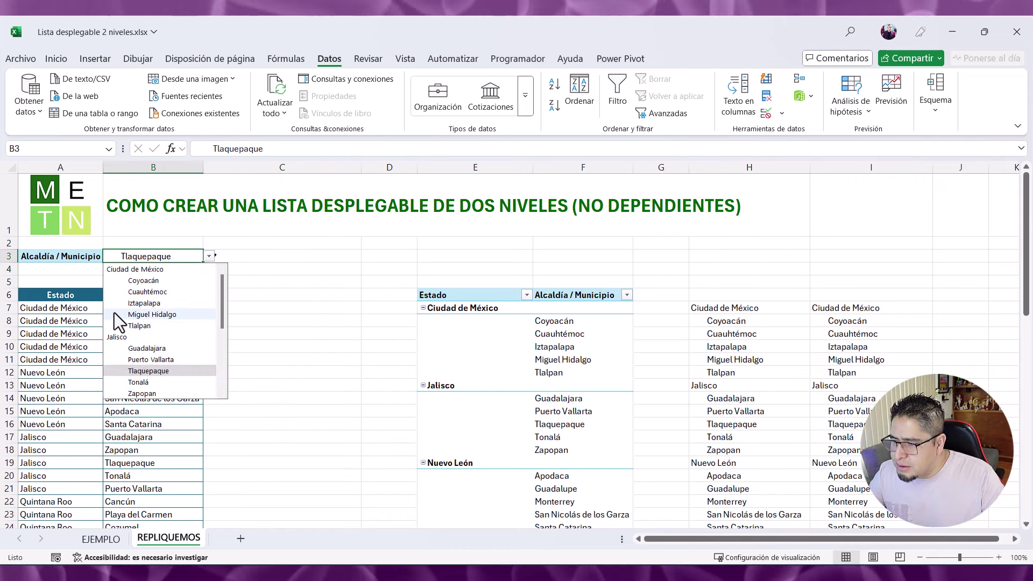
click(145, 269)
click(214, 257)
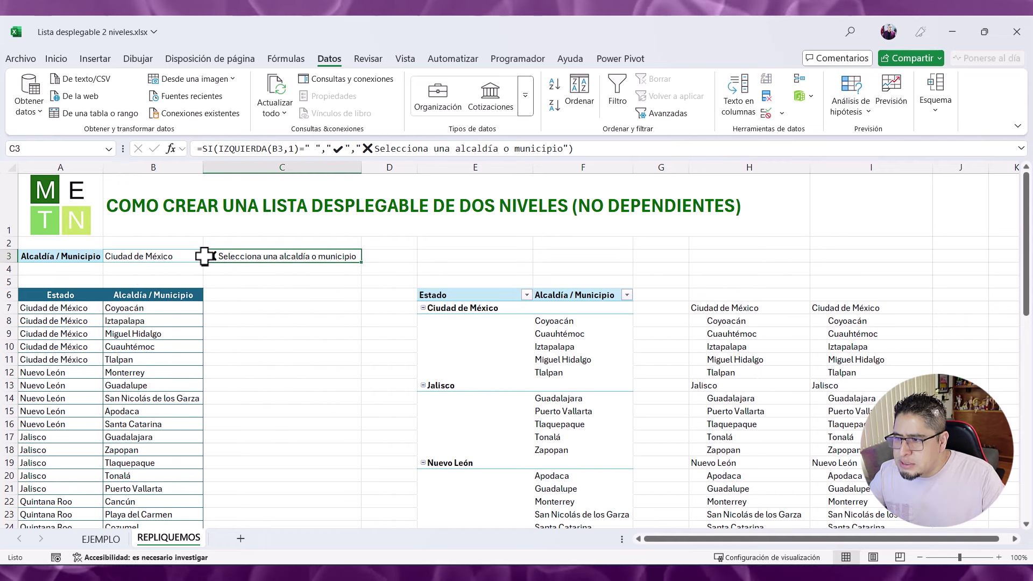
key(Left)
Step: Try Cuauhtémoc in B3, return it to Ciudad de México, and select C3
click(209, 257)
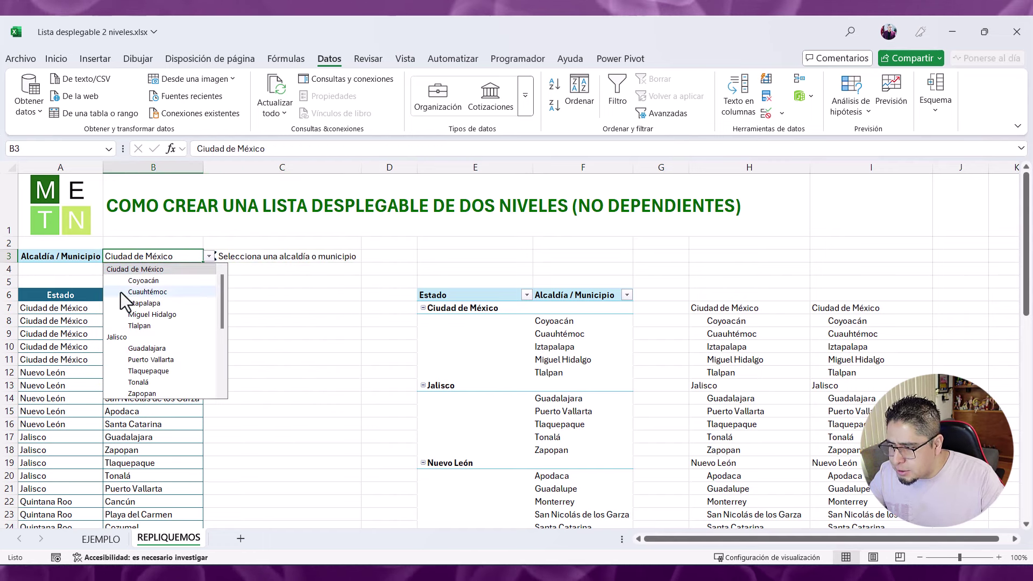
scroll(144, 356, down, 2)
scroll(145, 357, down, 2)
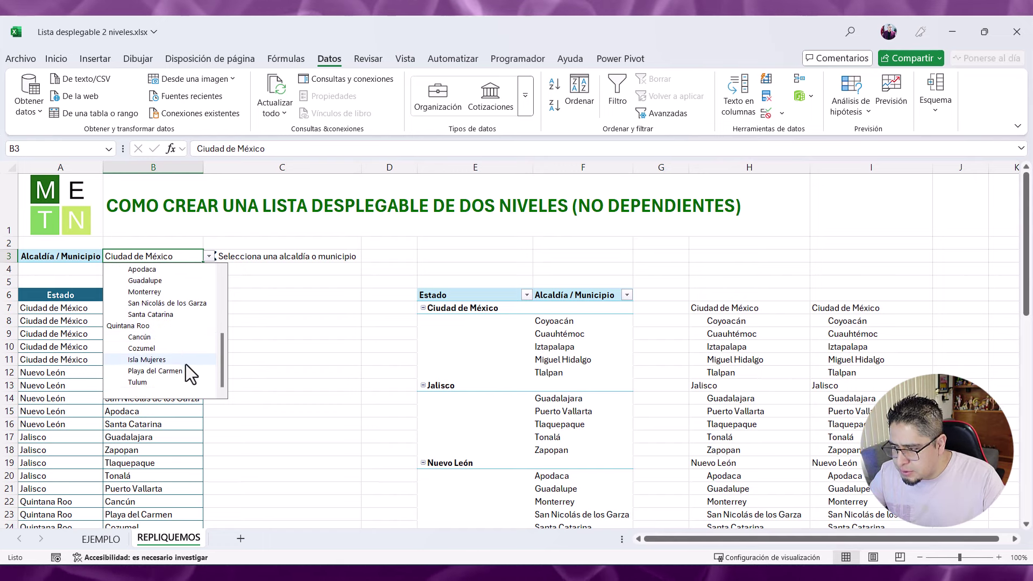
scroll(166, 329, up, 4)
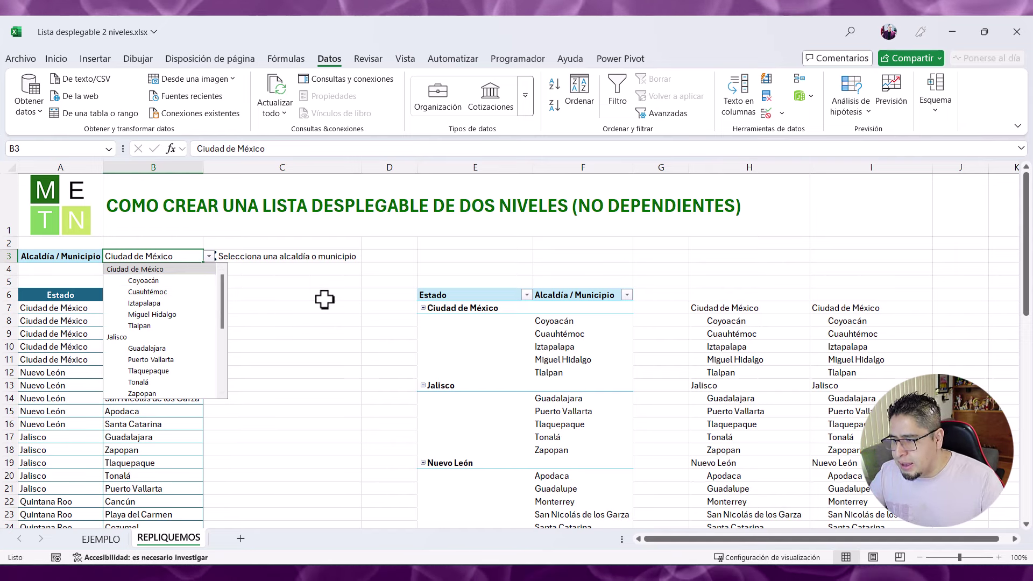
click(162, 292)
click(208, 256)
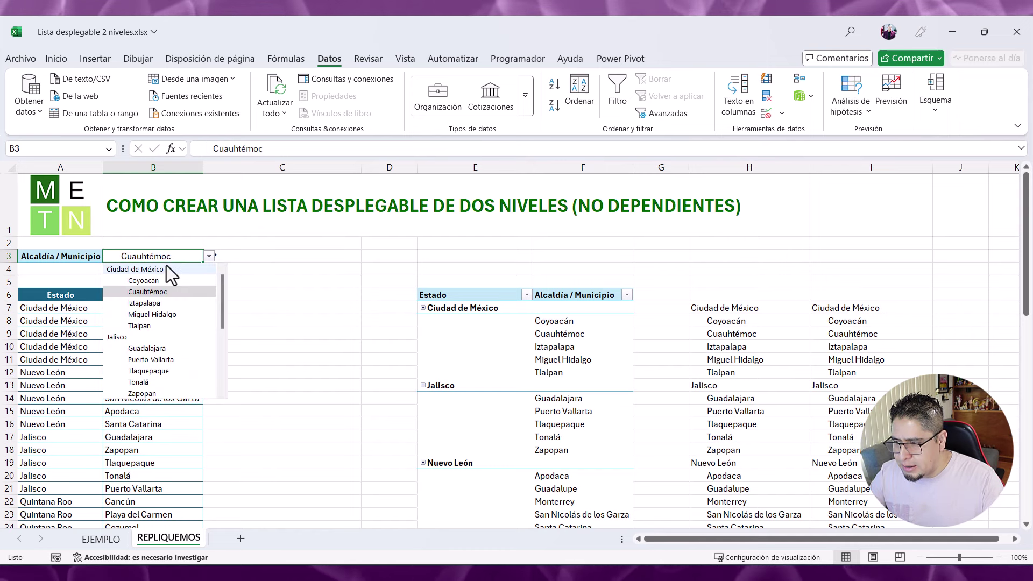
key(Escape)
click(209, 257)
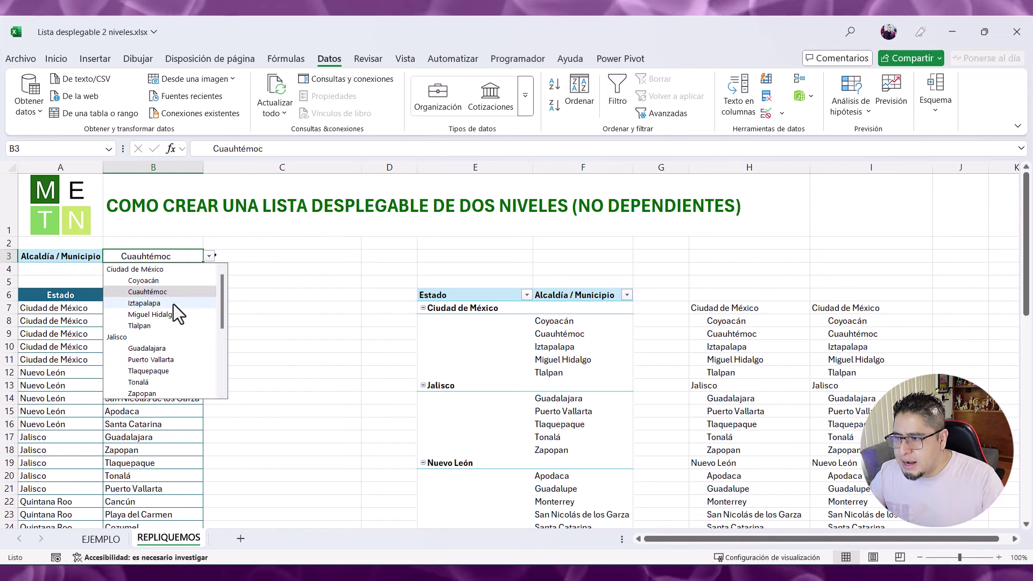
click(161, 269)
click(257, 282)
click(257, 257)
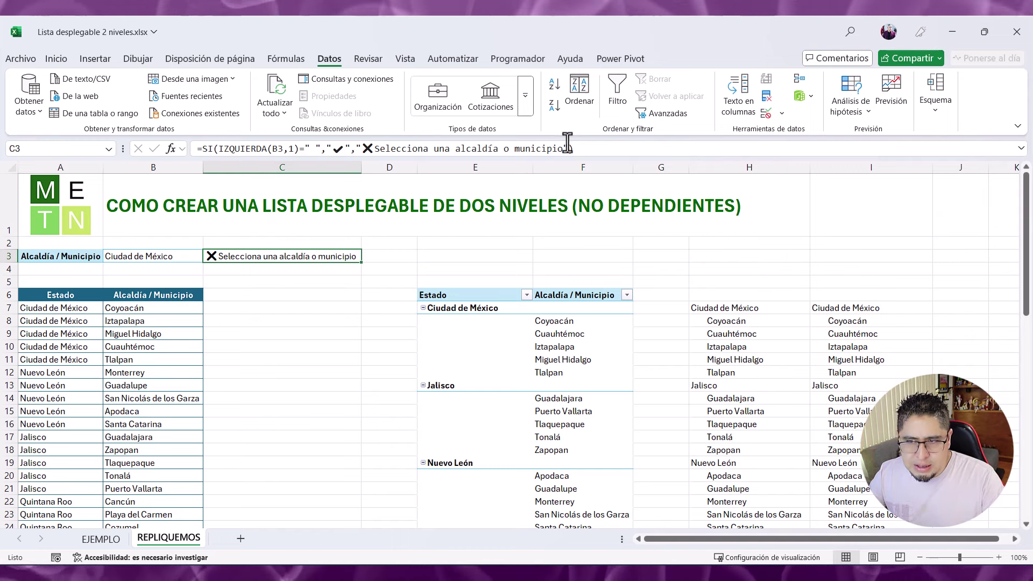
Step: Create a C3 rule for cells containing the text "✖ Selecciona una alcaldía o municipio"
drag(563, 148, 375, 150)
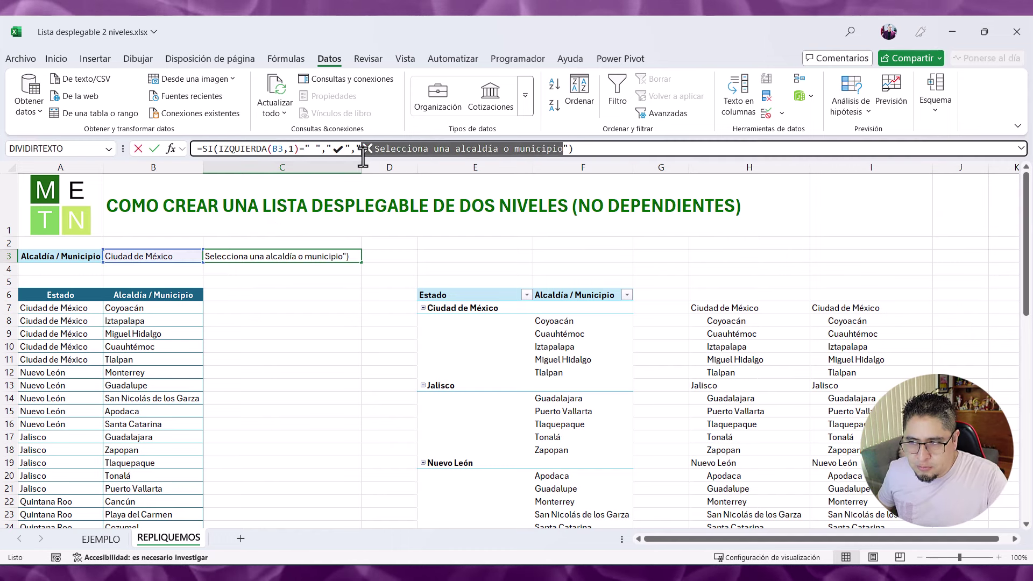
key(Escape)
click(57, 59)
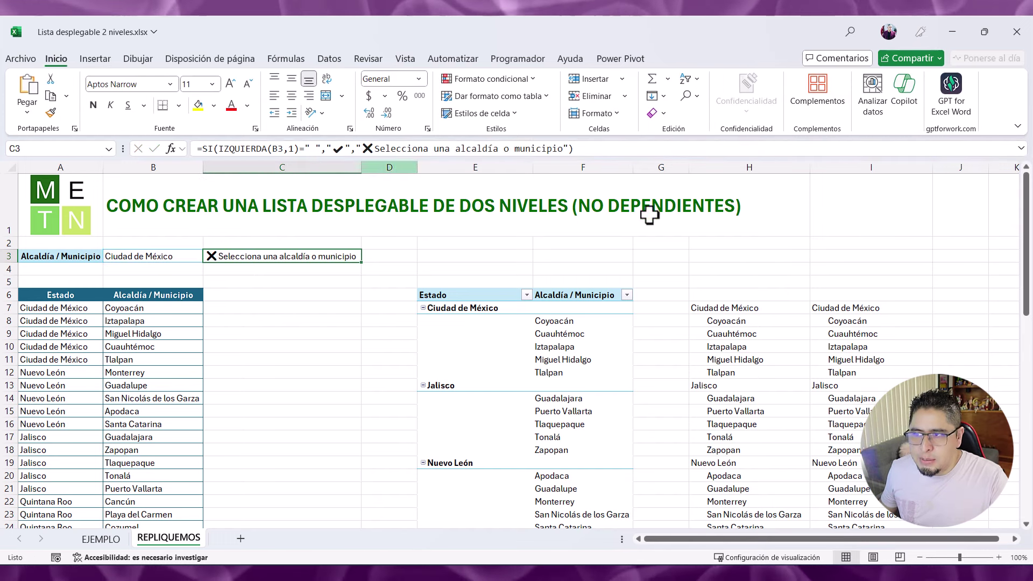
click(513, 79)
click(486, 238)
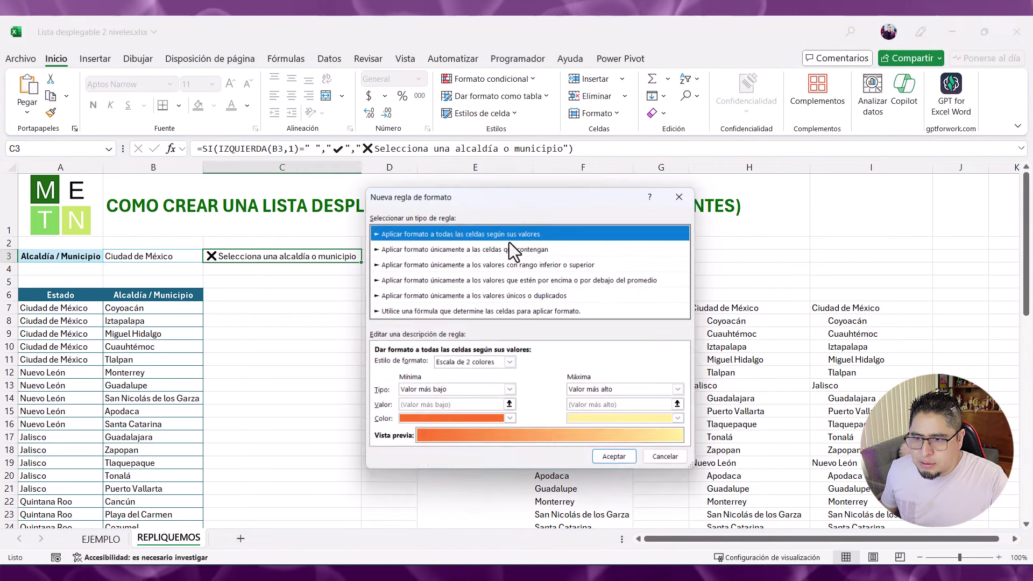
click(398, 246)
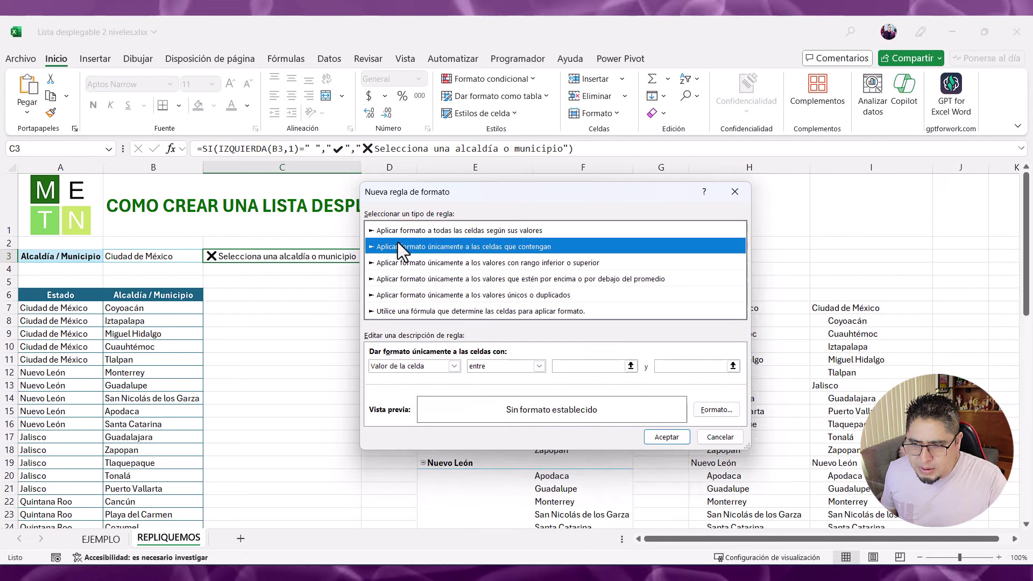
click(441, 366)
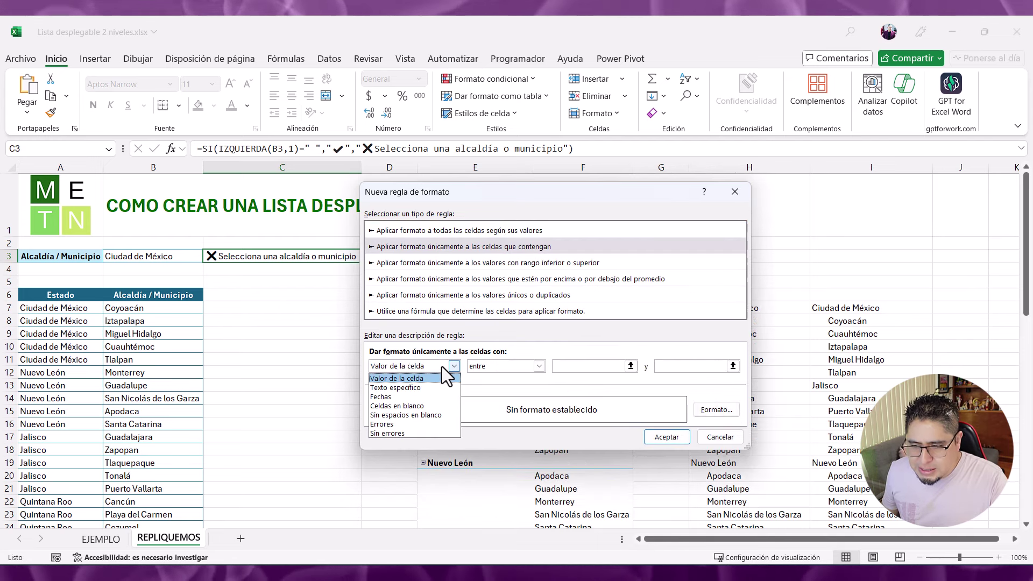
click(407, 385)
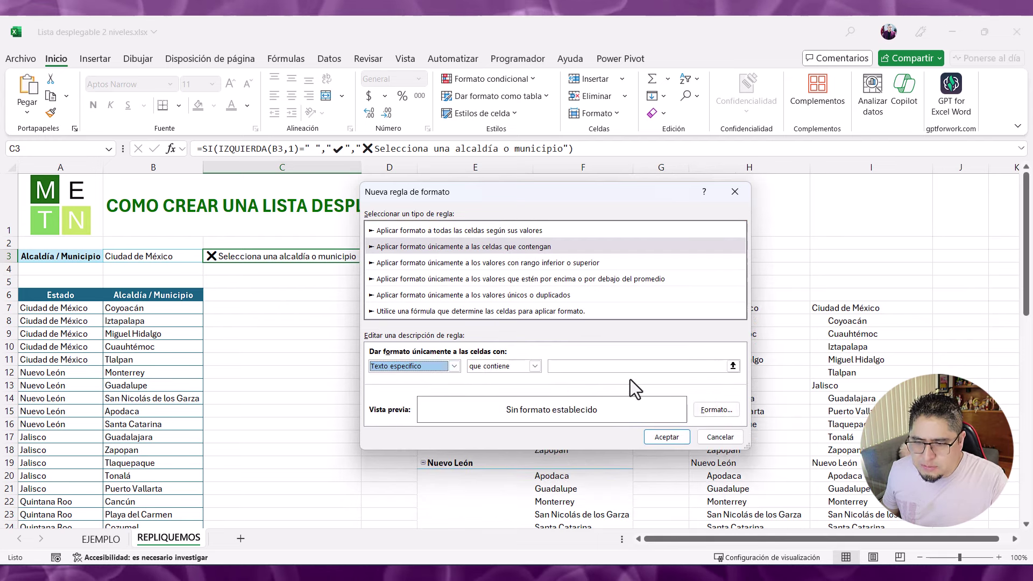
click(660, 367)
key(ctrl+v)
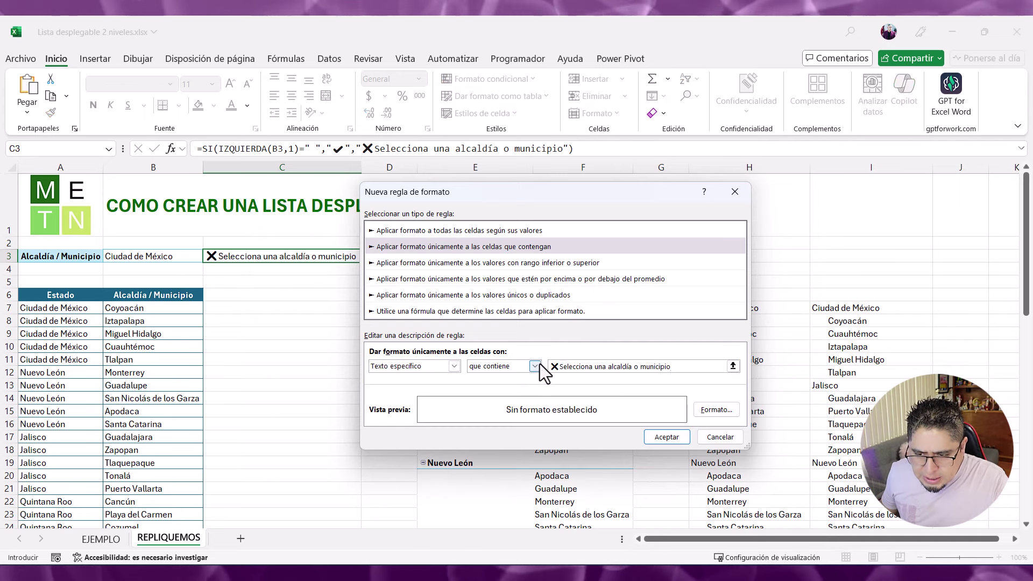
key(Tab)
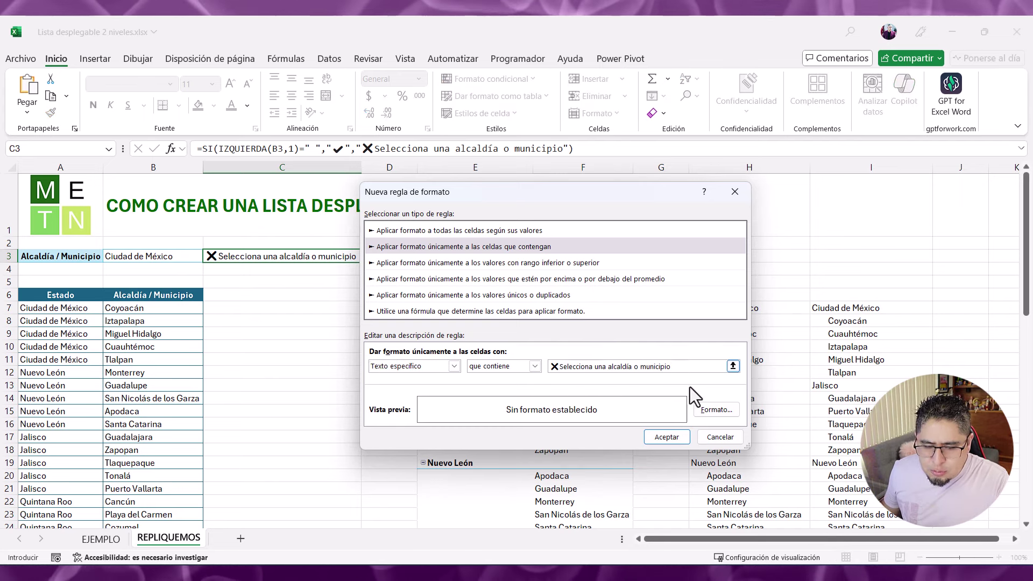
Step: Set the rule's format to a bold red font
click(720, 412)
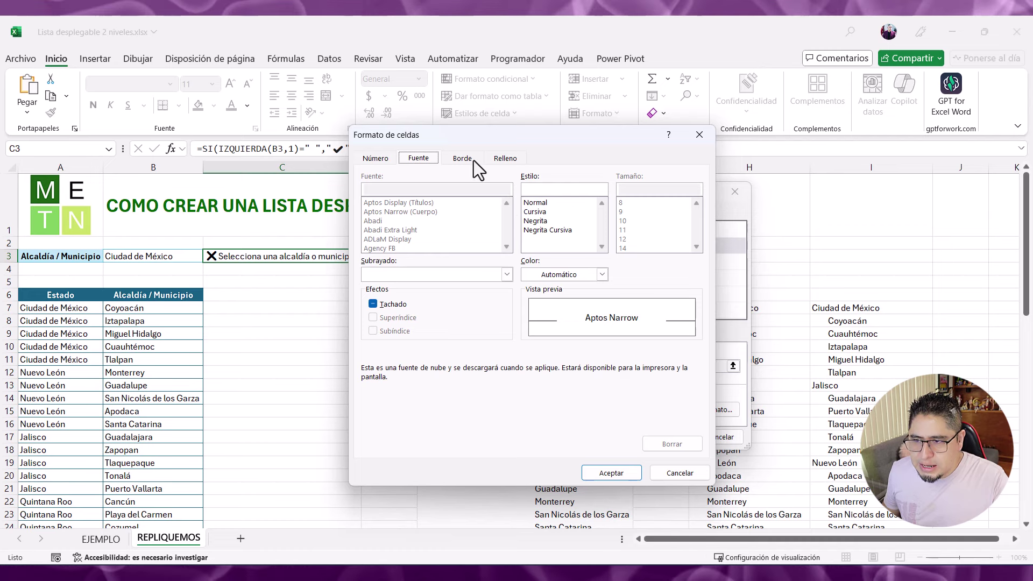
click(545, 221)
click(602, 275)
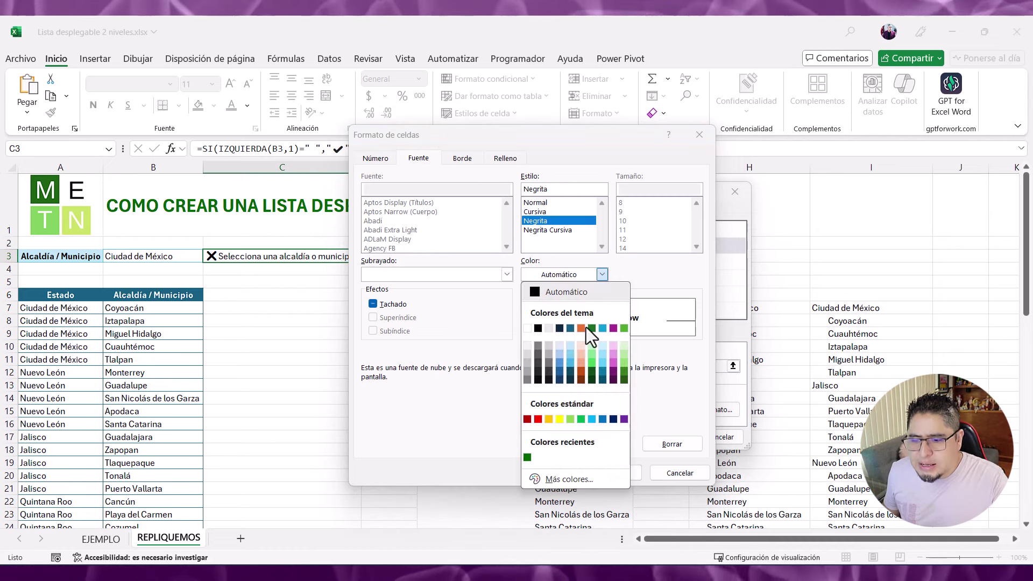
click(538, 419)
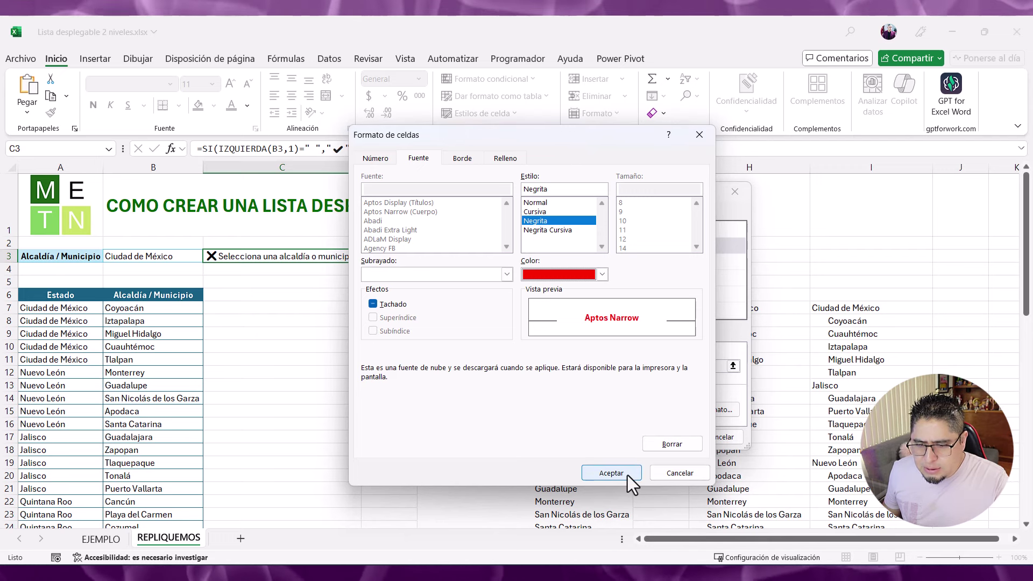
click(614, 473)
Step: Confirm the red-message rule and switch B3 to Jalisco
click(669, 439)
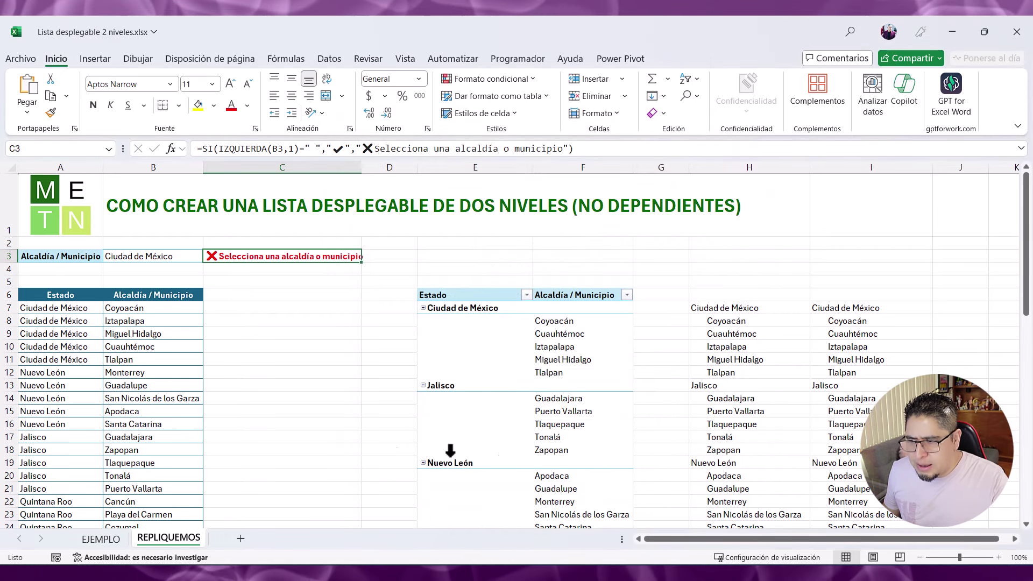
click(240, 323)
click(155, 258)
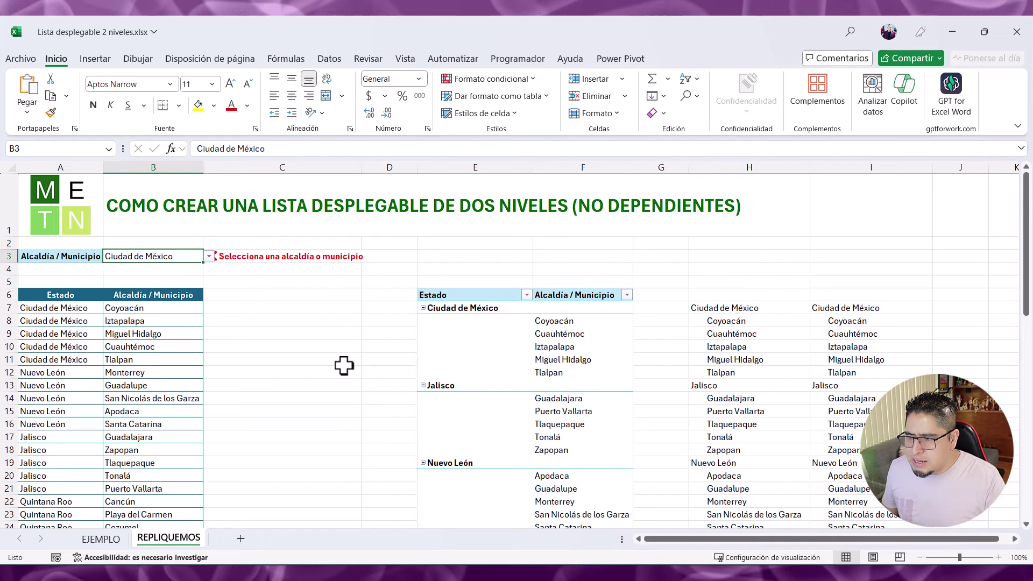
key(alt+Down)
key(Down)
Step: Set B3 back to Ciudad de México and select the ✔ in C3's formula
key(Down)
key(Down)
key(Down)
key(Down)
key(Down)
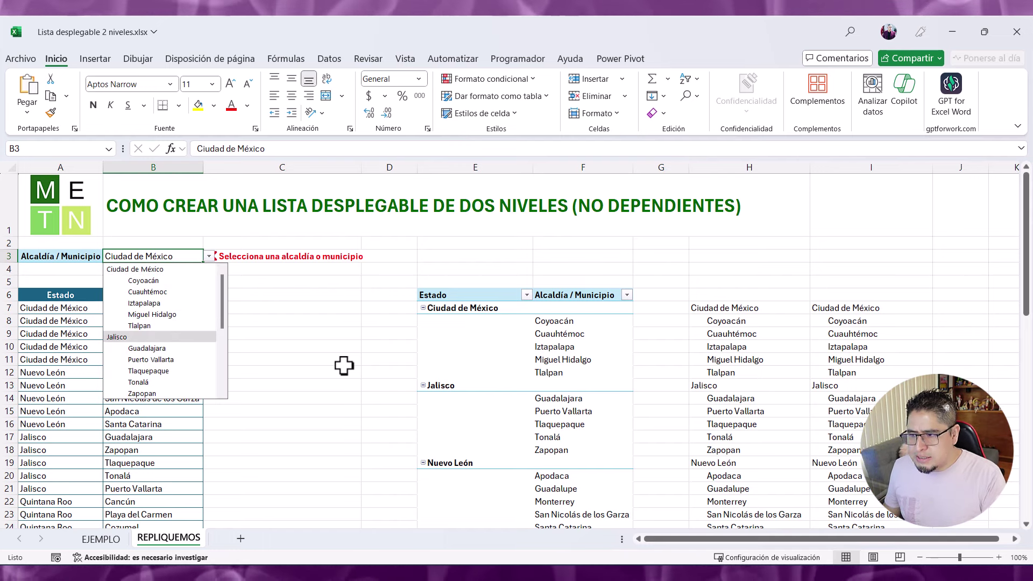
key(Return)
key(alt+Down)
key(Down)
key(Up)
key(Up)
key(Up)
key(Up)
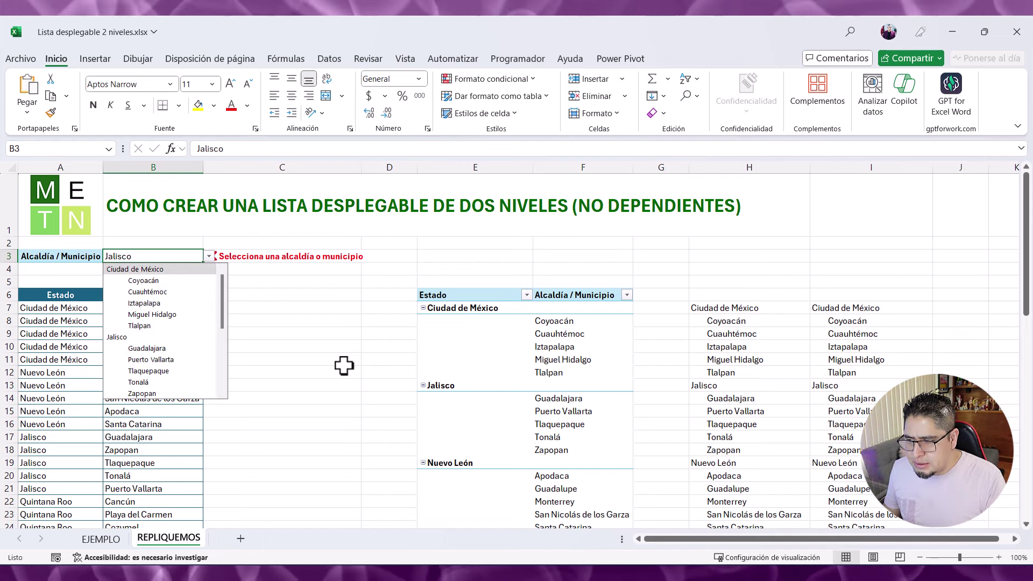
key(Return)
key(Right)
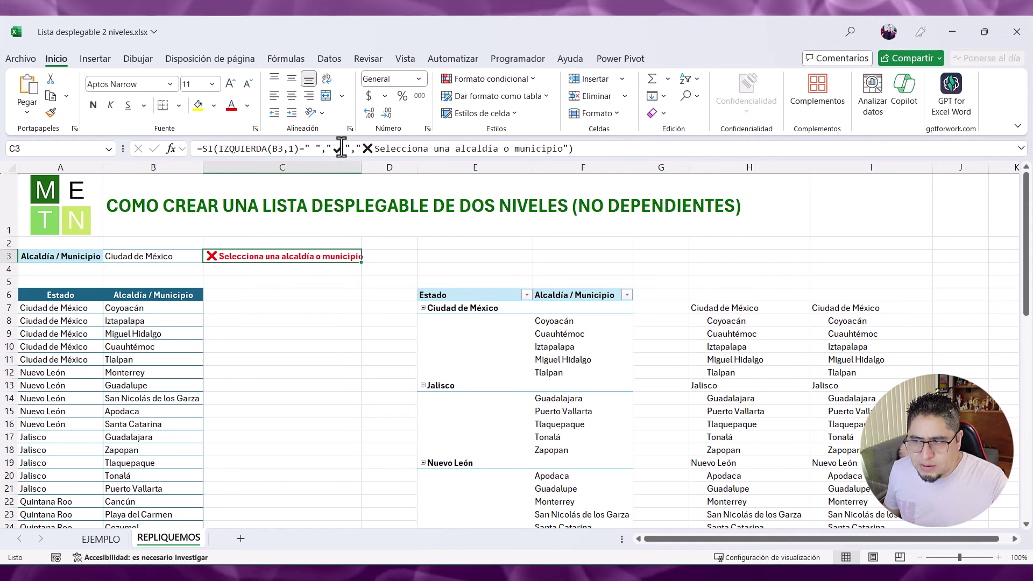
drag(343, 149, 326, 148)
key(Escape)
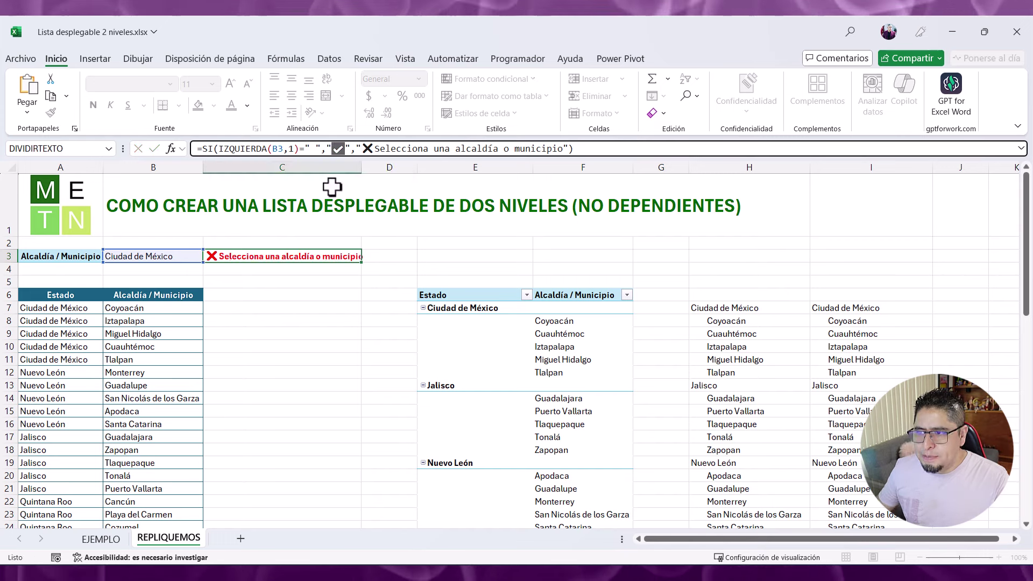
Step: Add a C3 rule making text containing ✔ bold and green
click(490, 79)
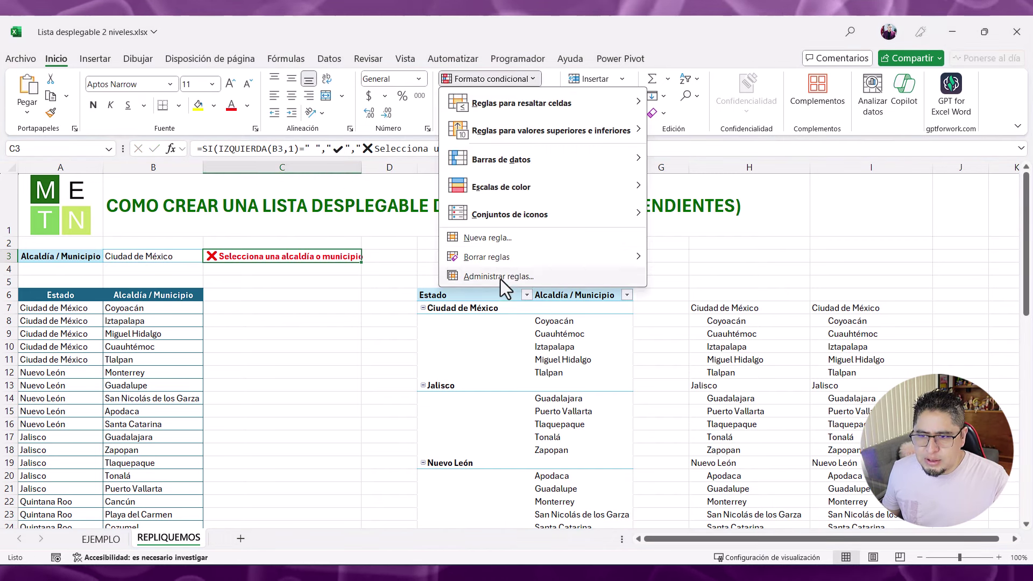
click(499, 238)
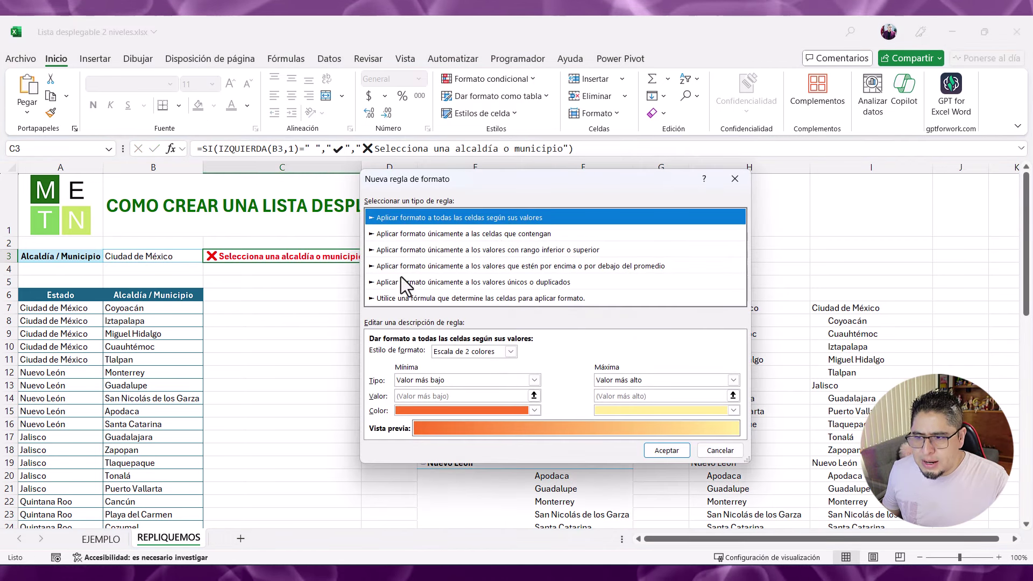
click(433, 234)
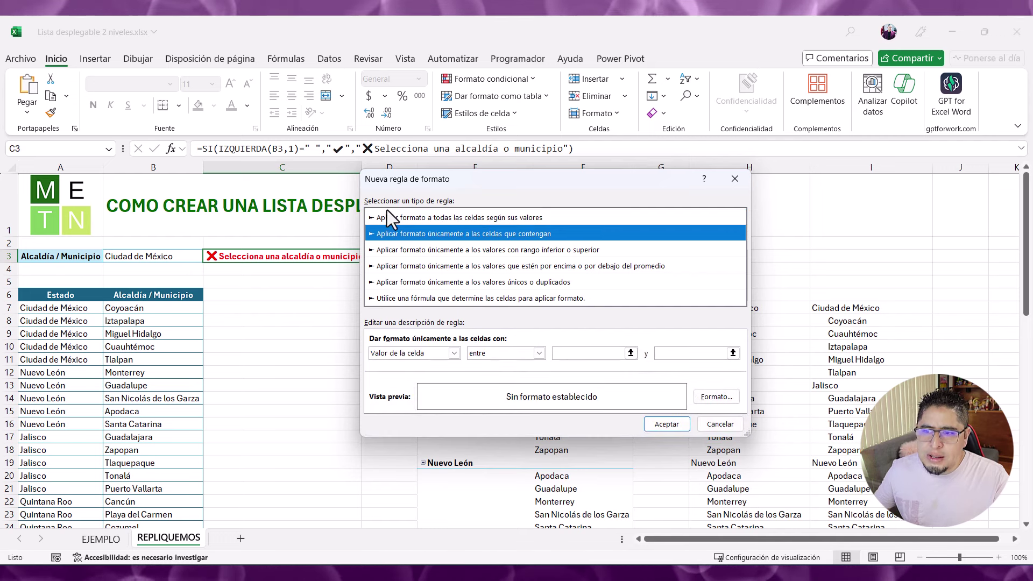
click(453, 353)
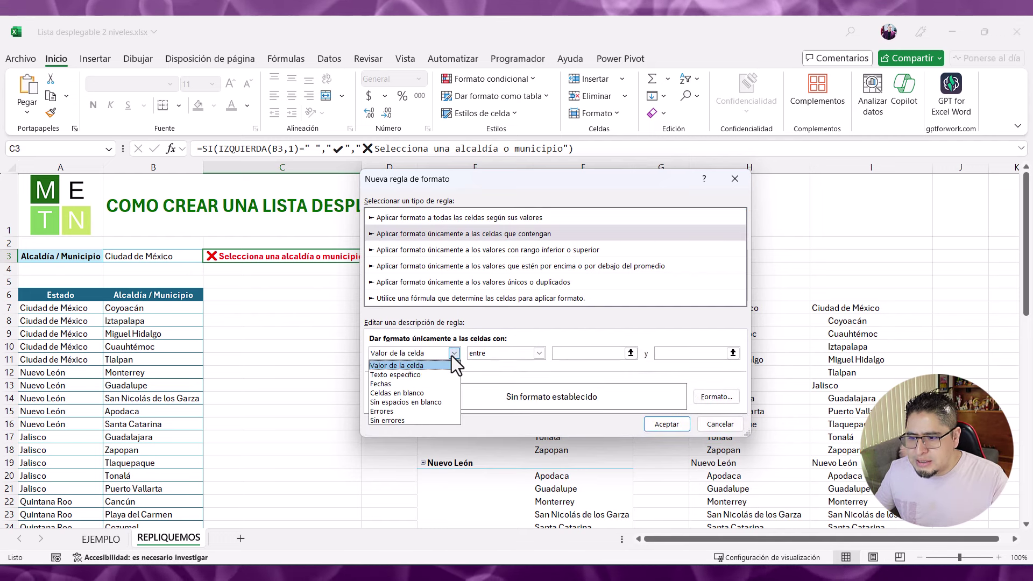
click(428, 379)
click(574, 353)
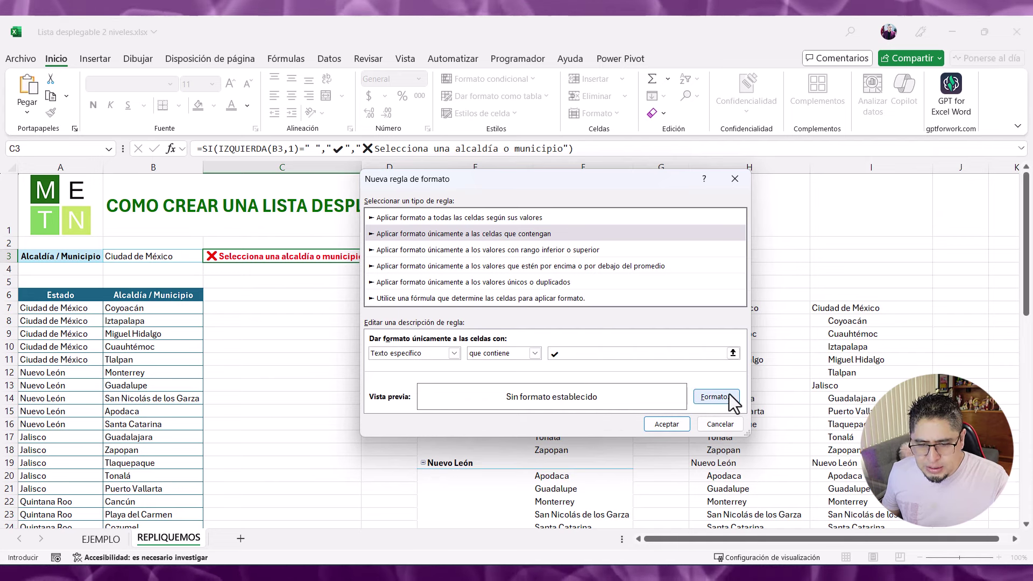
click(716, 396)
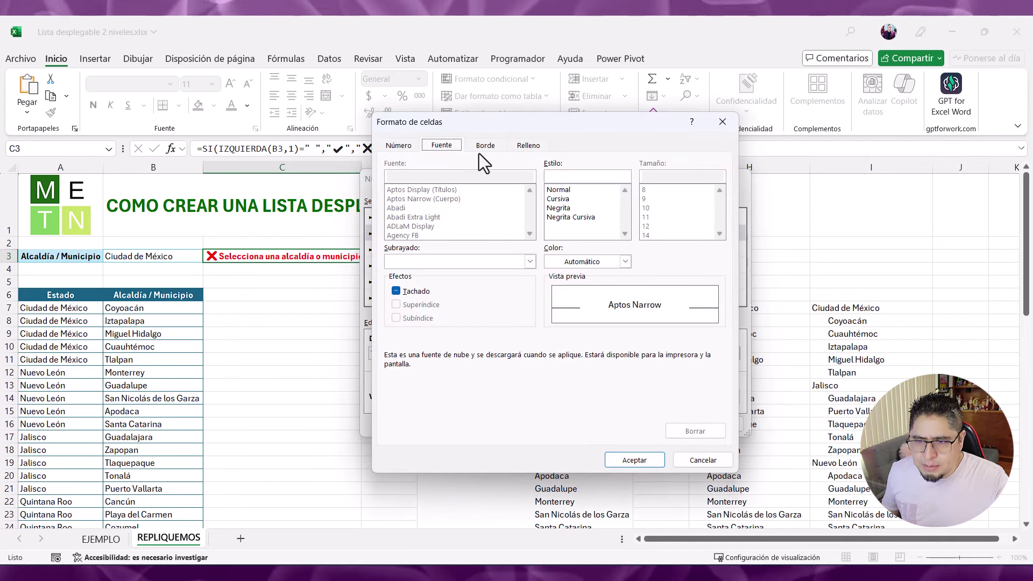
click(579, 208)
click(586, 261)
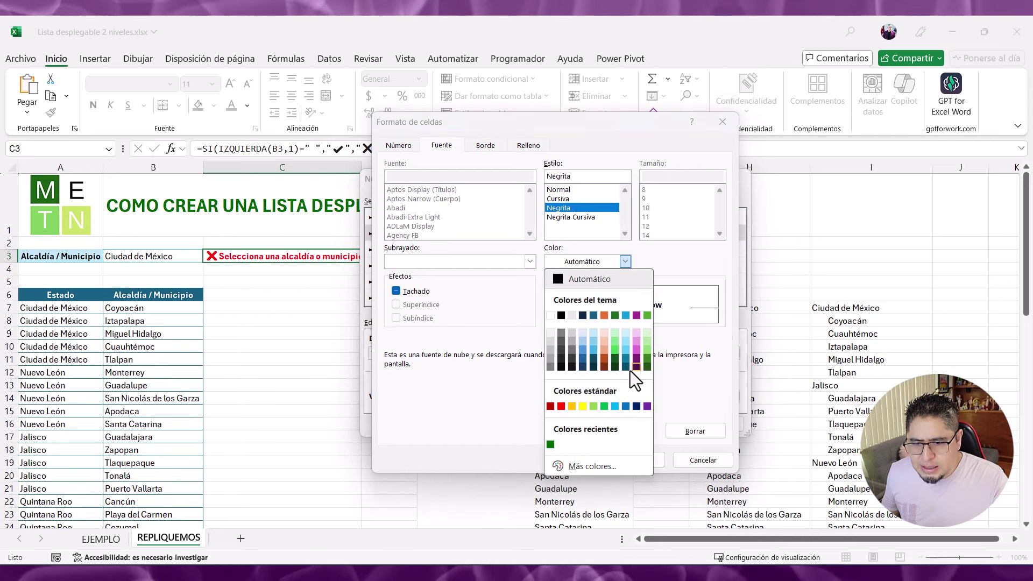
click(604, 407)
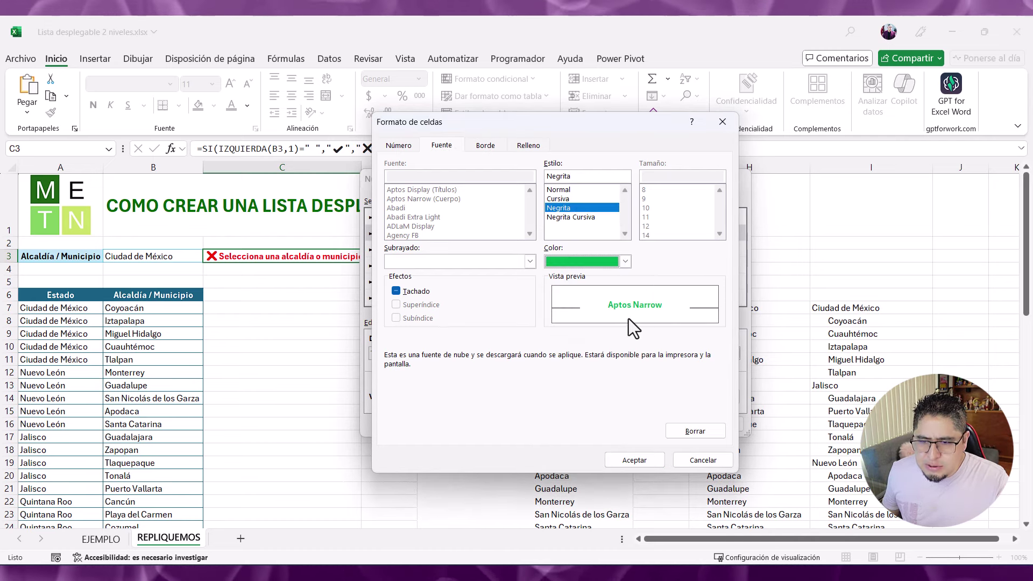
click(632, 461)
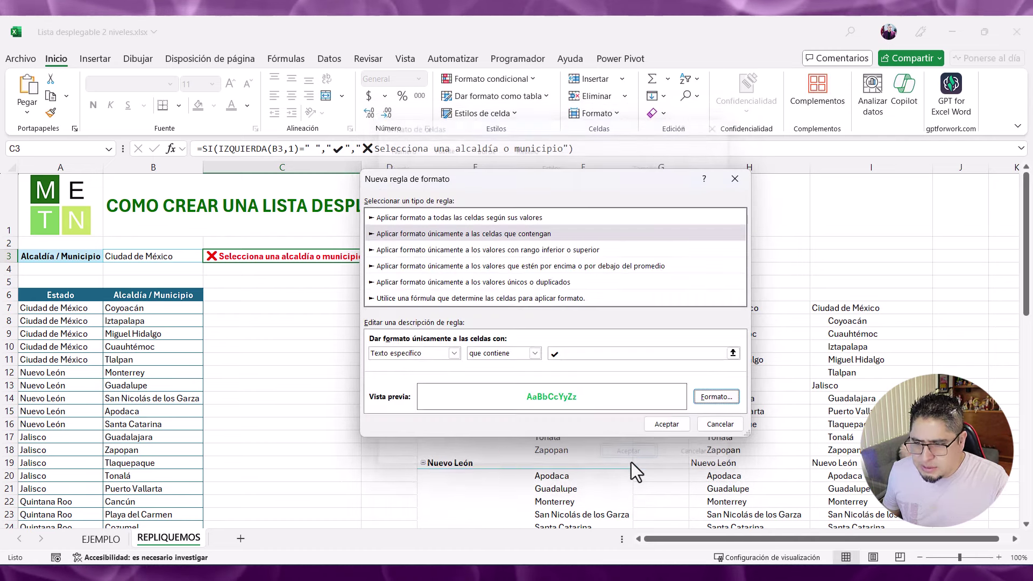
click(661, 424)
Step: Choose the Jalisco municipality Guadalajara in B3's dropdown using the keyboard
key(Left)
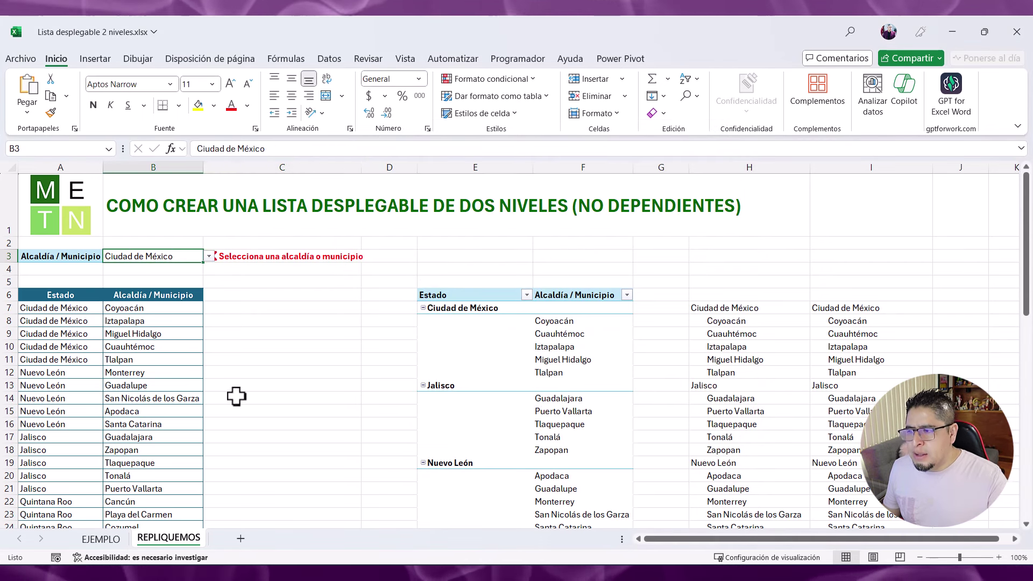
key(alt+Down)
key(Down)
key(Down)
key(Down)
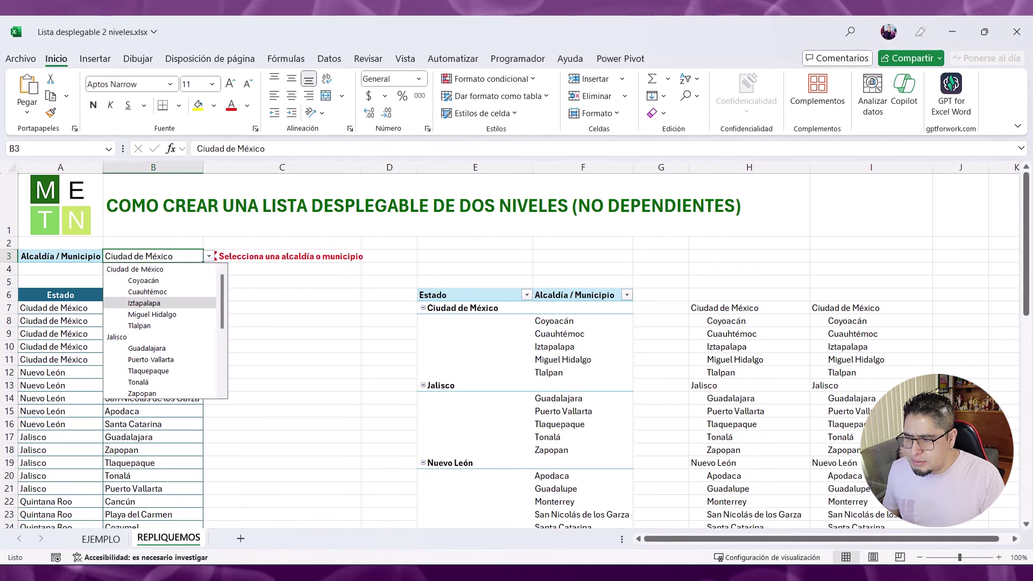
key(Down)
key(Down)
key(Down)
key(Down)
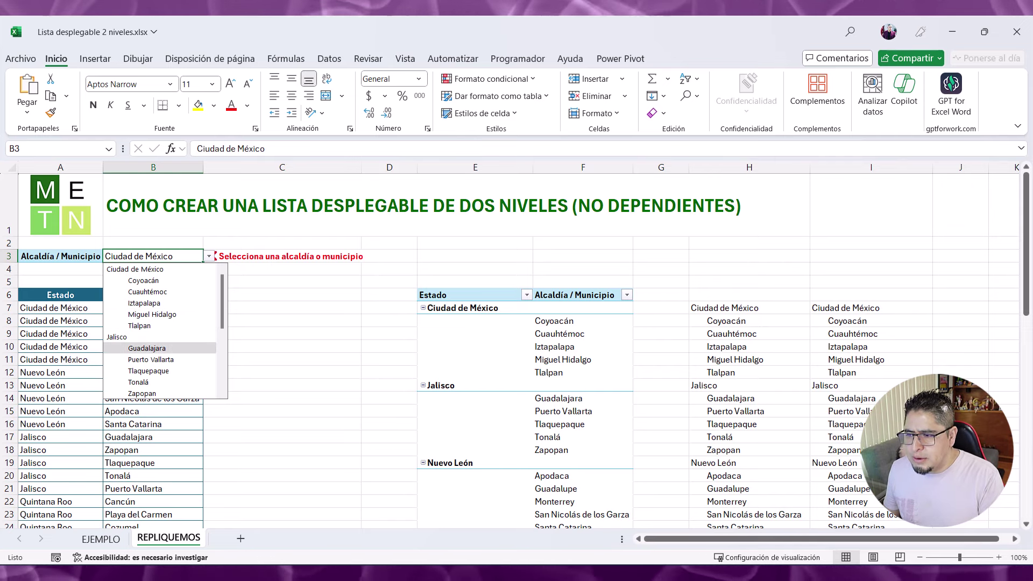
key(Return)
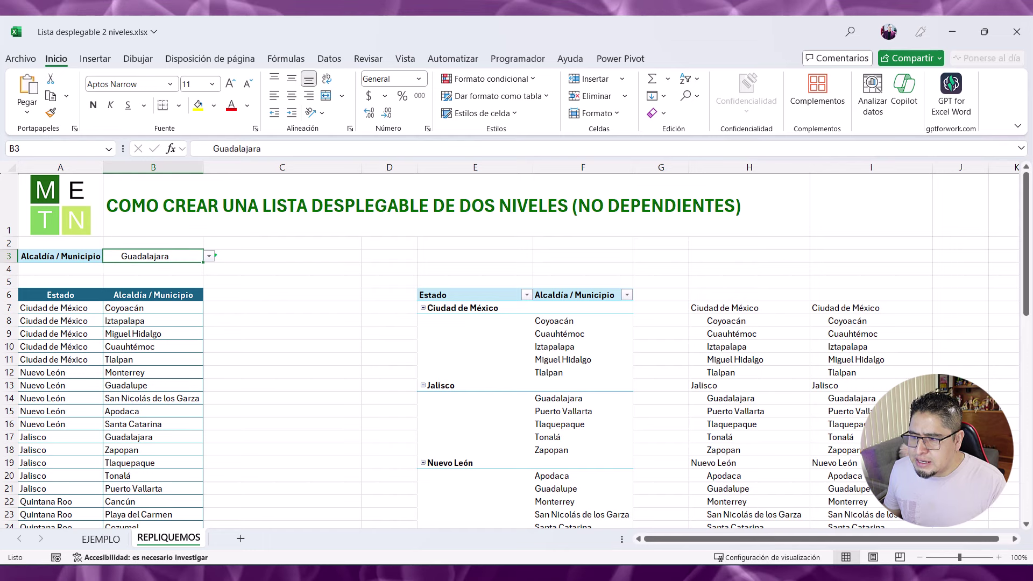
Step: Try the Jalisco municipalities Tonalá and Zapopan in B3
key(alt+Down)
key(Down)
key(Down)
key(Down)
key(Down)
key(Up)
key(Return)
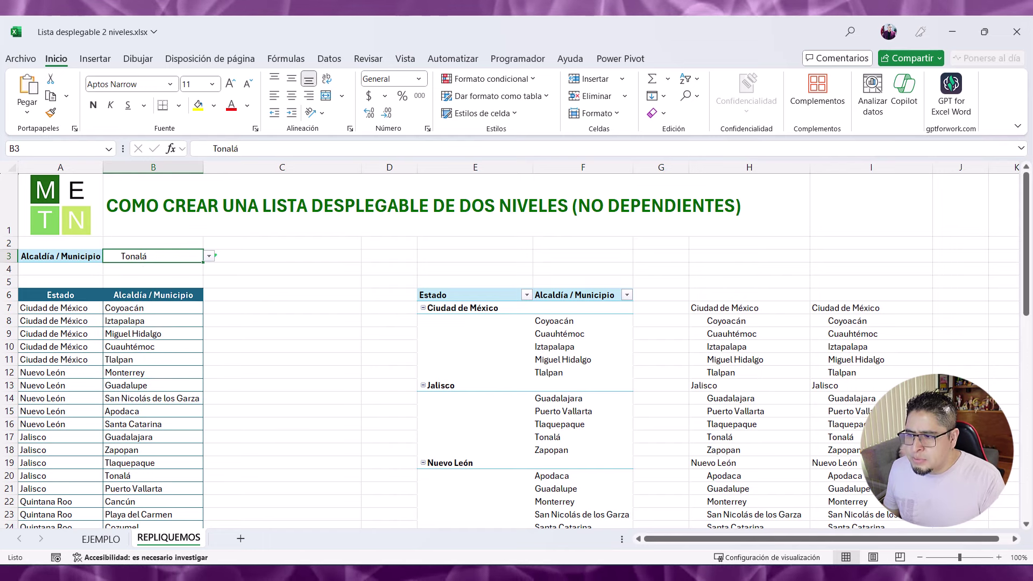
key(alt+Down)
Step: Set B3 to the state Nuevo León and view C3's red message
key(Down)
key(Down)
key(Up)
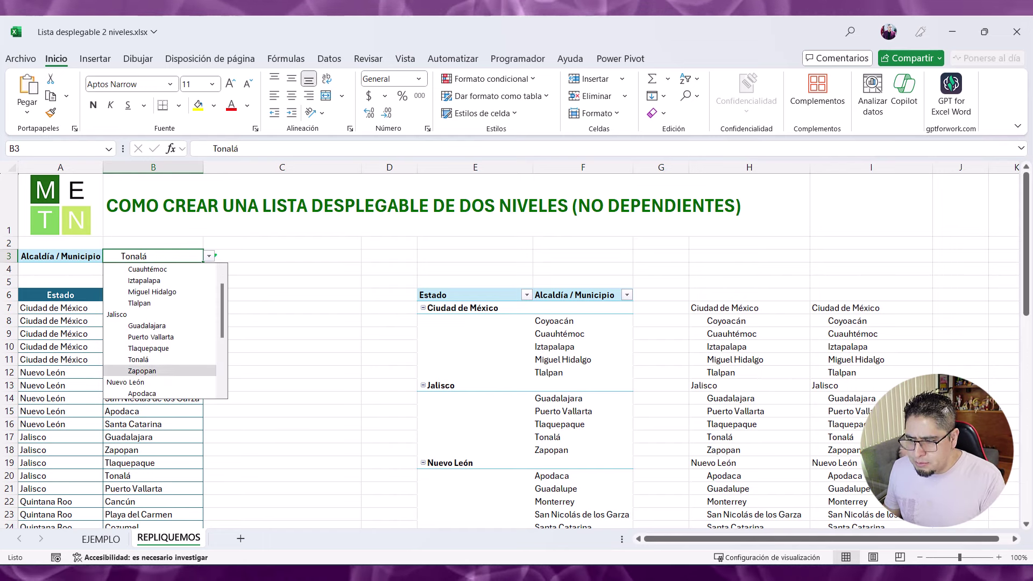
key(Return)
key(alt+Down)
key(Down)
key(Down)
key(Down)
key(Down)
key(Down)
key(Down)
key(Up)
key(Up)
key(Up)
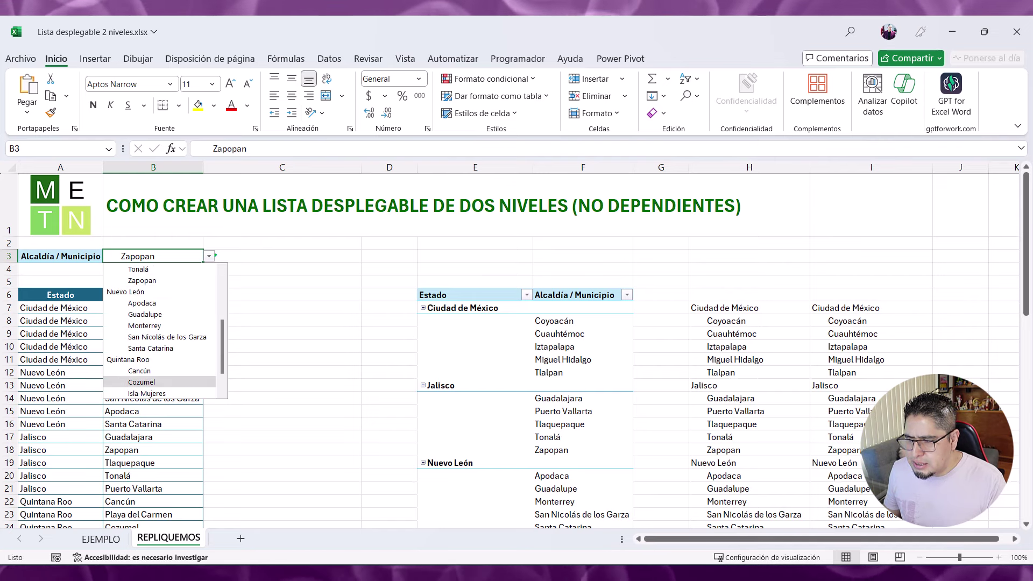
key(Up)
key(Up)
key(Return)
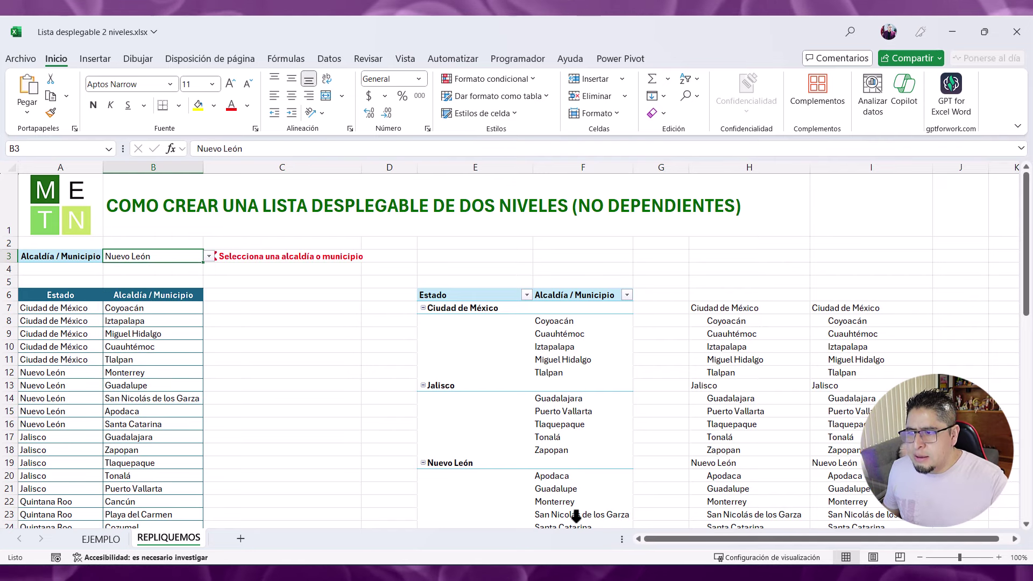
click(238, 307)
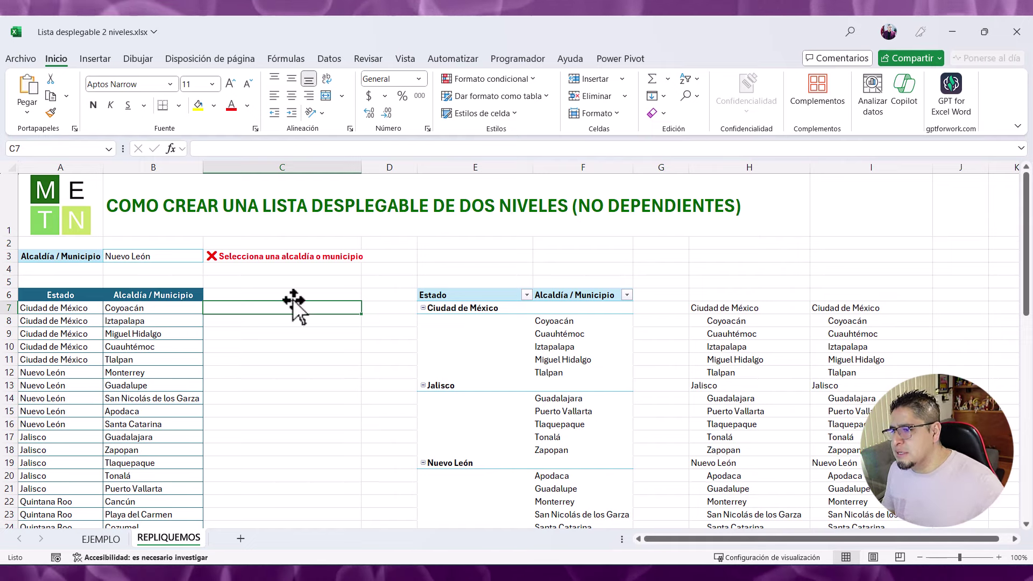
Step: Choose Ciudad de México in B3, then inspect C3's formula
click(167, 257)
click(209, 257)
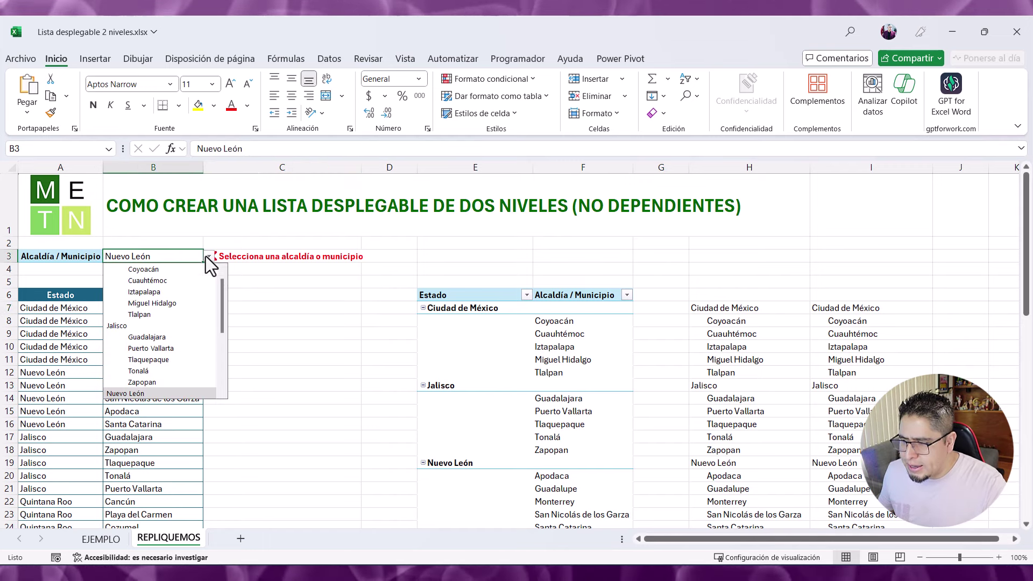
scroll(162, 349, up, 1)
click(162, 270)
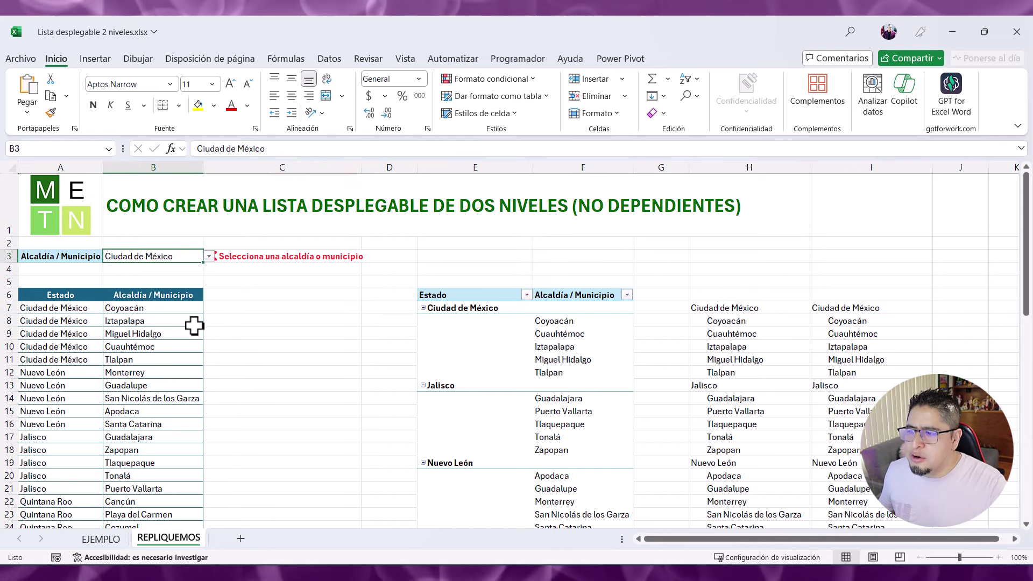
click(224, 281)
click(164, 256)
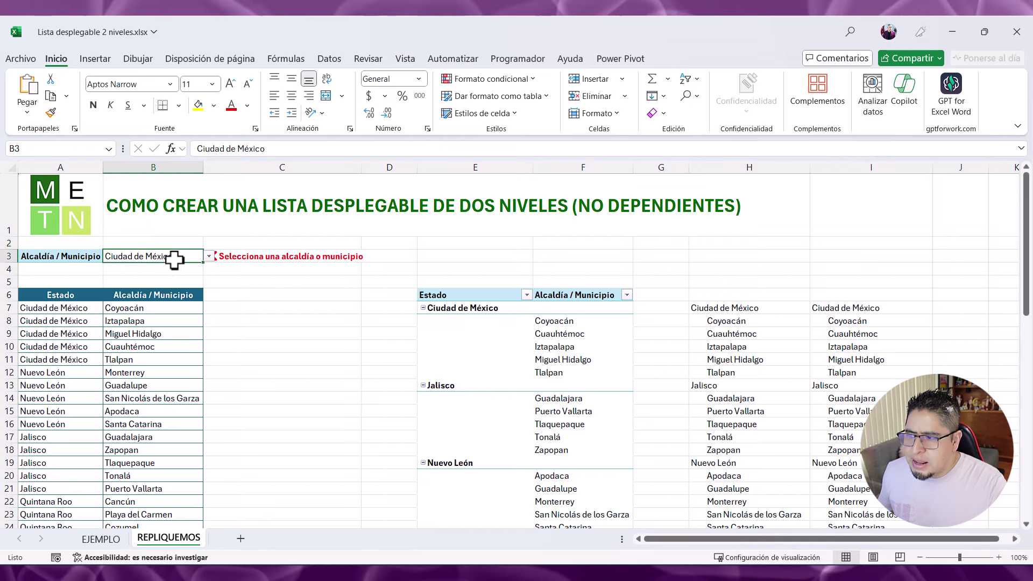
click(207, 257)
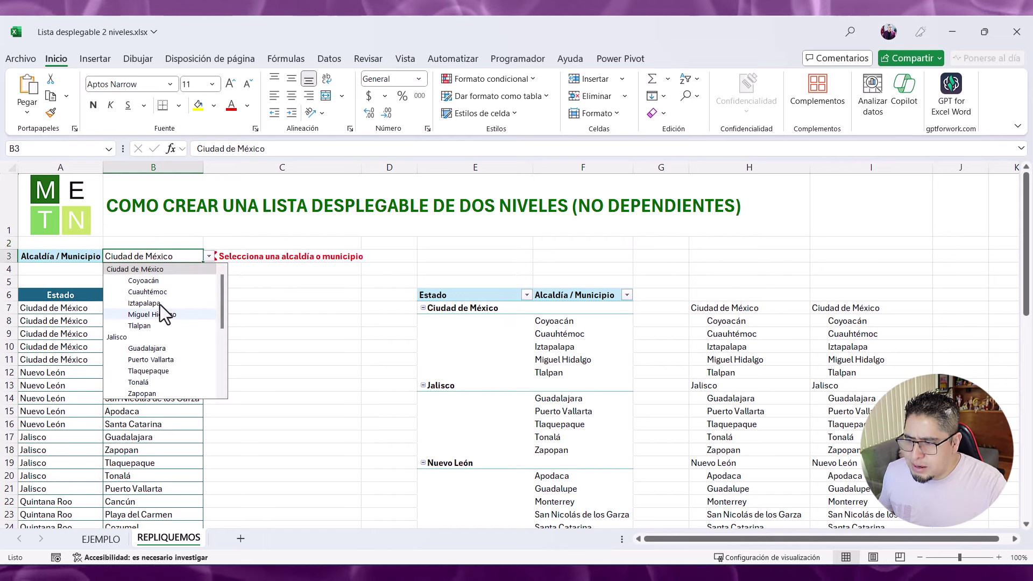
click(274, 295)
click(295, 253)
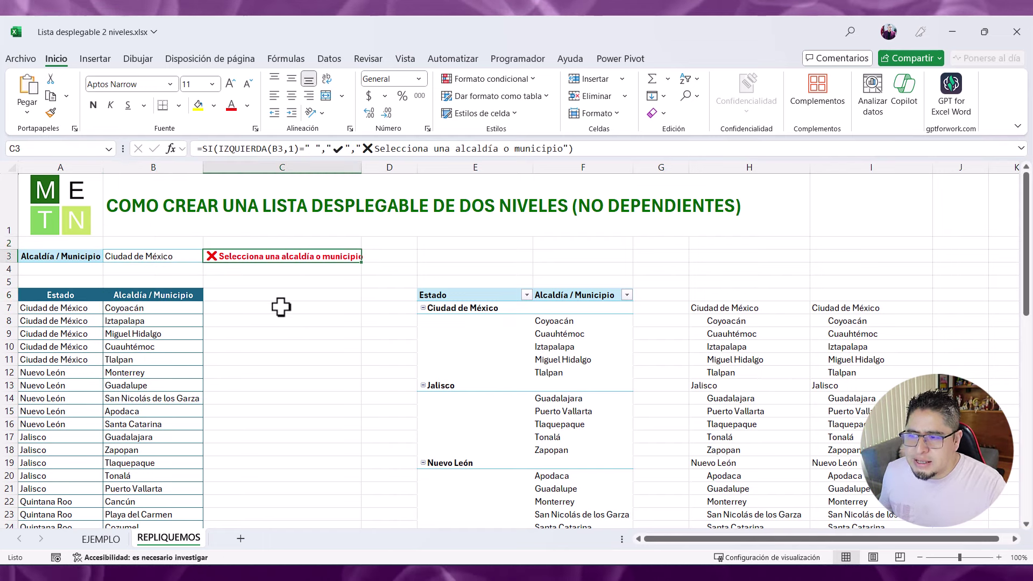
Step: Choose Iztapalapa, then Tlalpan in B3, so C3 shows the green check
click(157, 257)
click(208, 256)
click(164, 298)
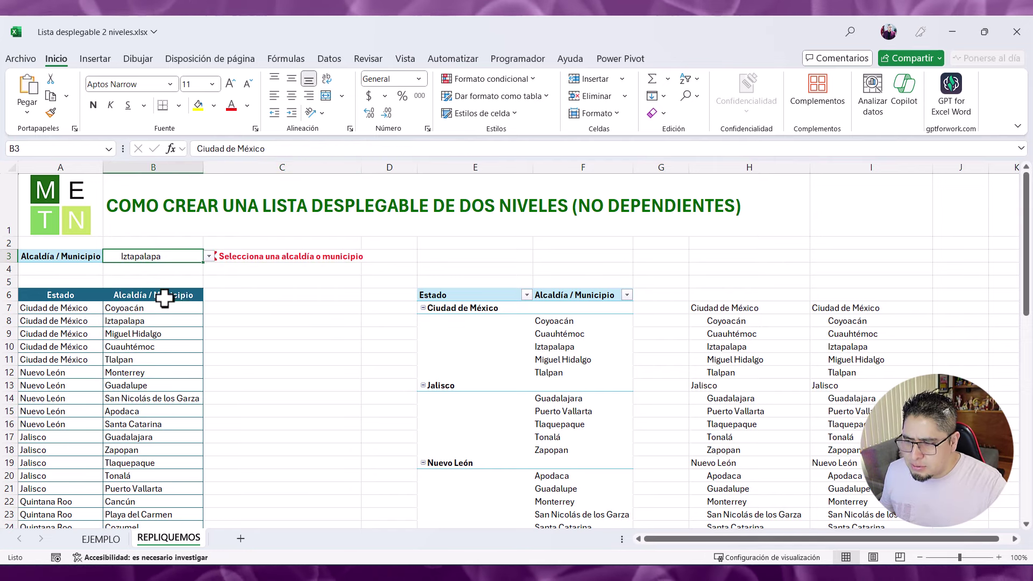
click(209, 256)
click(172, 324)
click(264, 307)
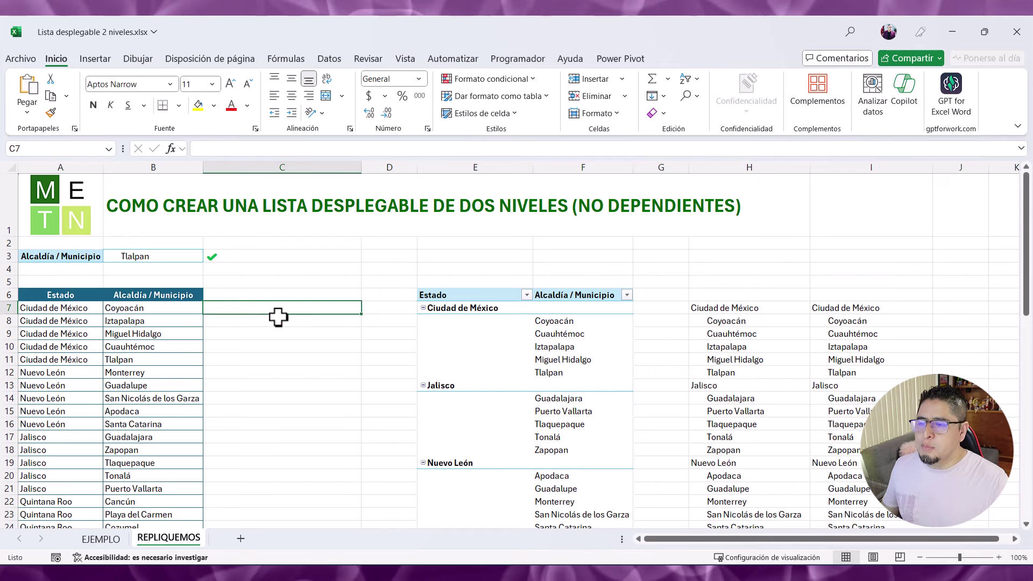